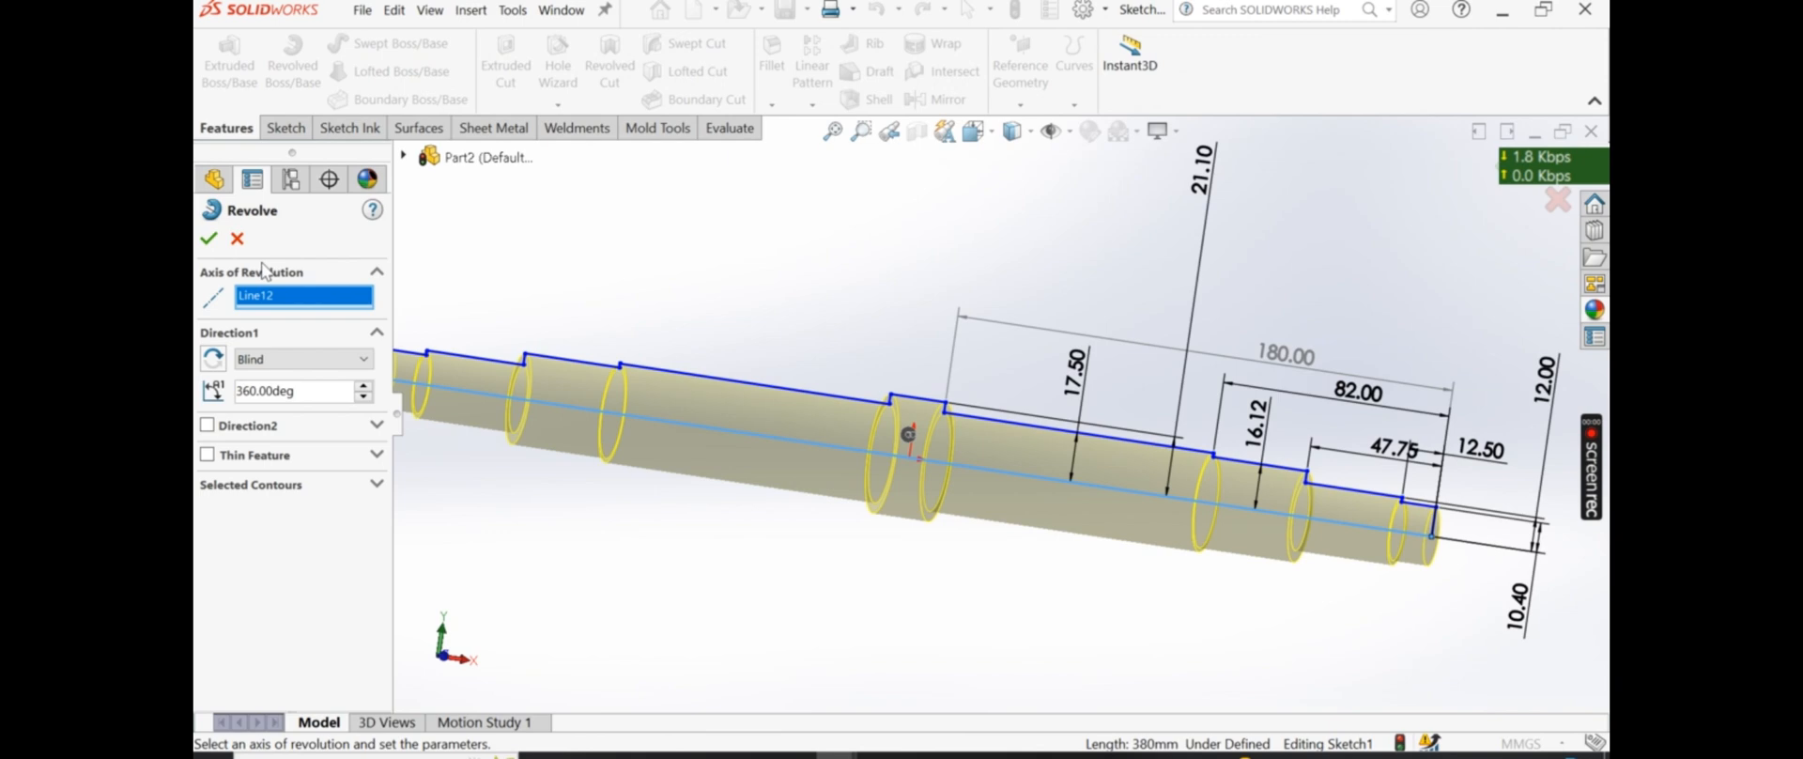
Revolve the stepped shaft profile 360 degrees about its centreline
click(209, 237)
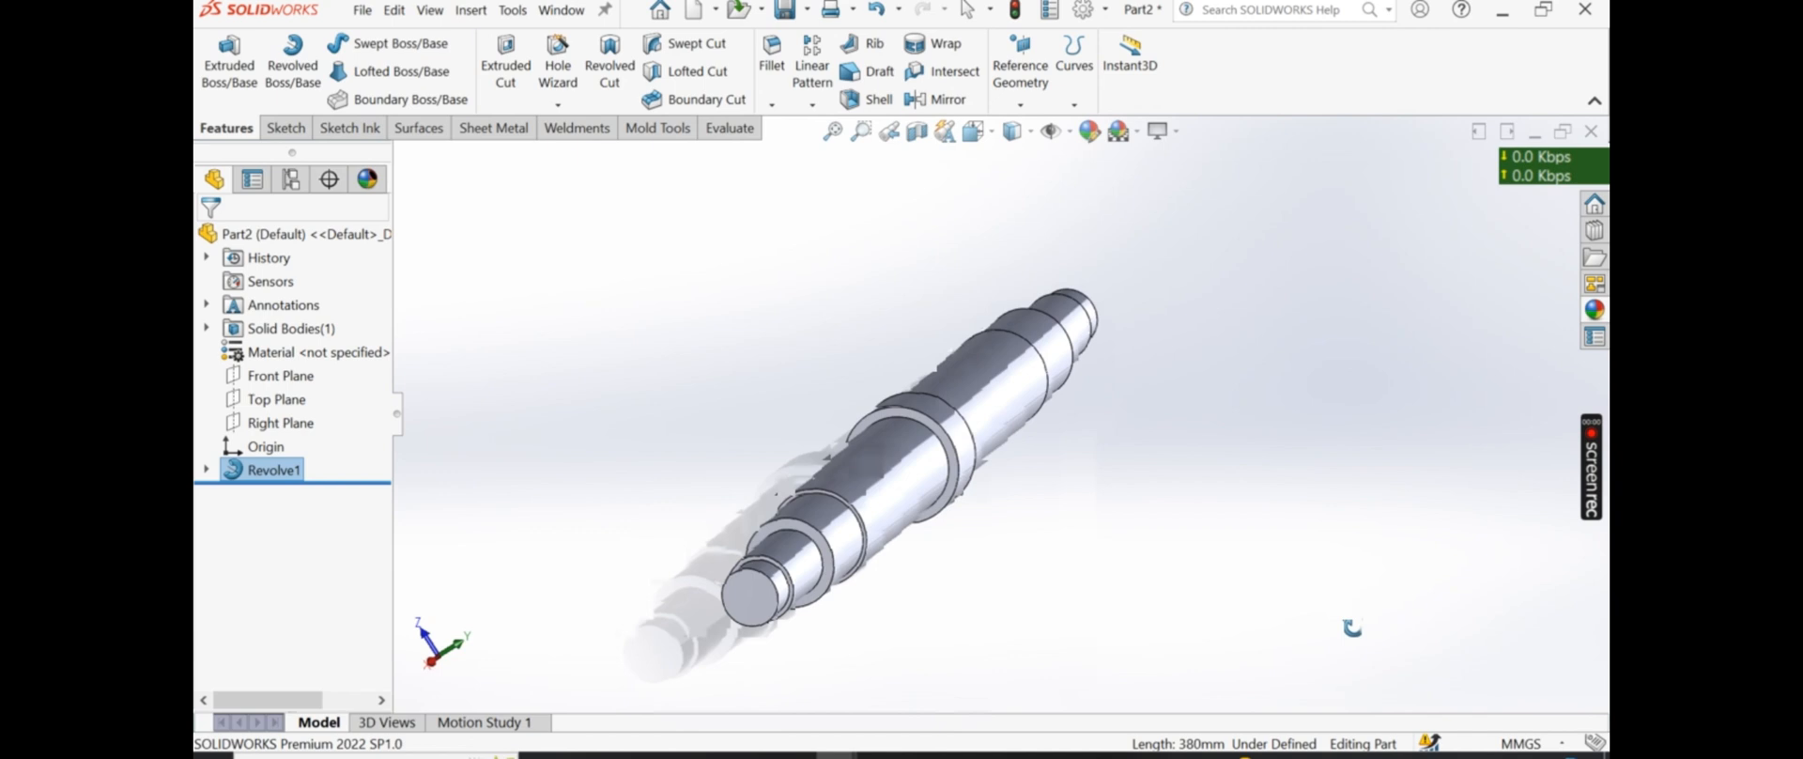
middle_drag(1353, 628, 1109, 622)
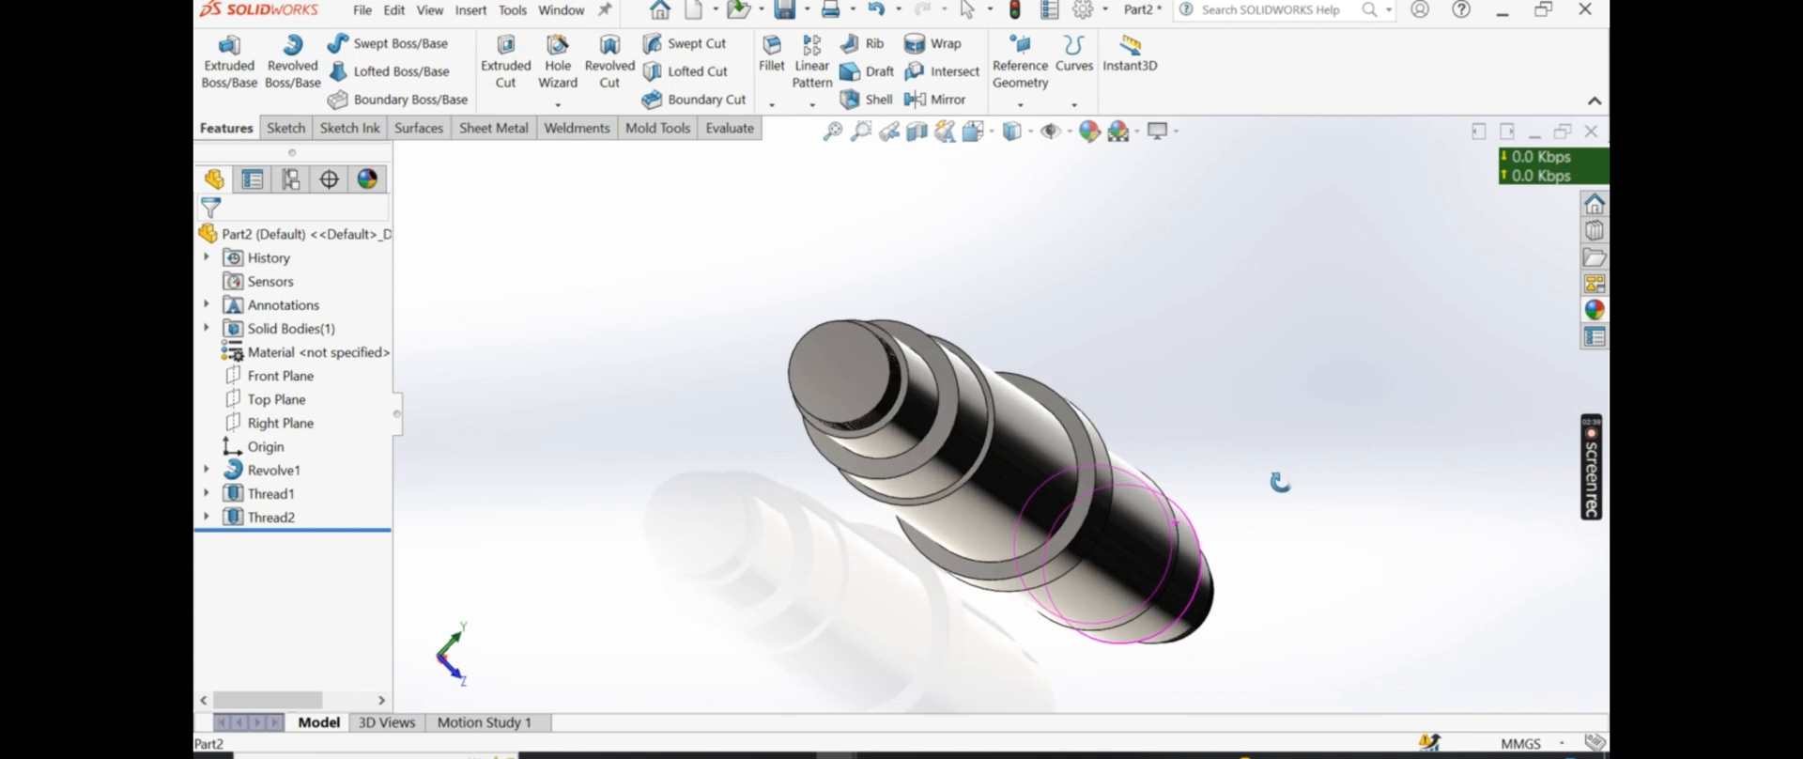
Apply the Orange solid appearance to the whole shaft body
click(1594, 310)
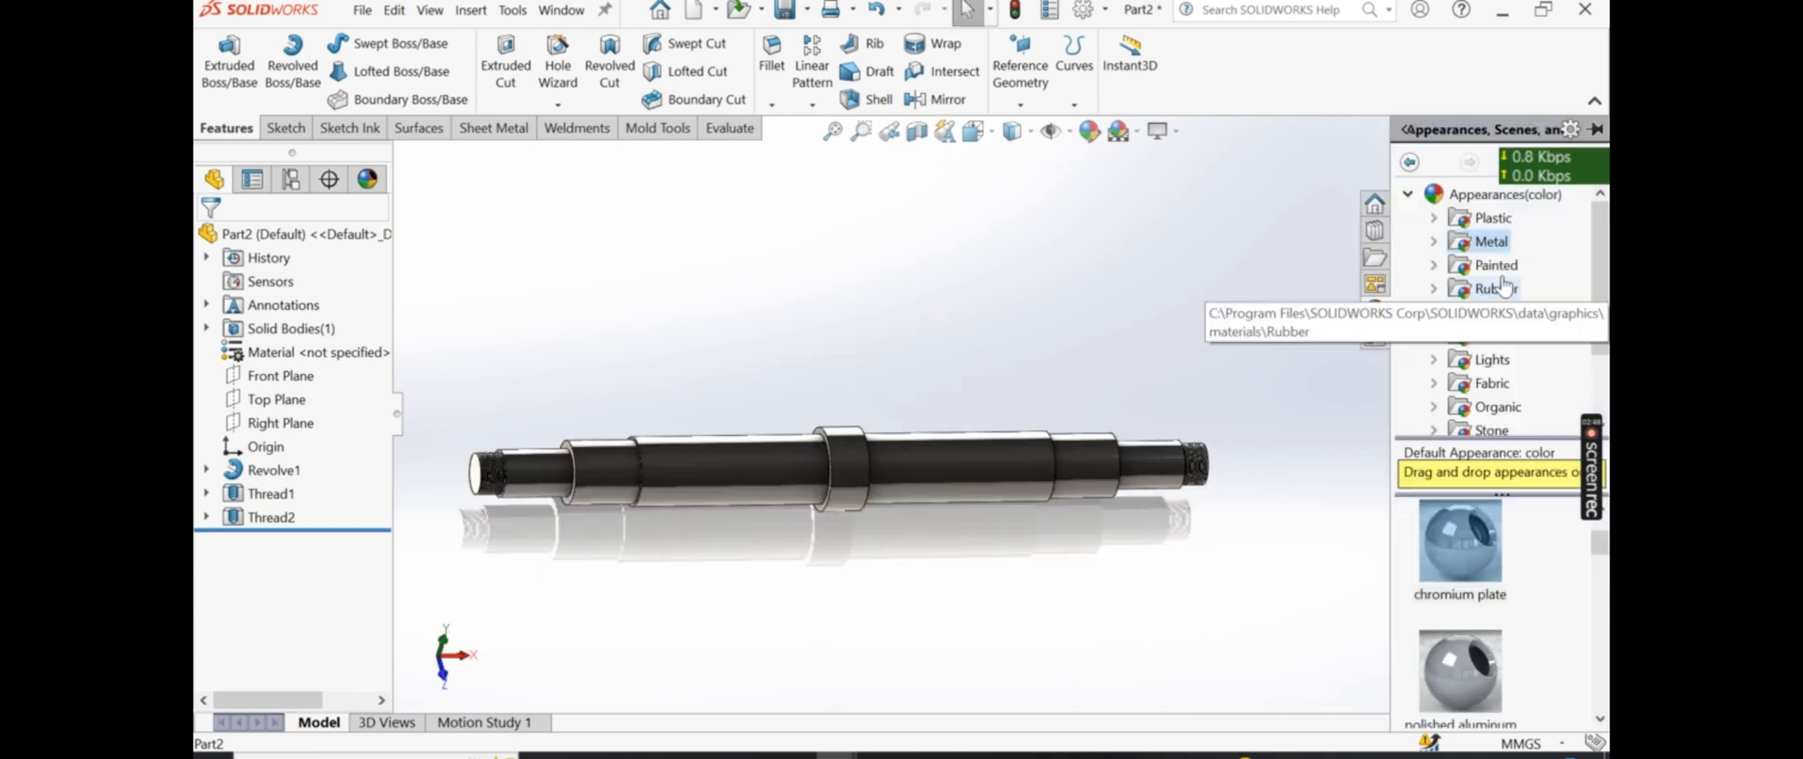
click(1501, 335)
click(1473, 544)
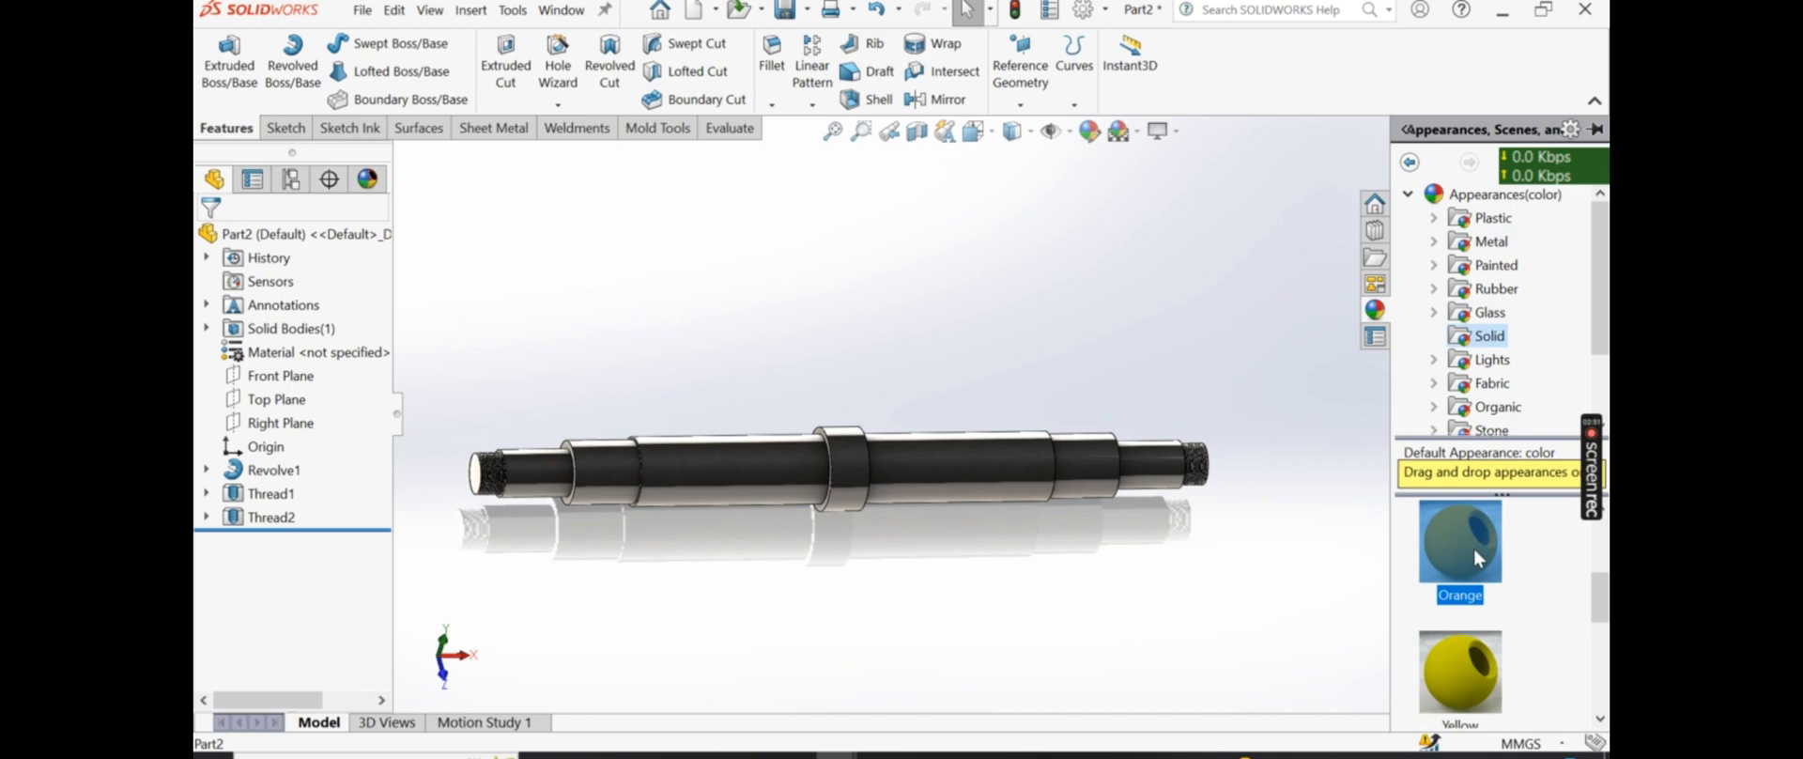
drag(1472, 544, 969, 453)
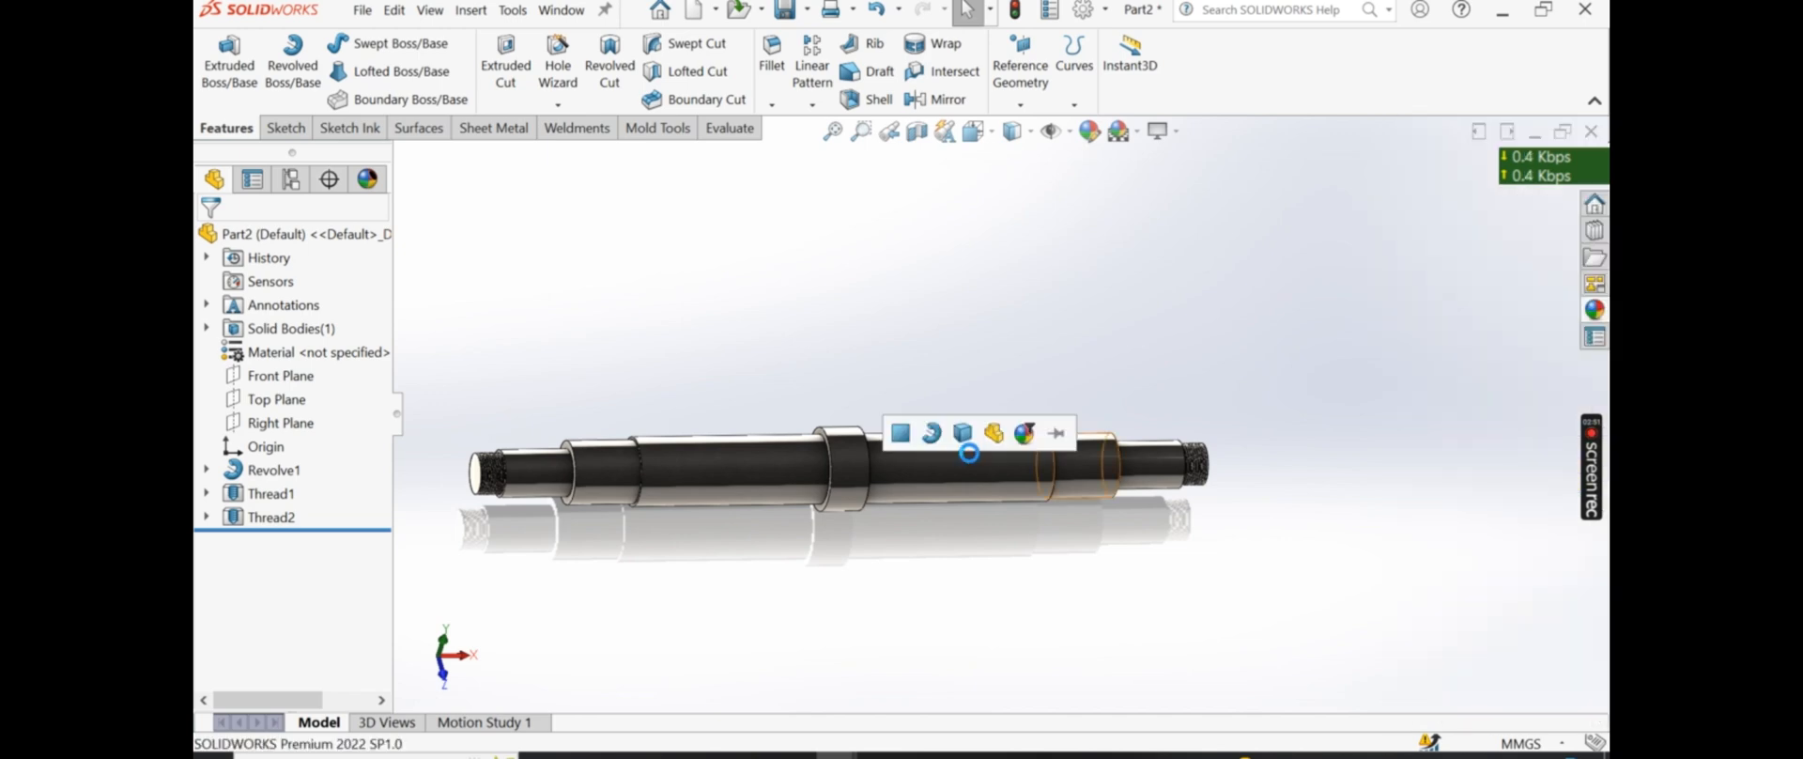
click(963, 432)
middle_drag(969, 452, 1000, 564)
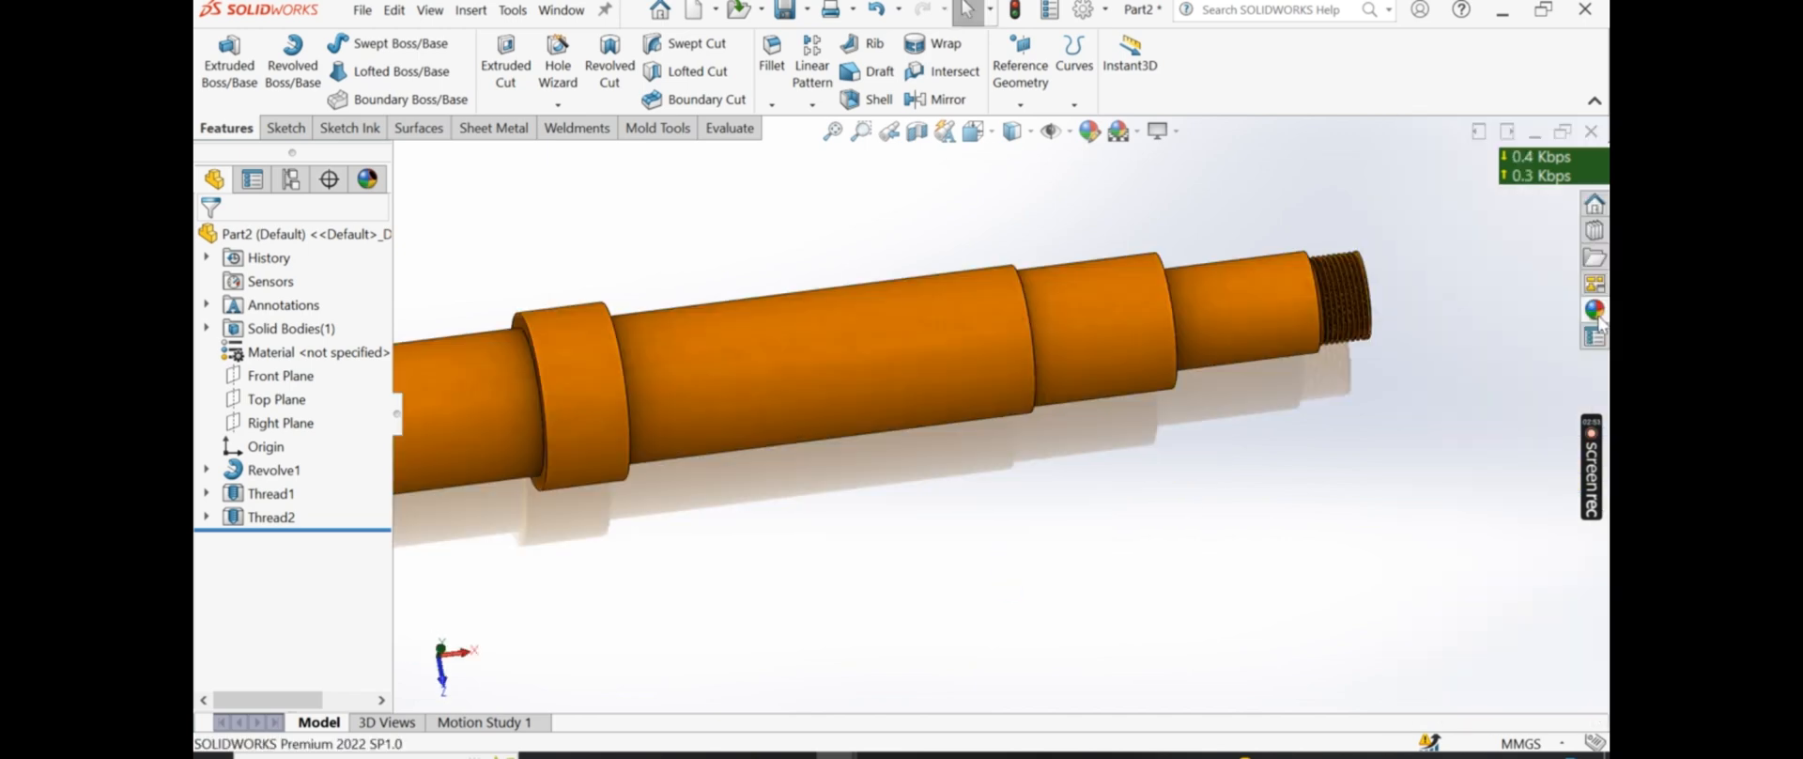
Try to apply a different solid colour appearance to the shaft
click(1596, 316)
drag(1473, 564, 948, 375)
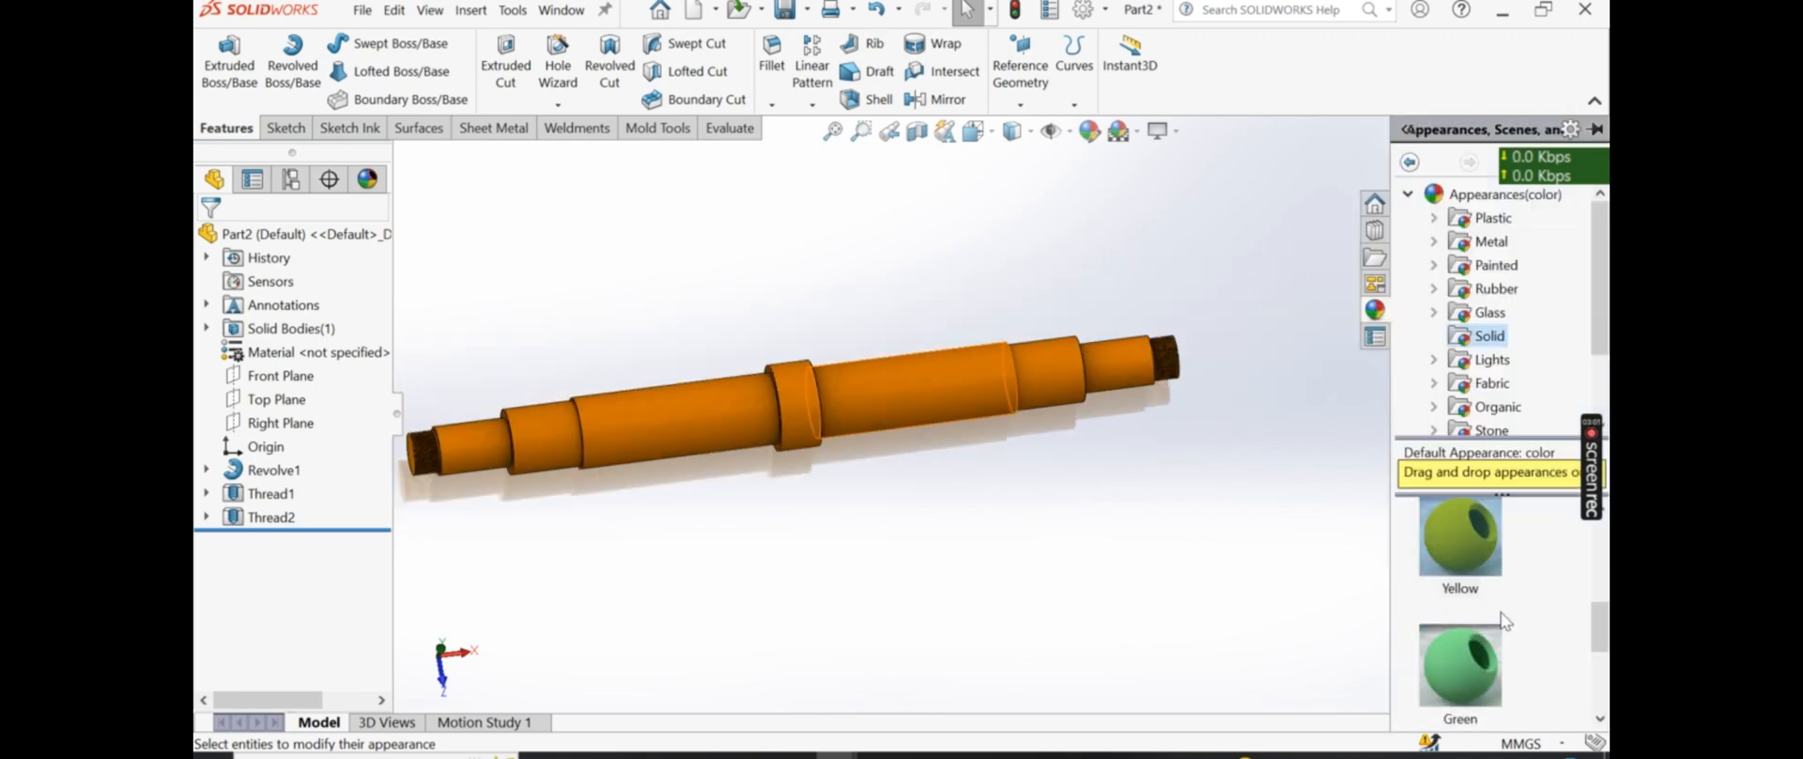
drag(1408, 395, 815, 386)
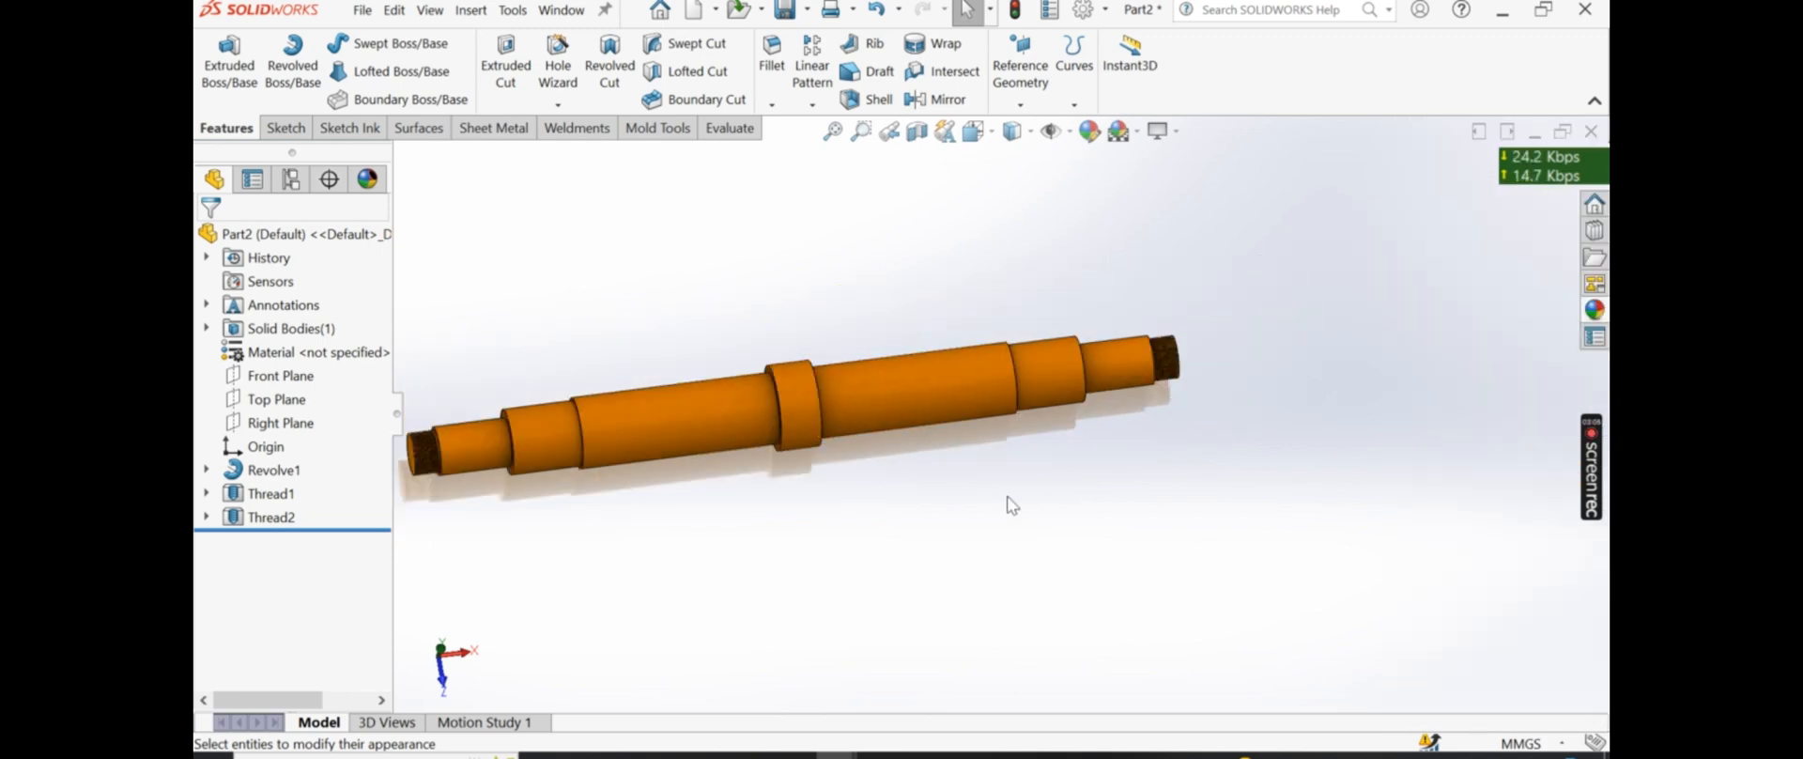
Apply a gold-toned metal appearance to the whole shaft
click(1594, 310)
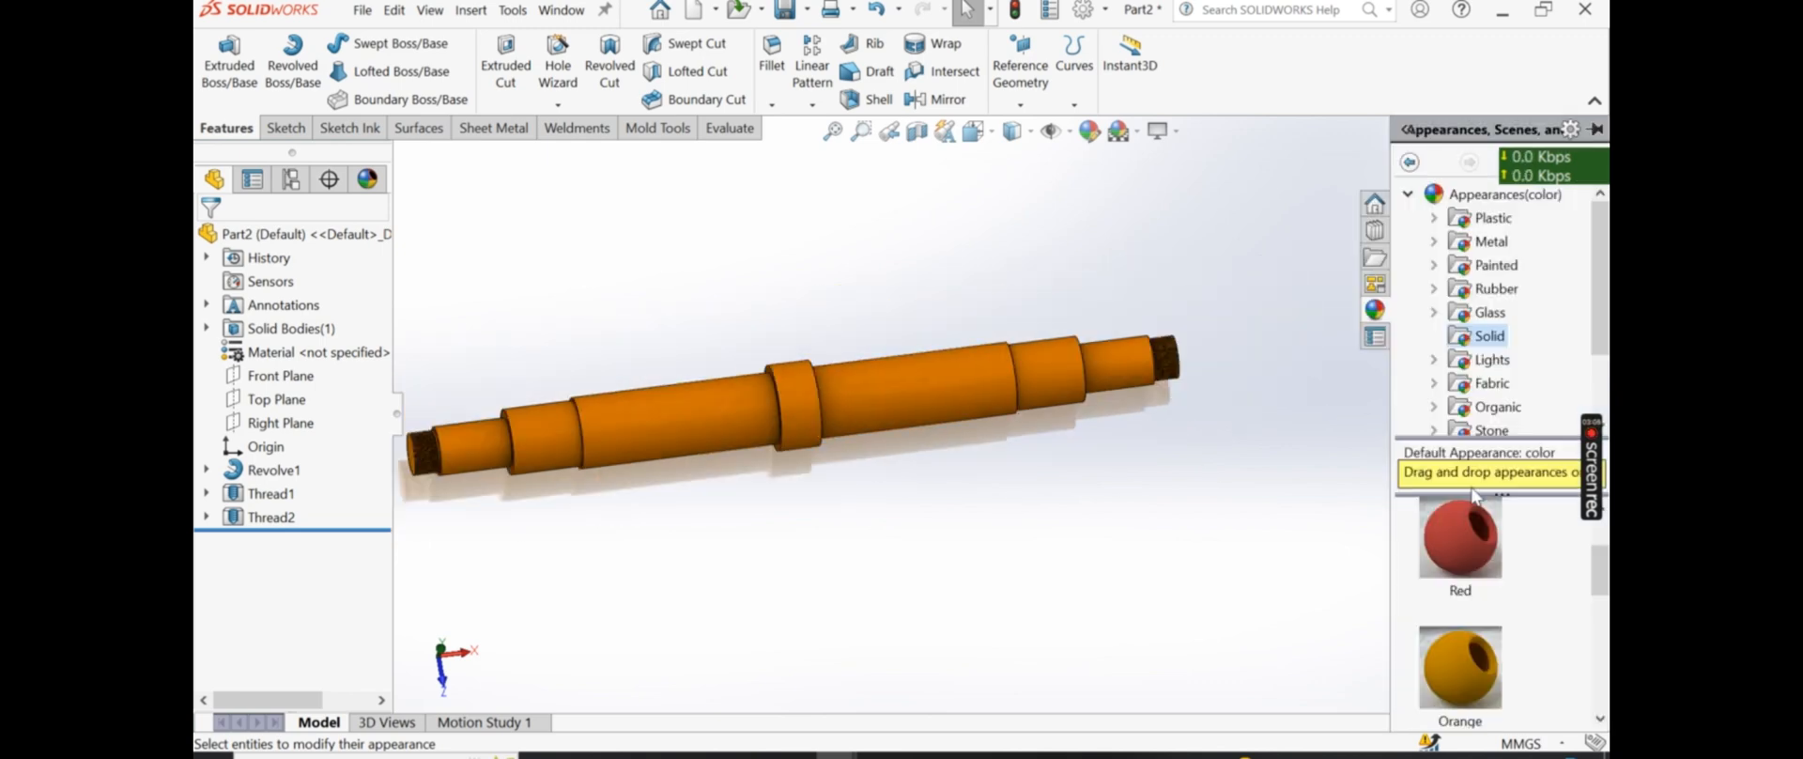
click(1496, 244)
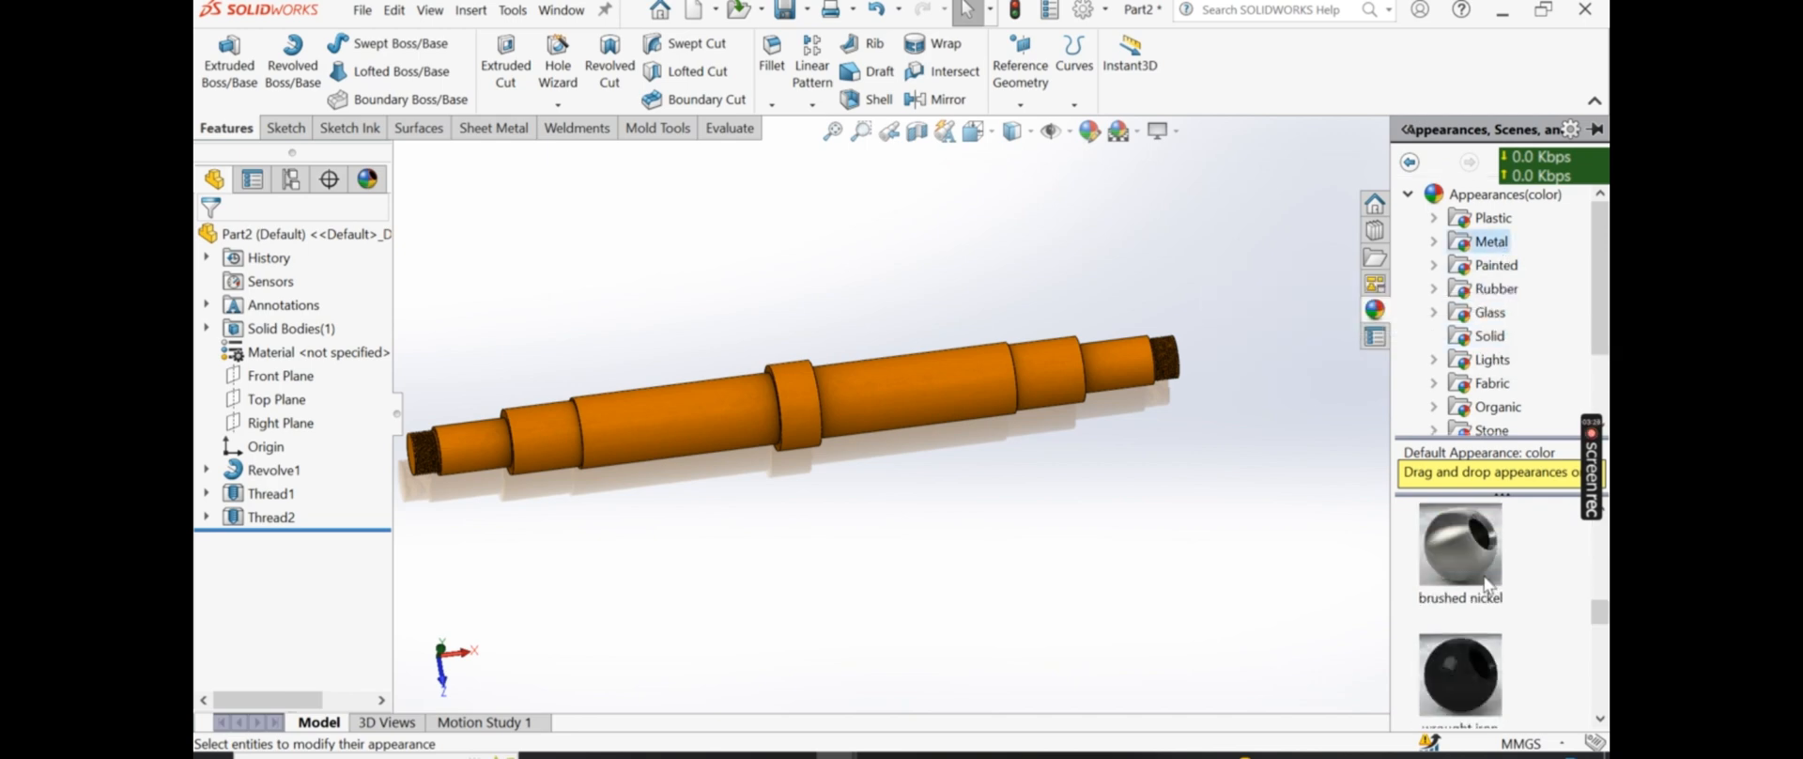
drag(1487, 581, 1517, 603)
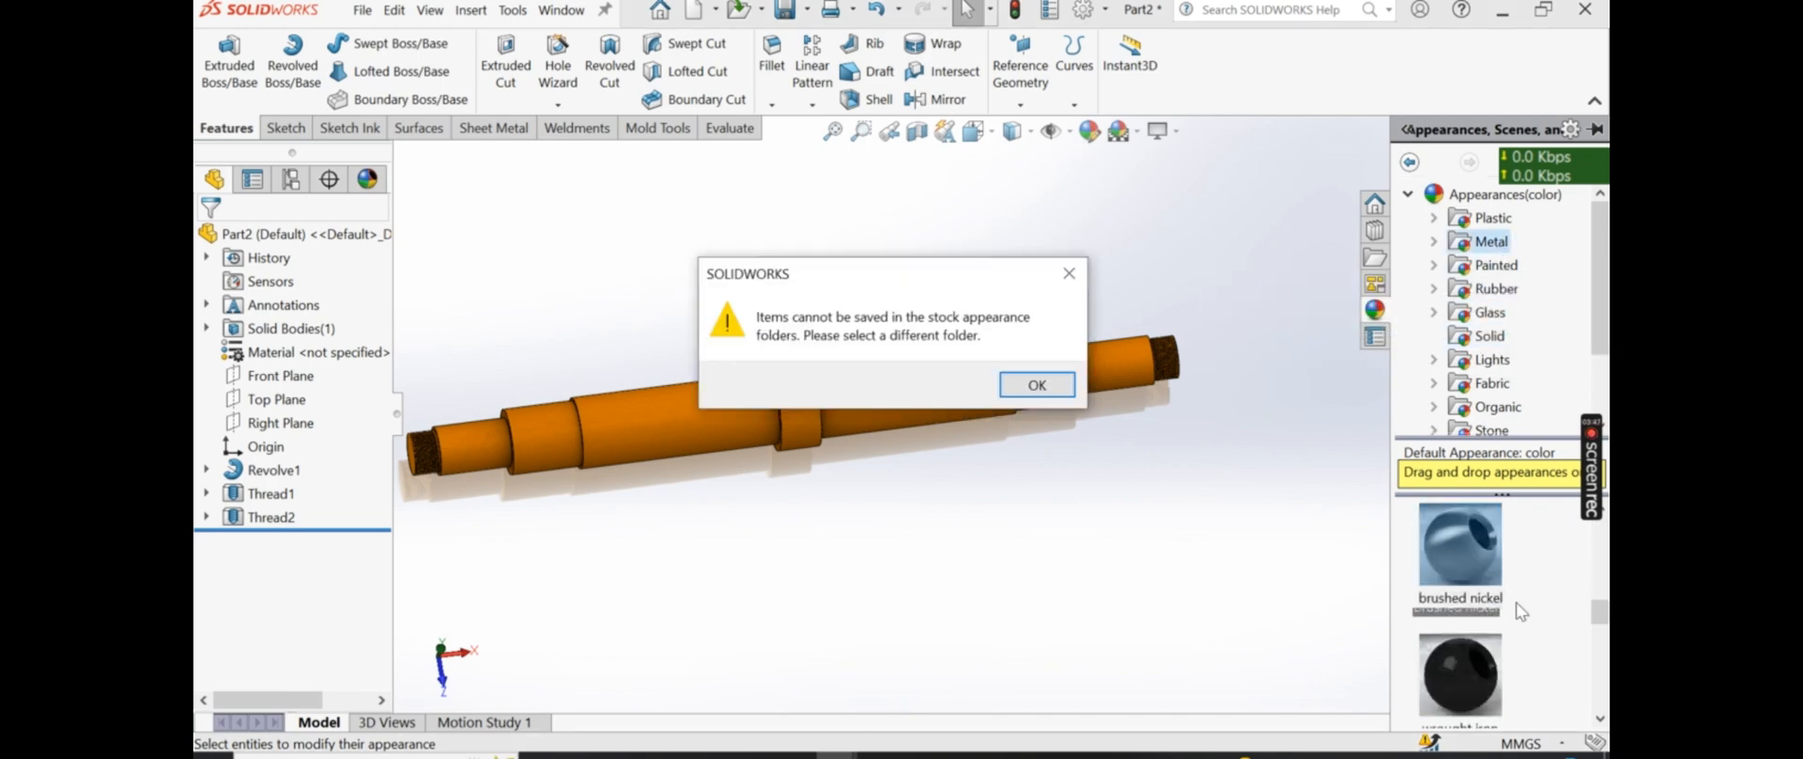
click(1069, 272)
drag(1461, 544, 804, 419)
click(806, 418)
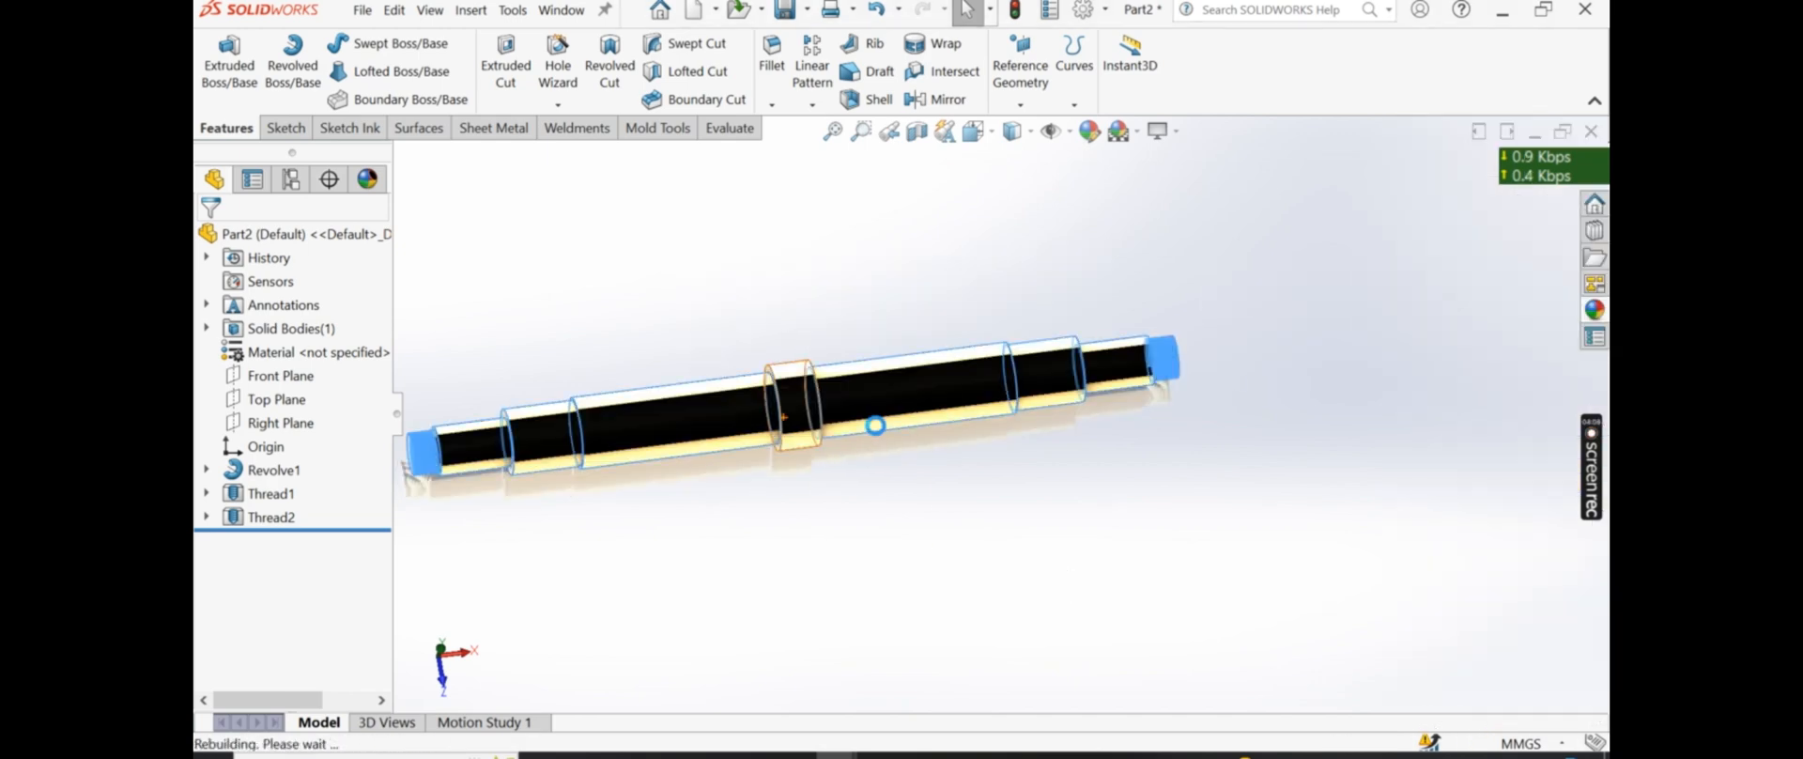
scroll(876, 426, down, 5)
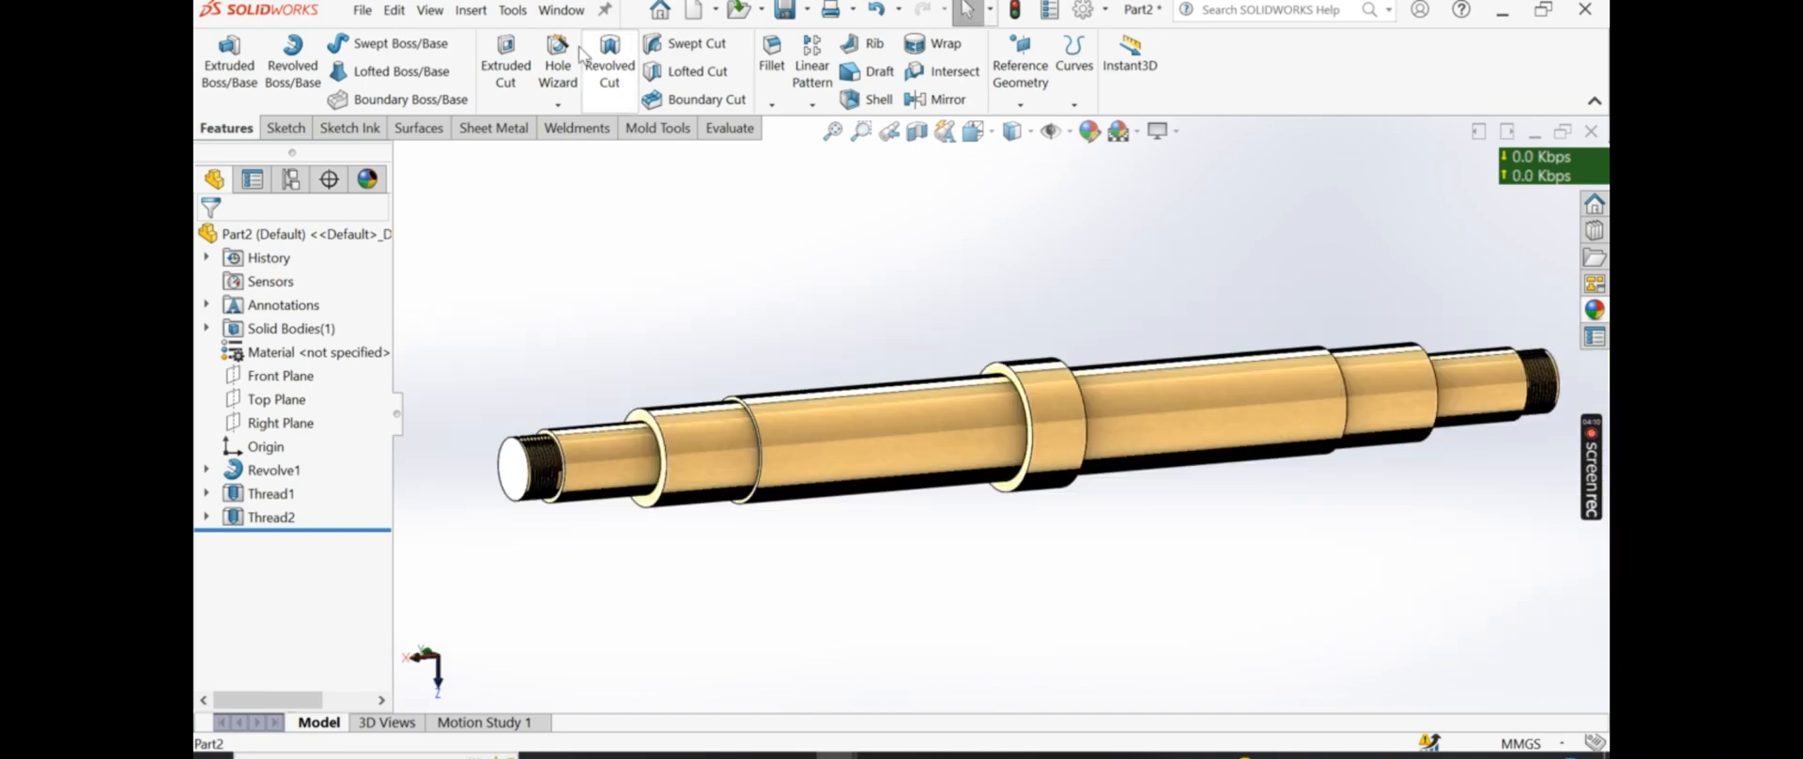
click(807, 10)
click(819, 69)
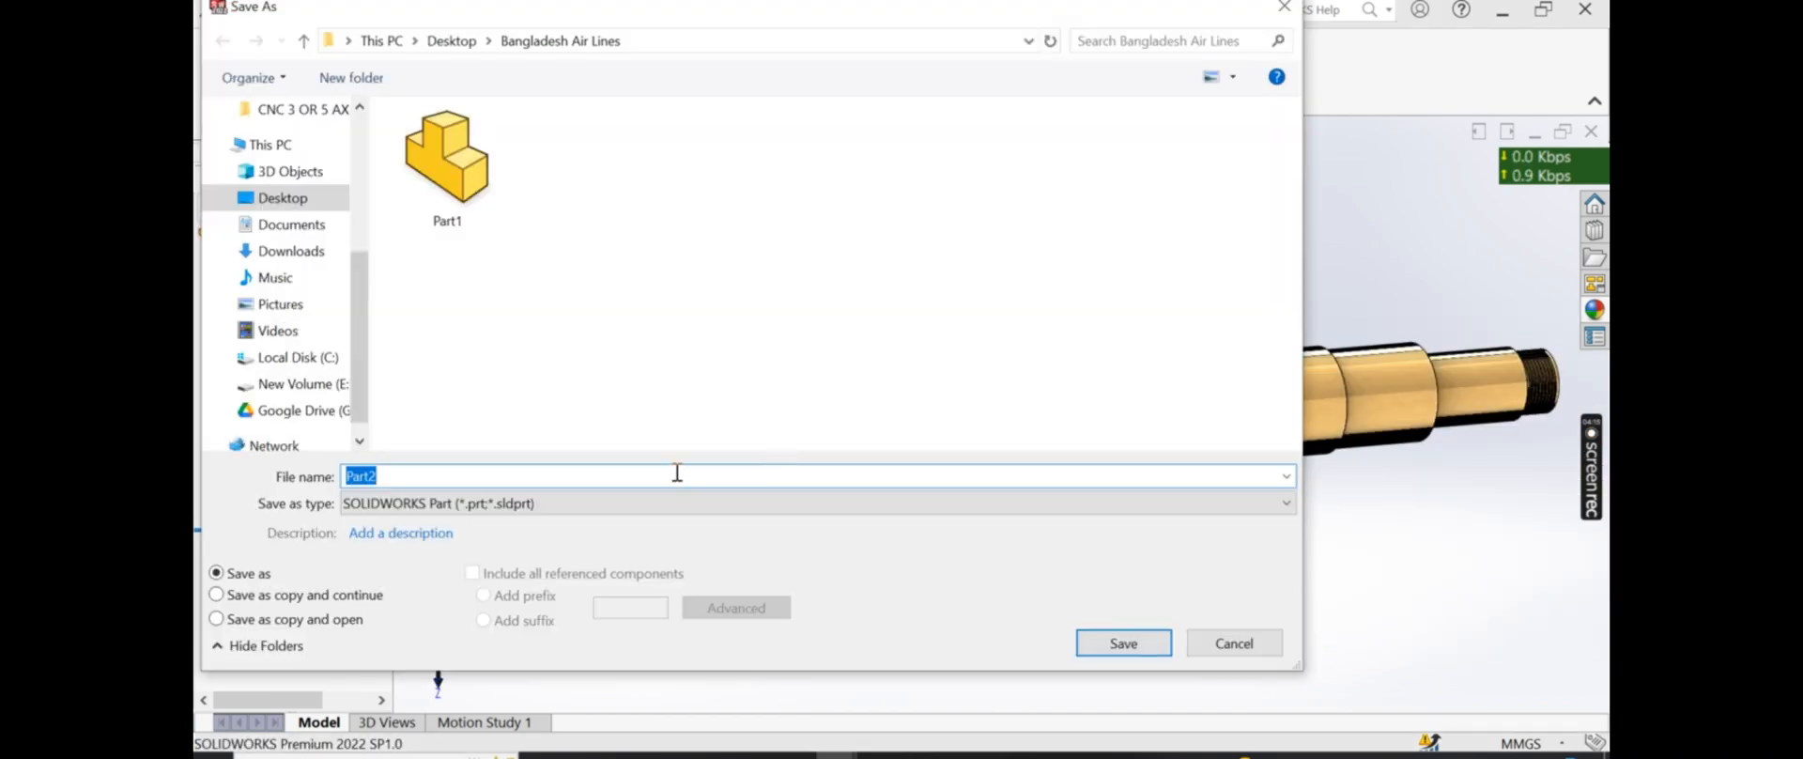
click(1285, 11)
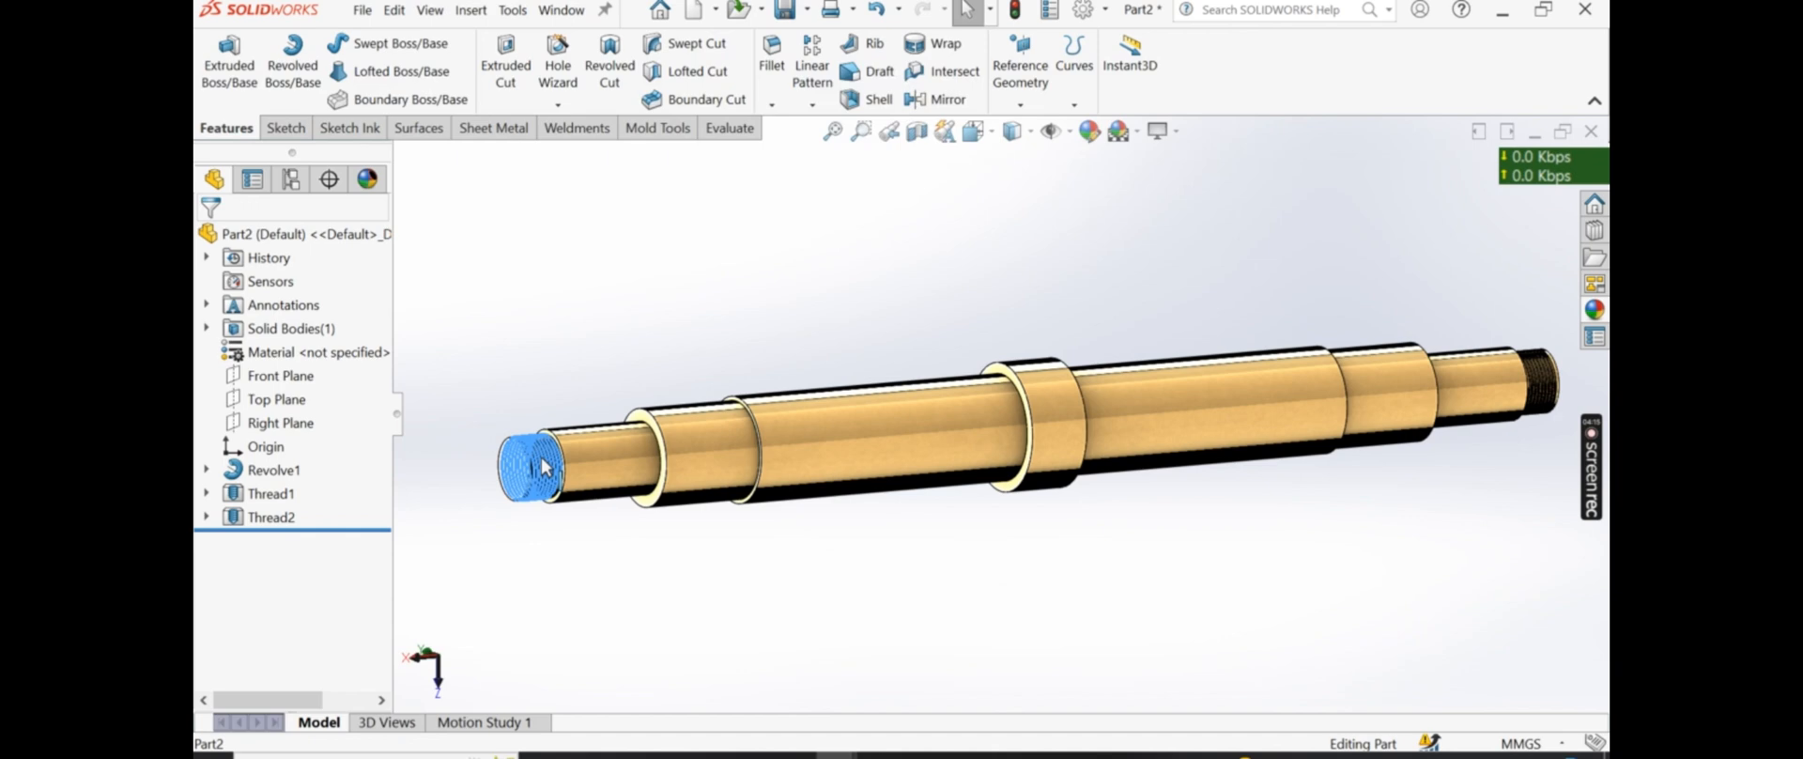
Save the shaft as a part file named Part2 in the Bangladesh Air Lines folder and start a new document
click(807, 9)
click(823, 65)
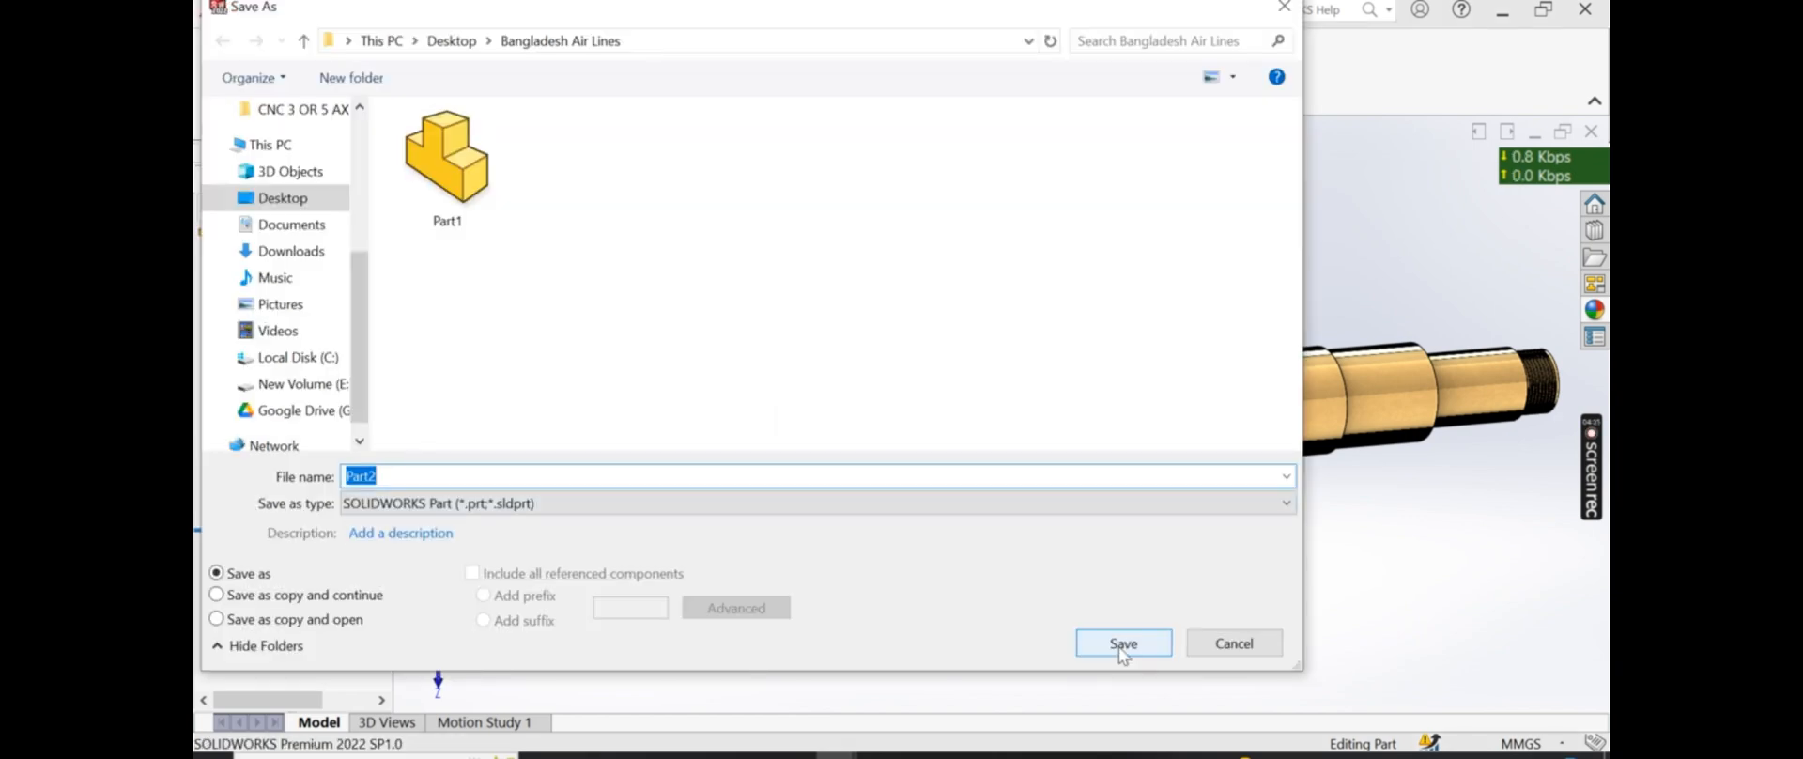
click(1123, 644)
key(ctrl+n)
click(1038, 698)
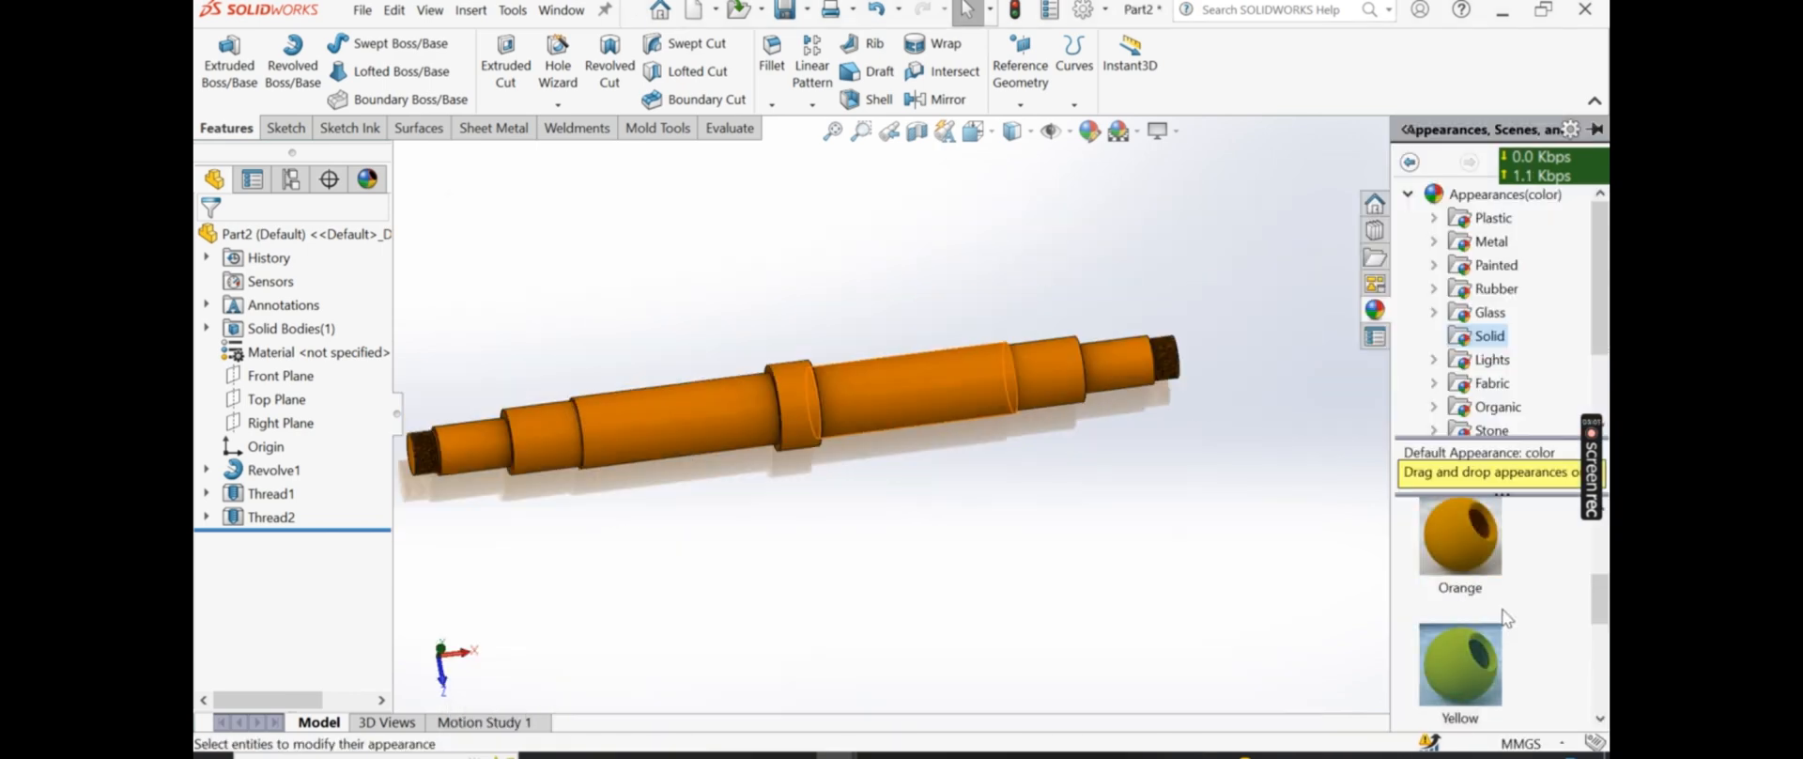
Try to apply the Green solid appearance to the shaft
scroll(1503, 620, down, 2)
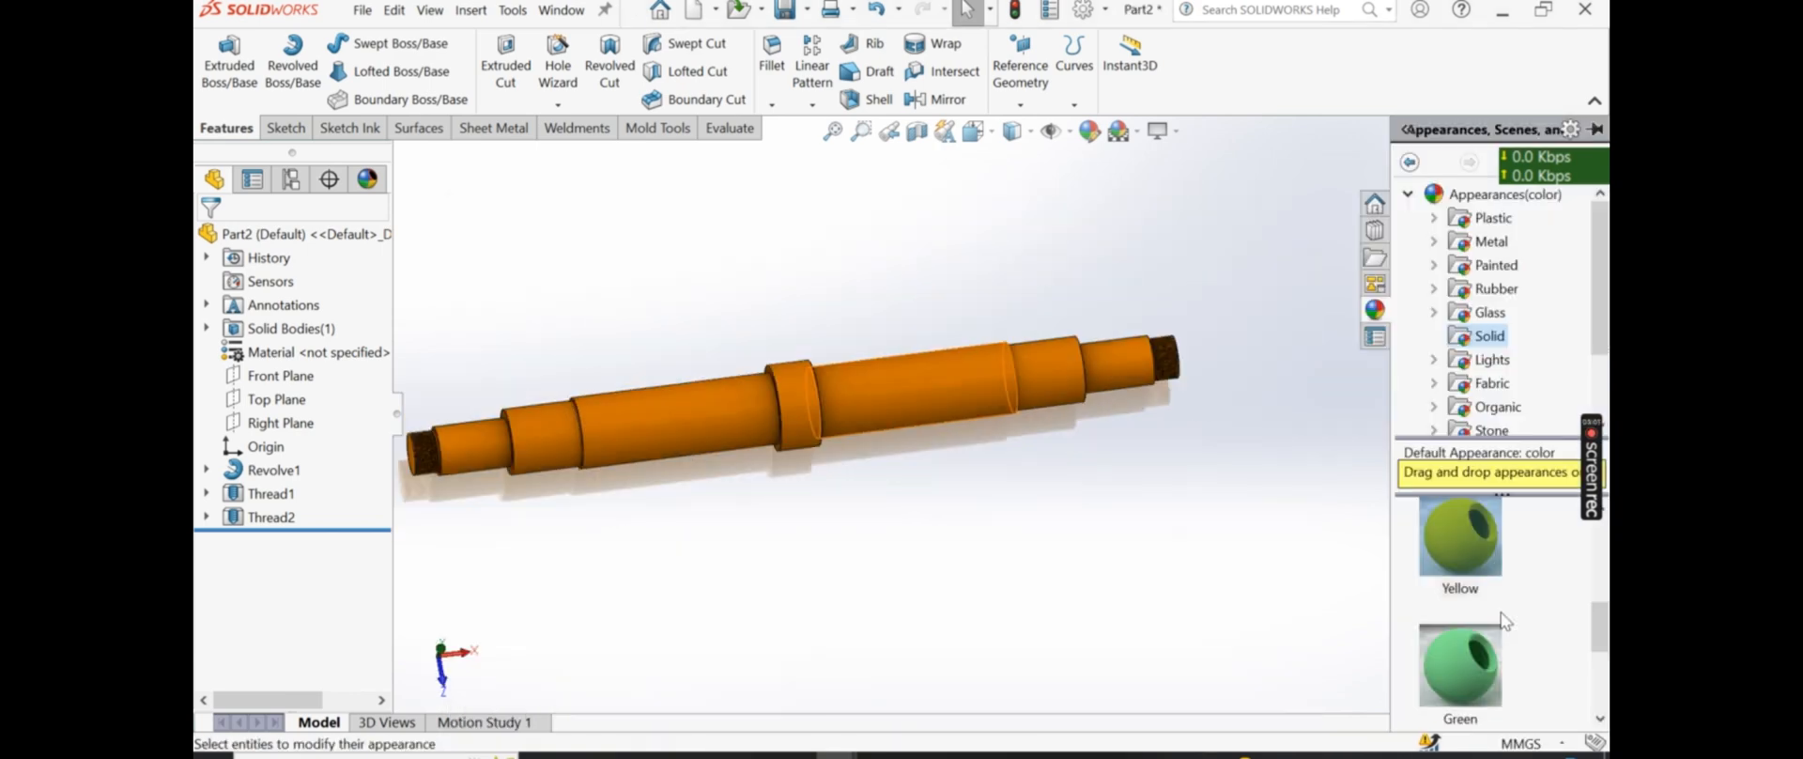
drag(1460, 663, 814, 386)
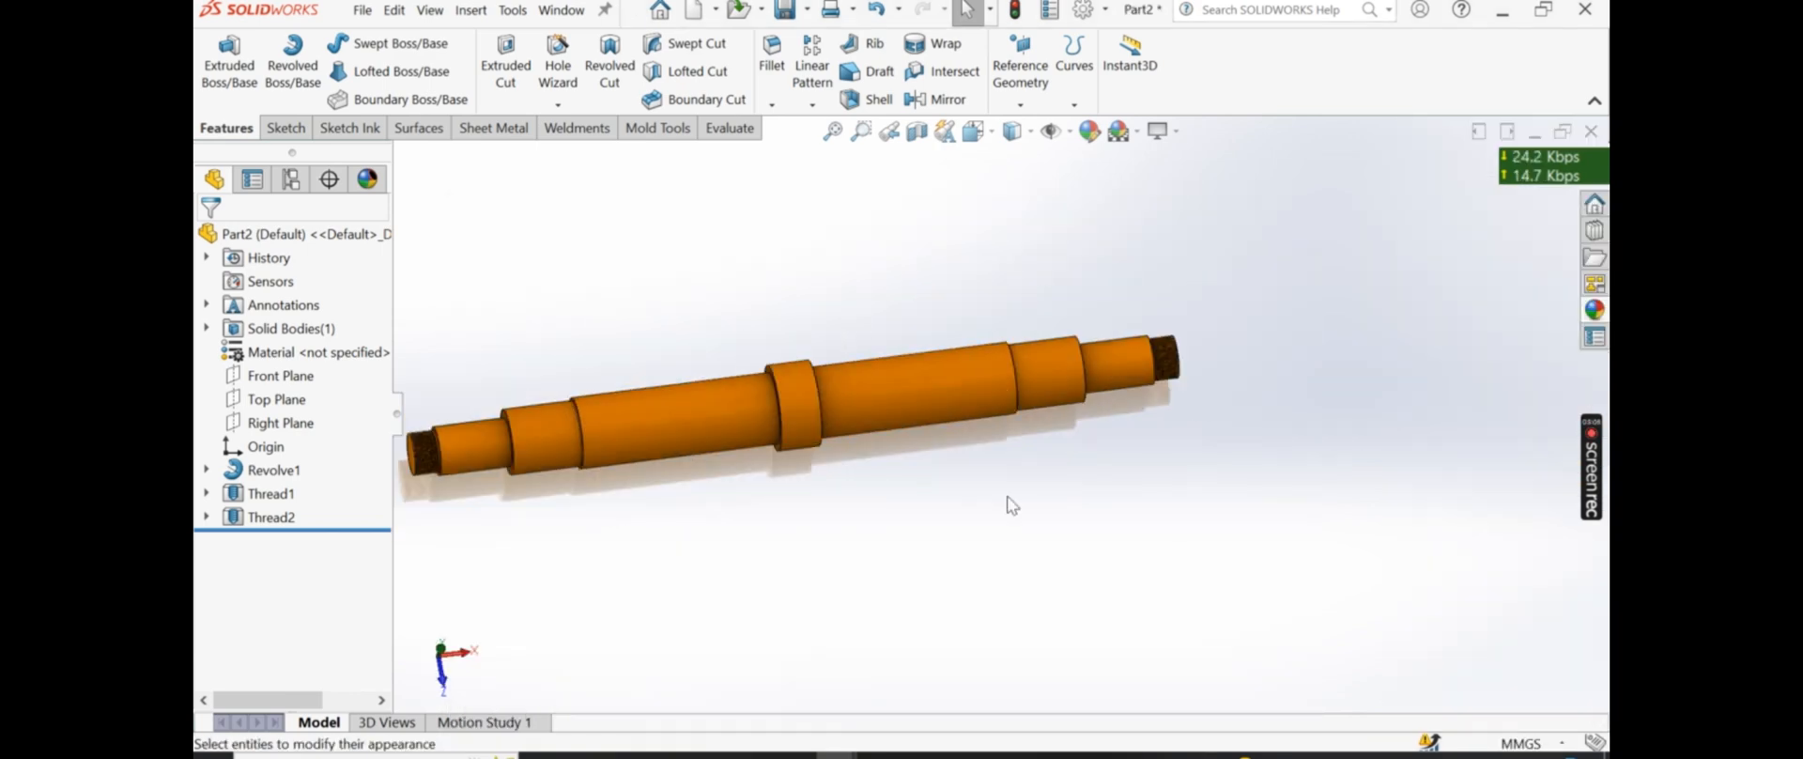
Replace the shaft's orange colour with a gold-toned metal appearance
click(1595, 309)
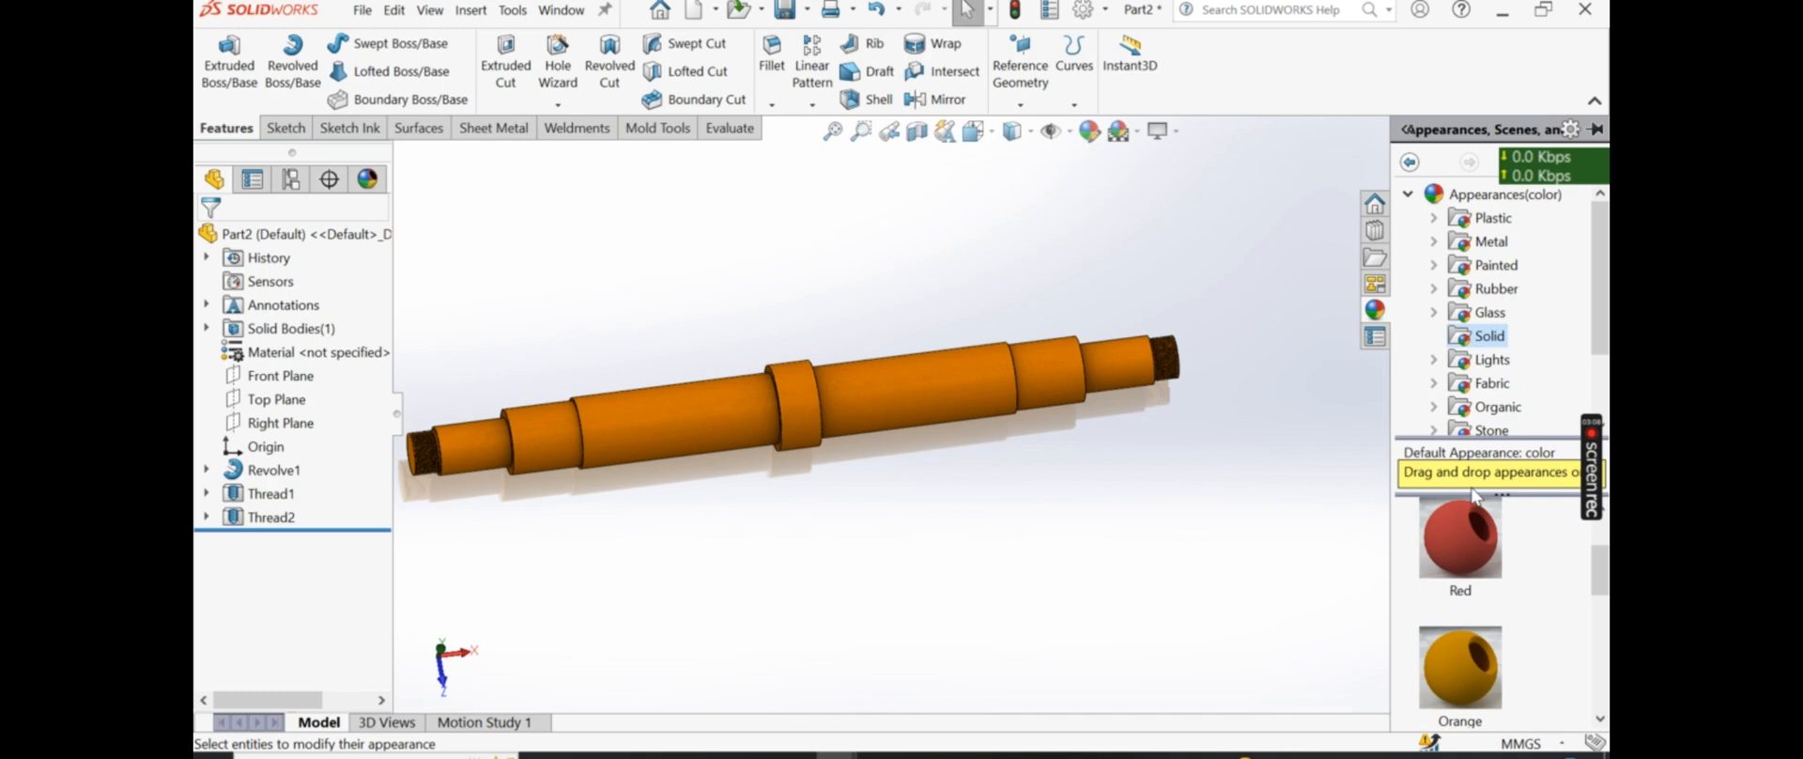
click(1492, 241)
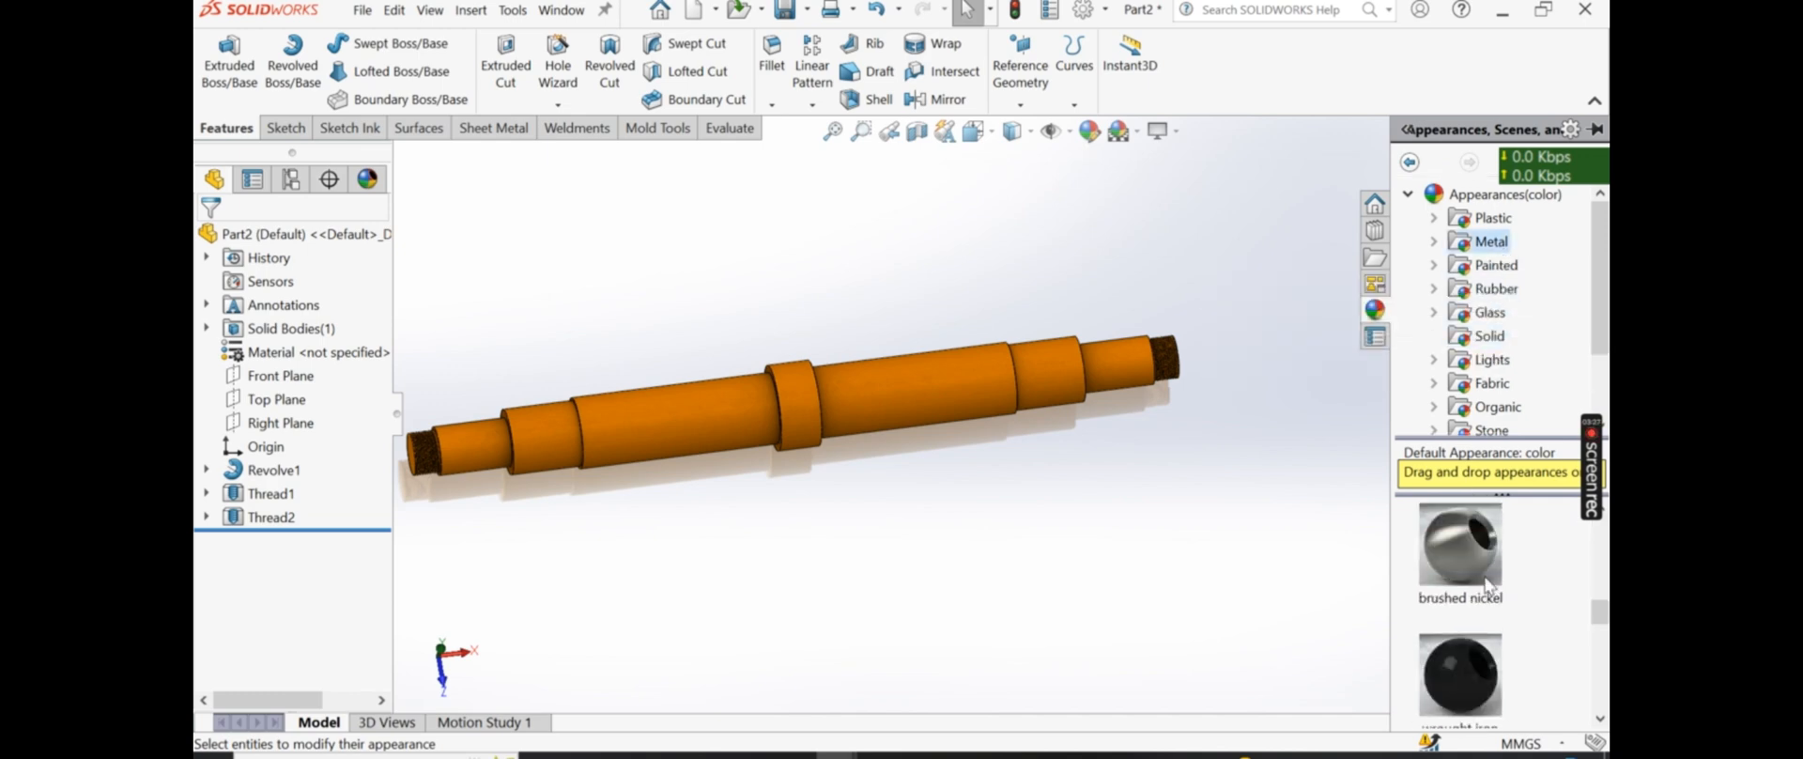
drag(1467, 561, 1493, 589)
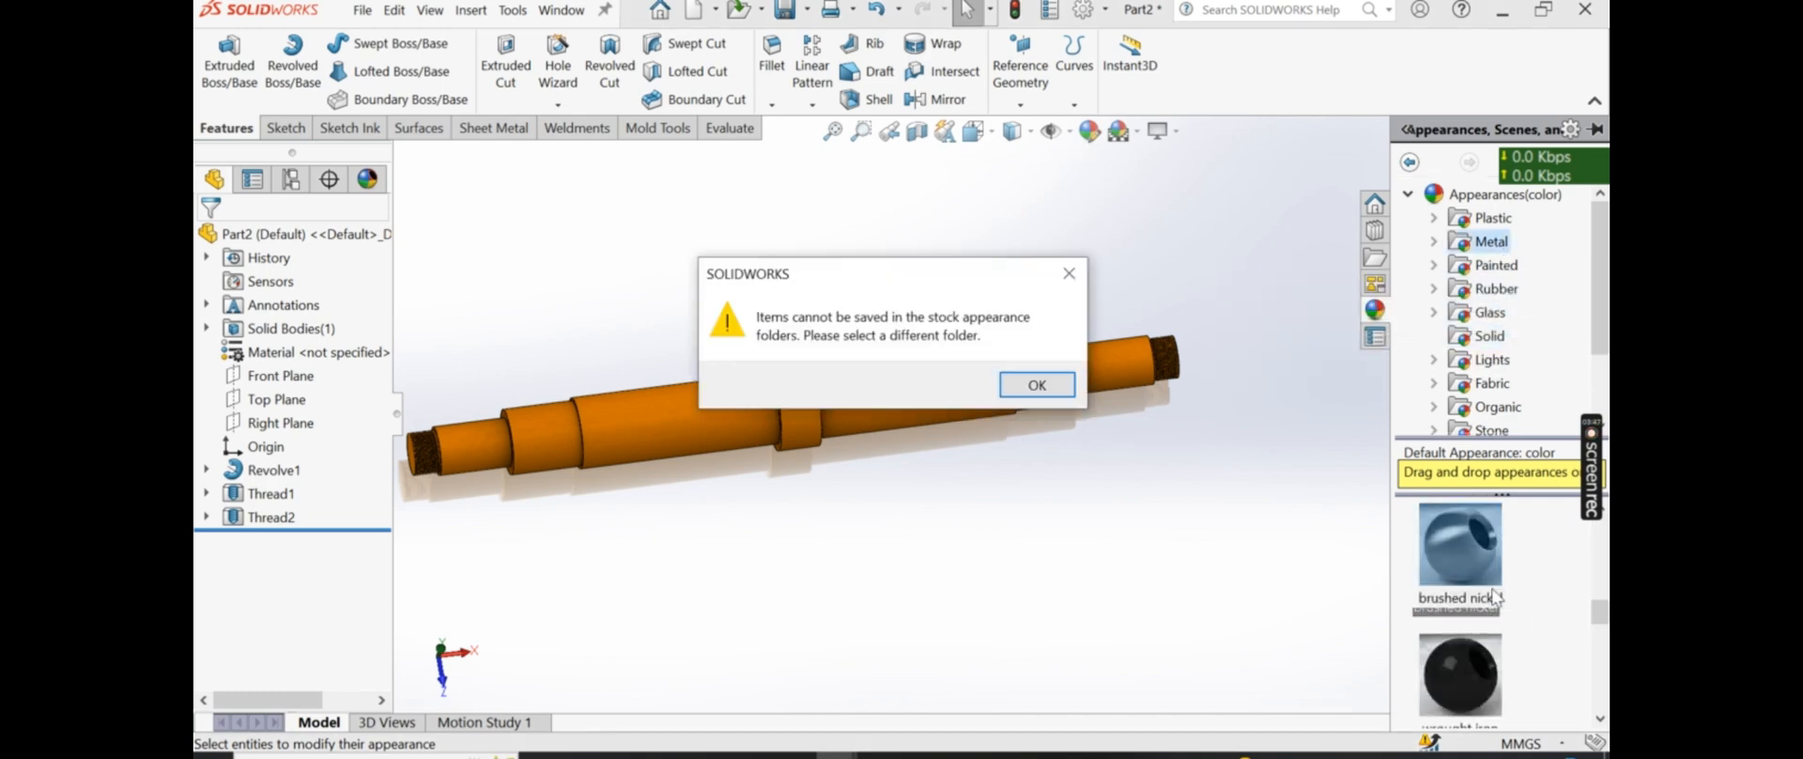
click(1067, 273)
drag(1460, 673, 789, 405)
click(842, 416)
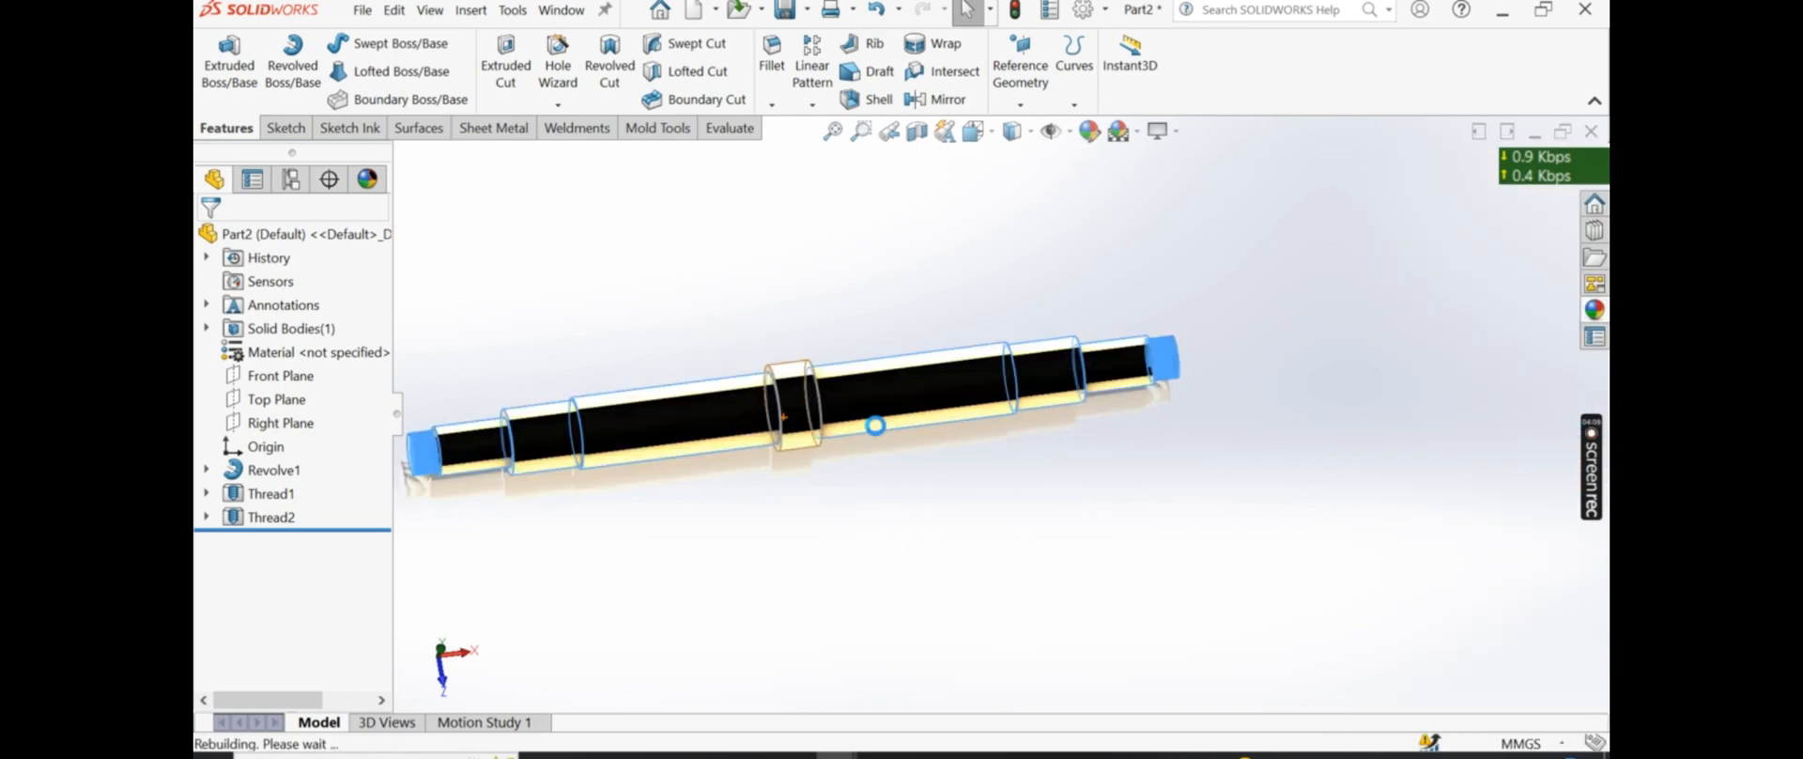
scroll(657, 413, down, 5)
middle_drag(986, 423, 1226, 432)
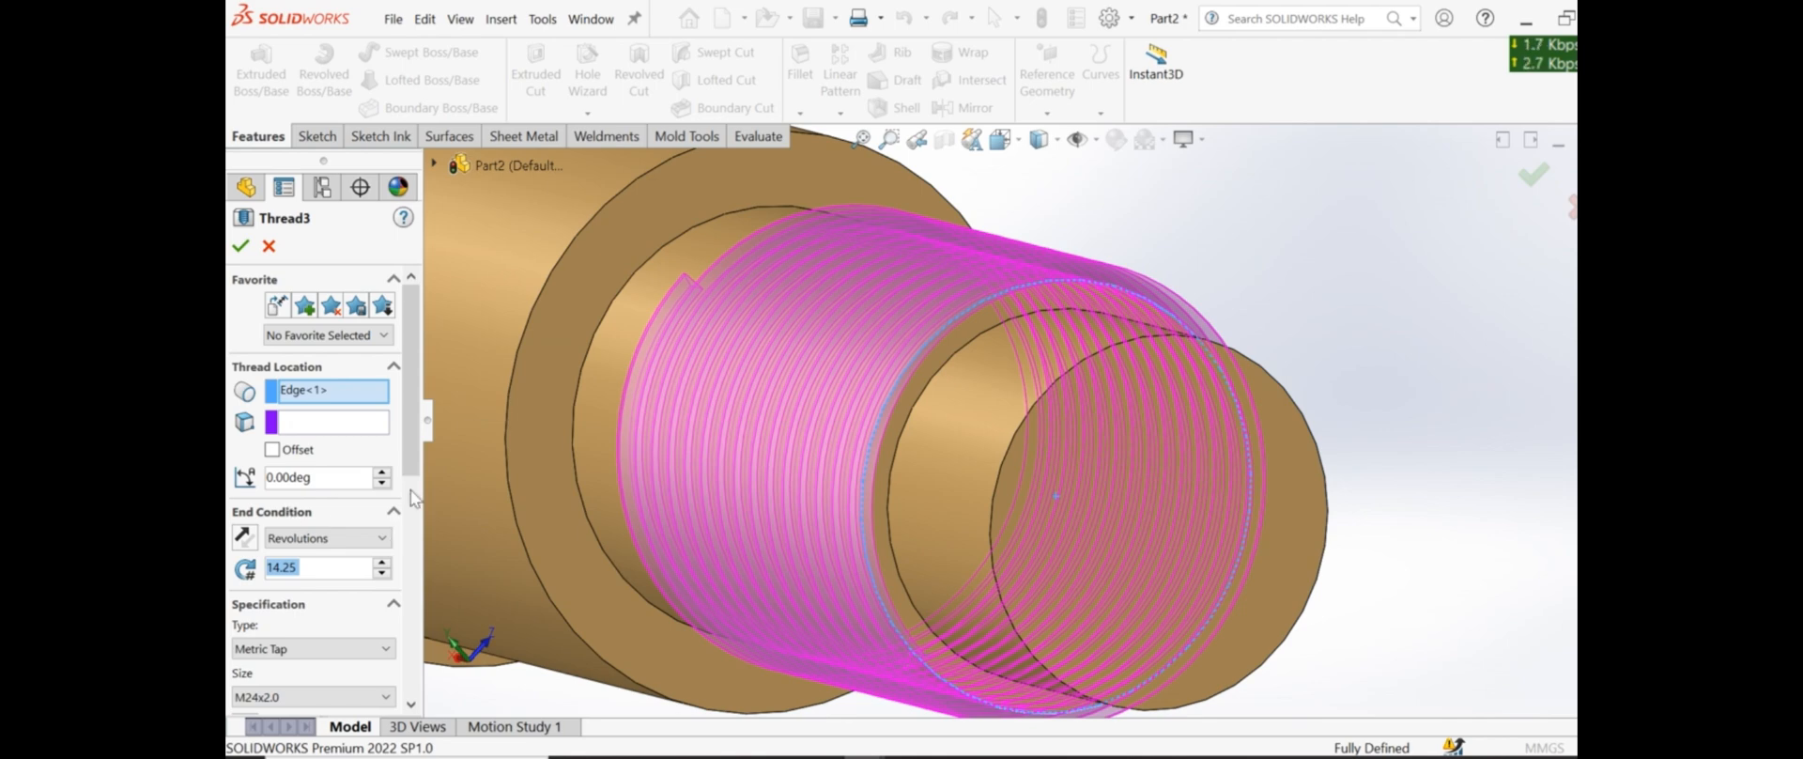
Try to cut an M24x2.0 Metric Tap thread near the shaft's end, raising the revolutions from 14.75 through 16 to 16.25
text(14.75)
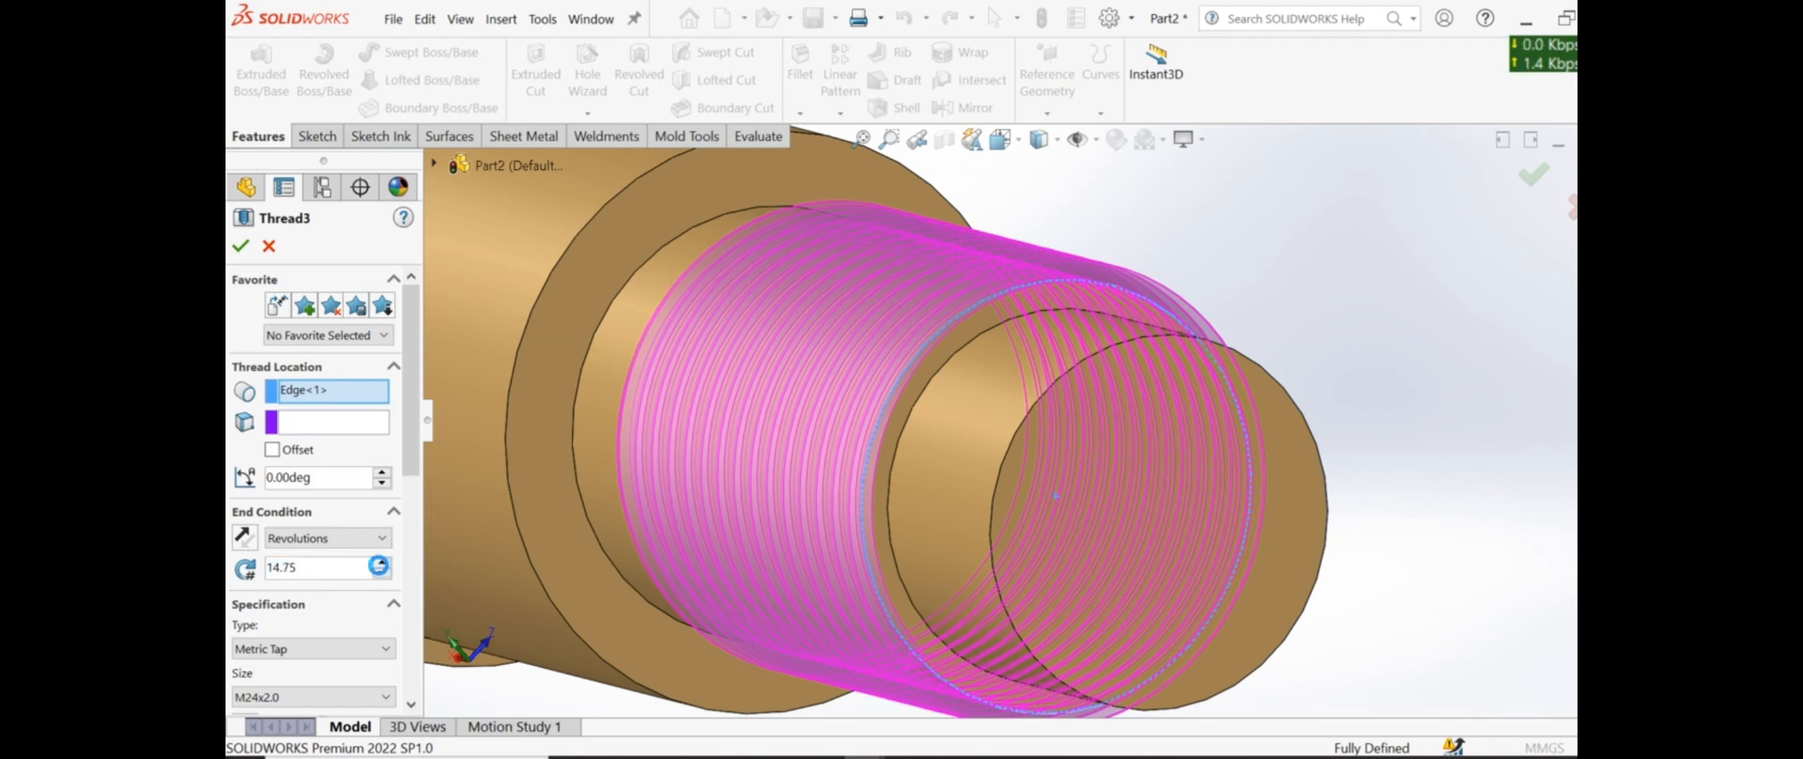
click(379, 563)
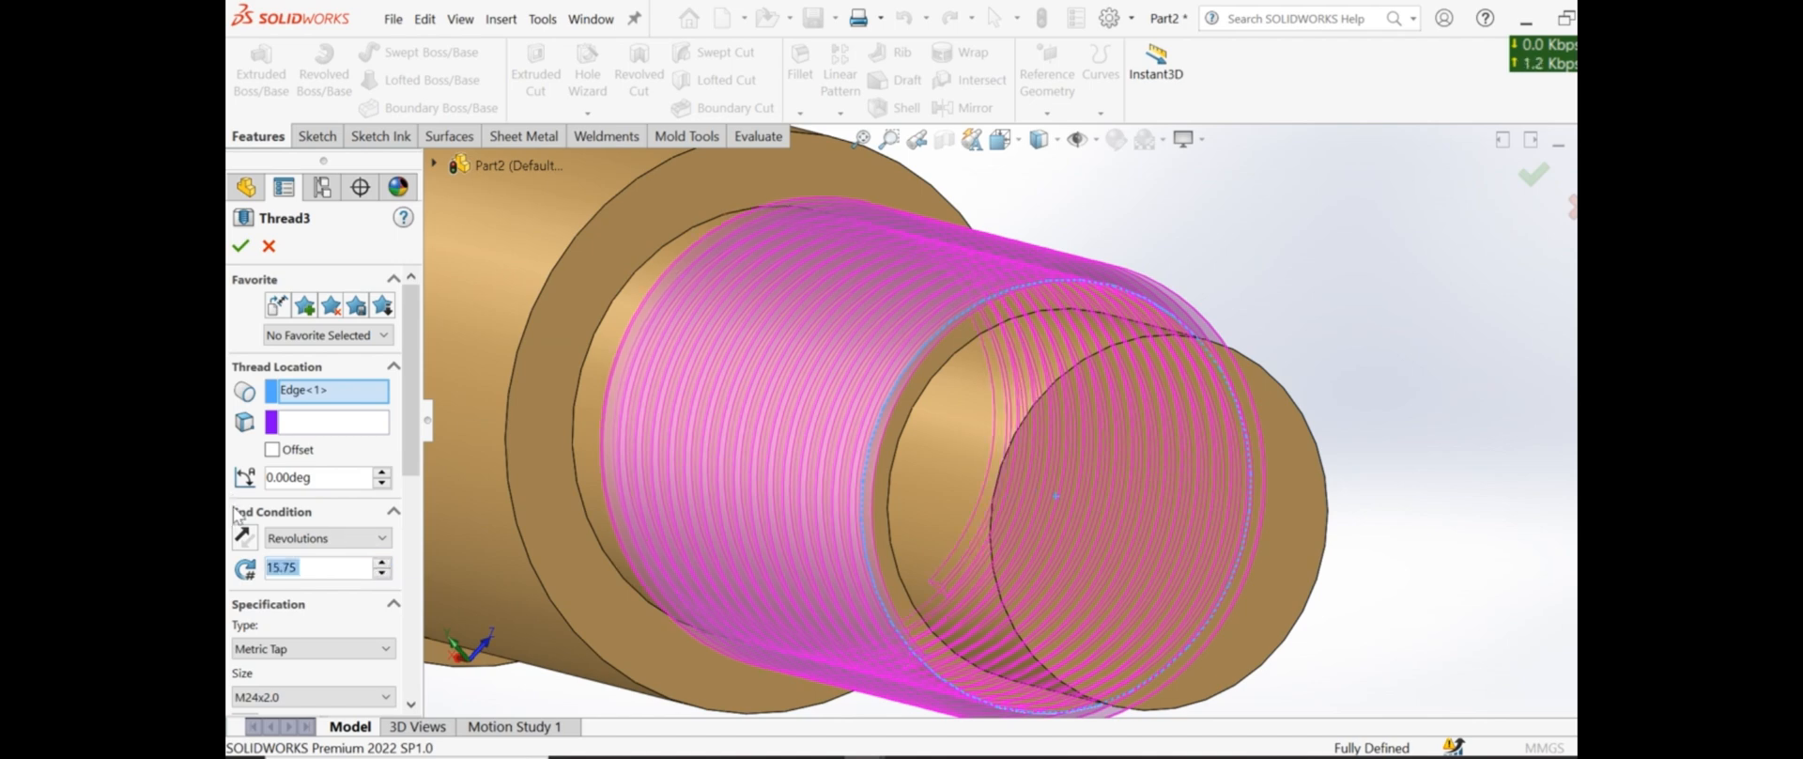
text(16)
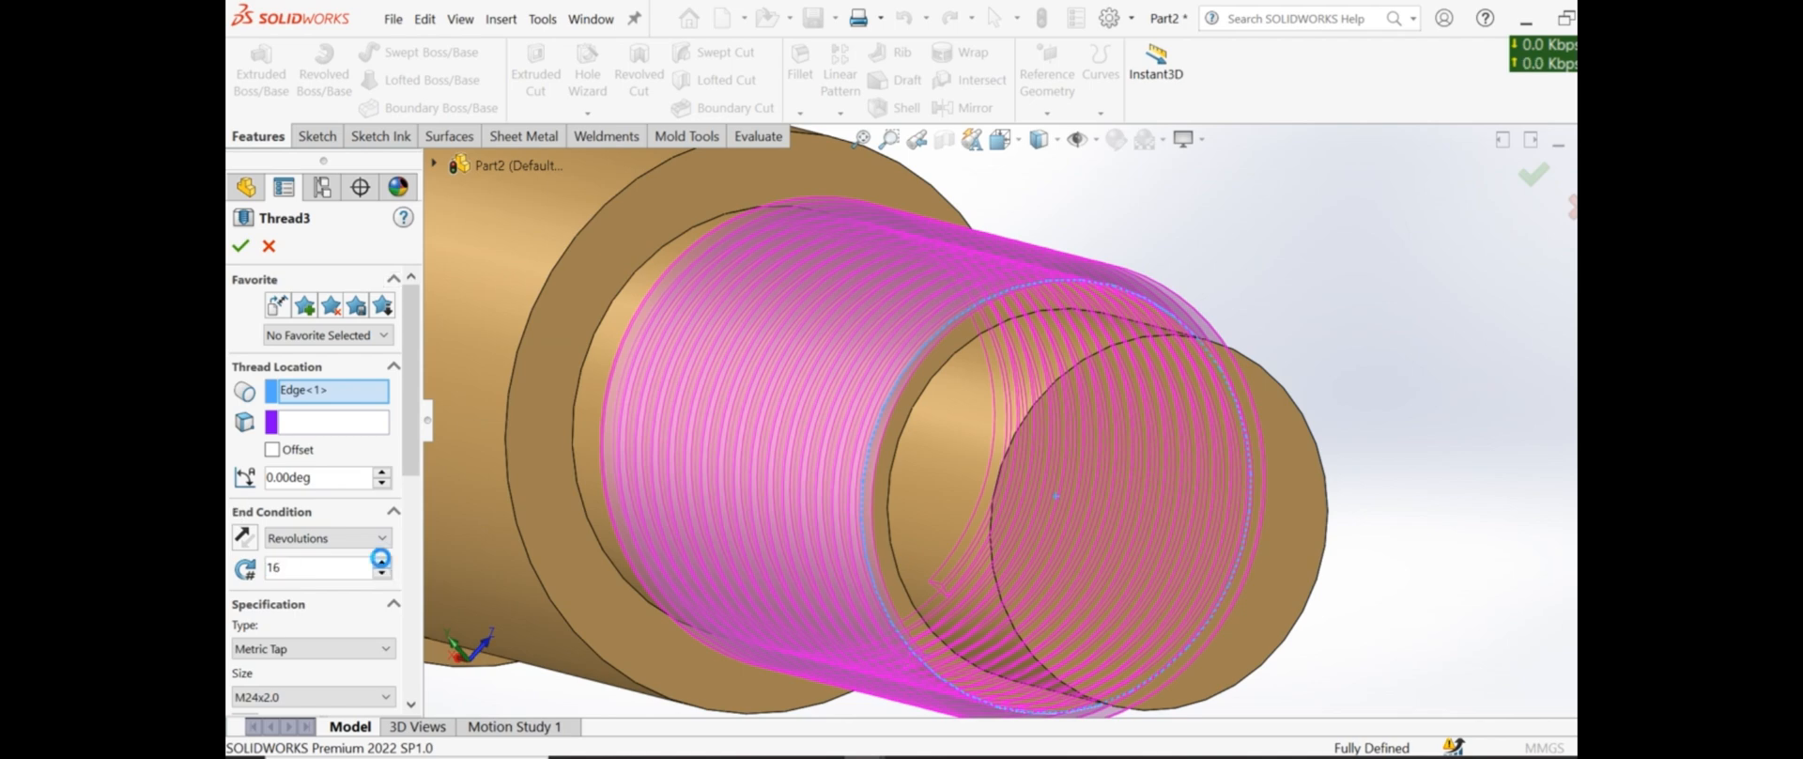
click(380, 558)
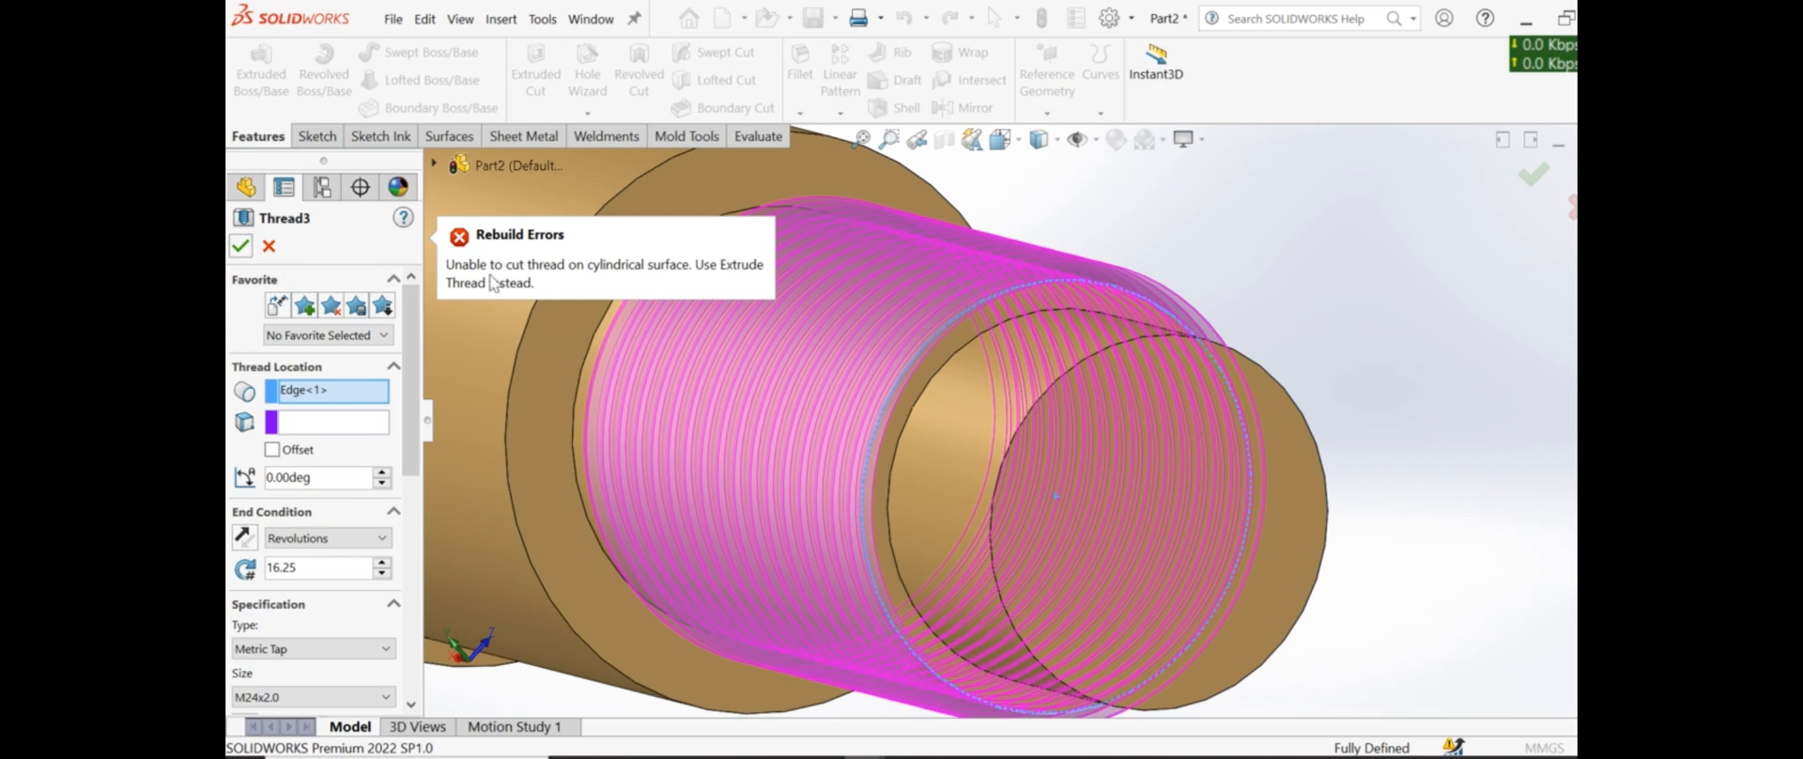
click(270, 247)
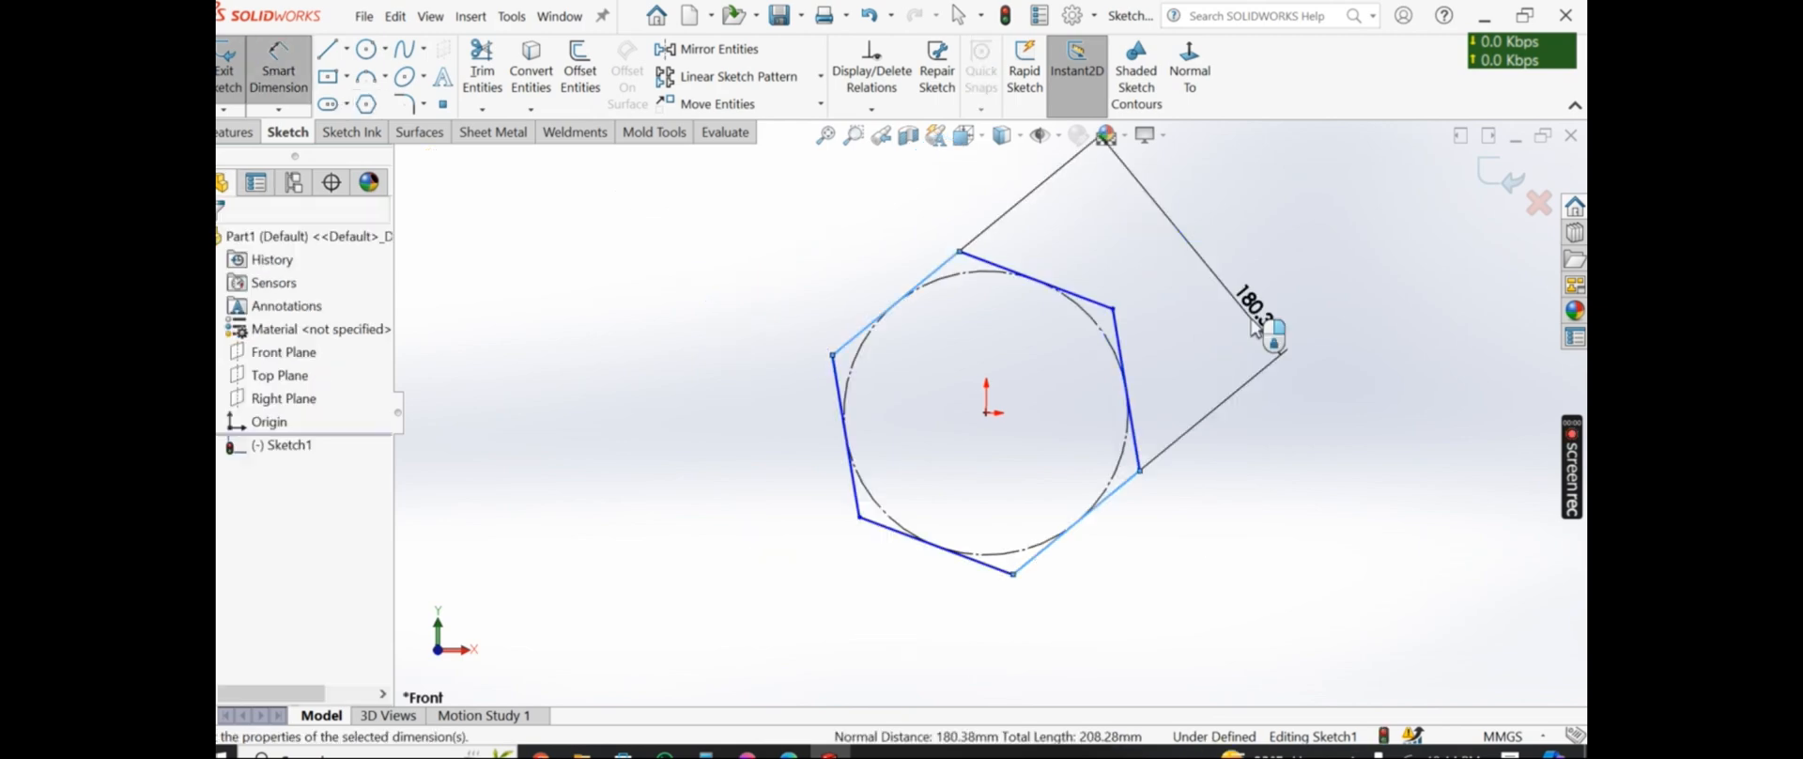
Dimension the hexagon across two opposite flats and set the distance to 35.50 mm
click(1252, 320)
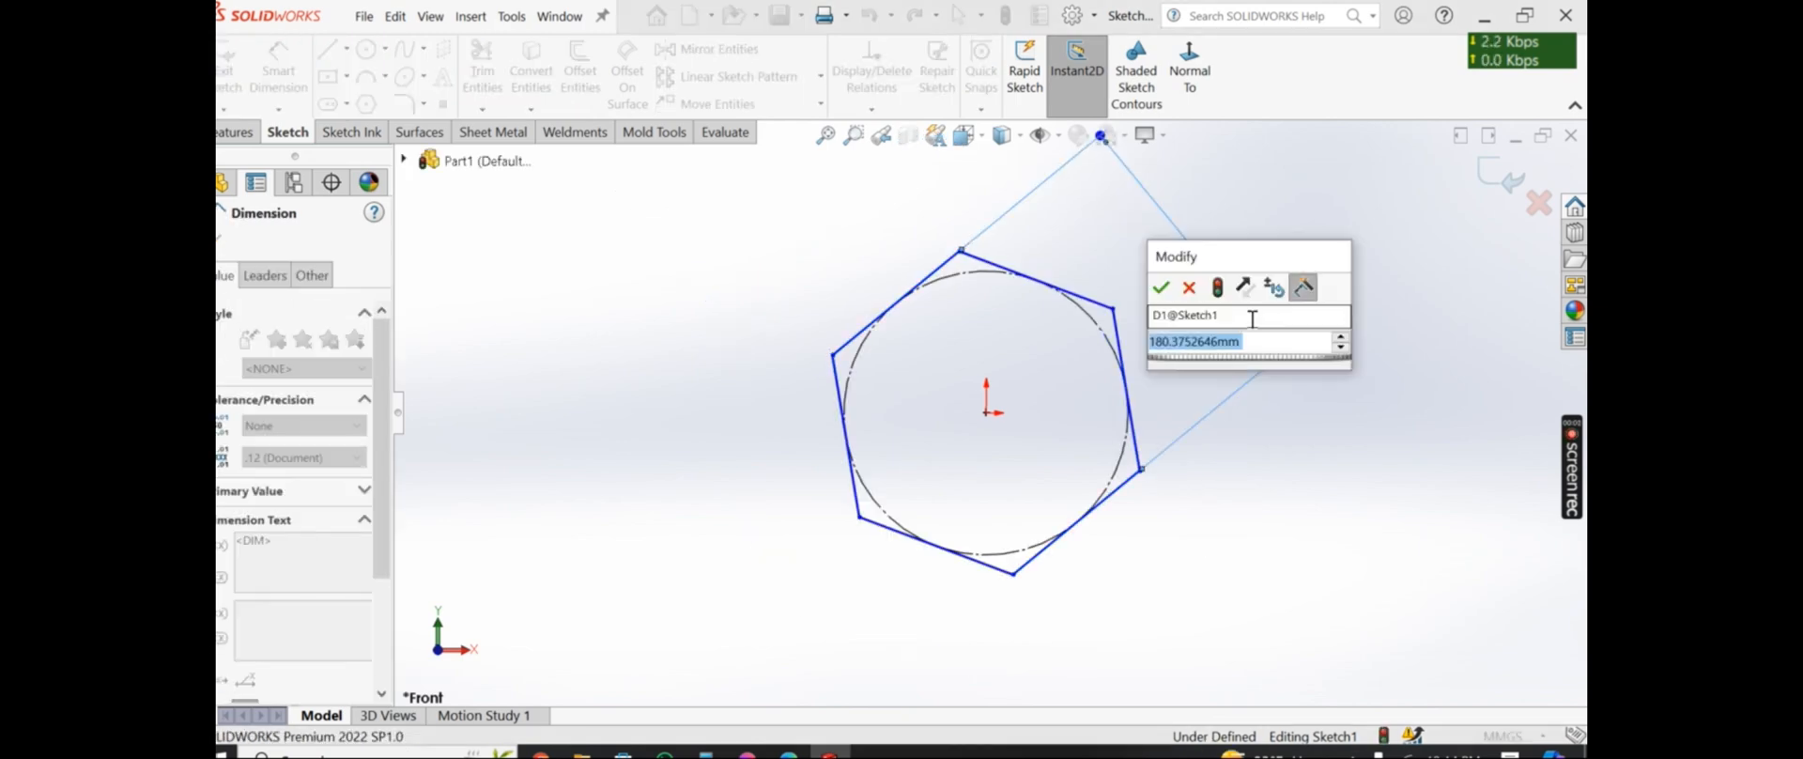
text(15)
click(1161, 287)
Extrude the hexagon sketch as a blind boss with a depth of 27 mm
click(238, 132)
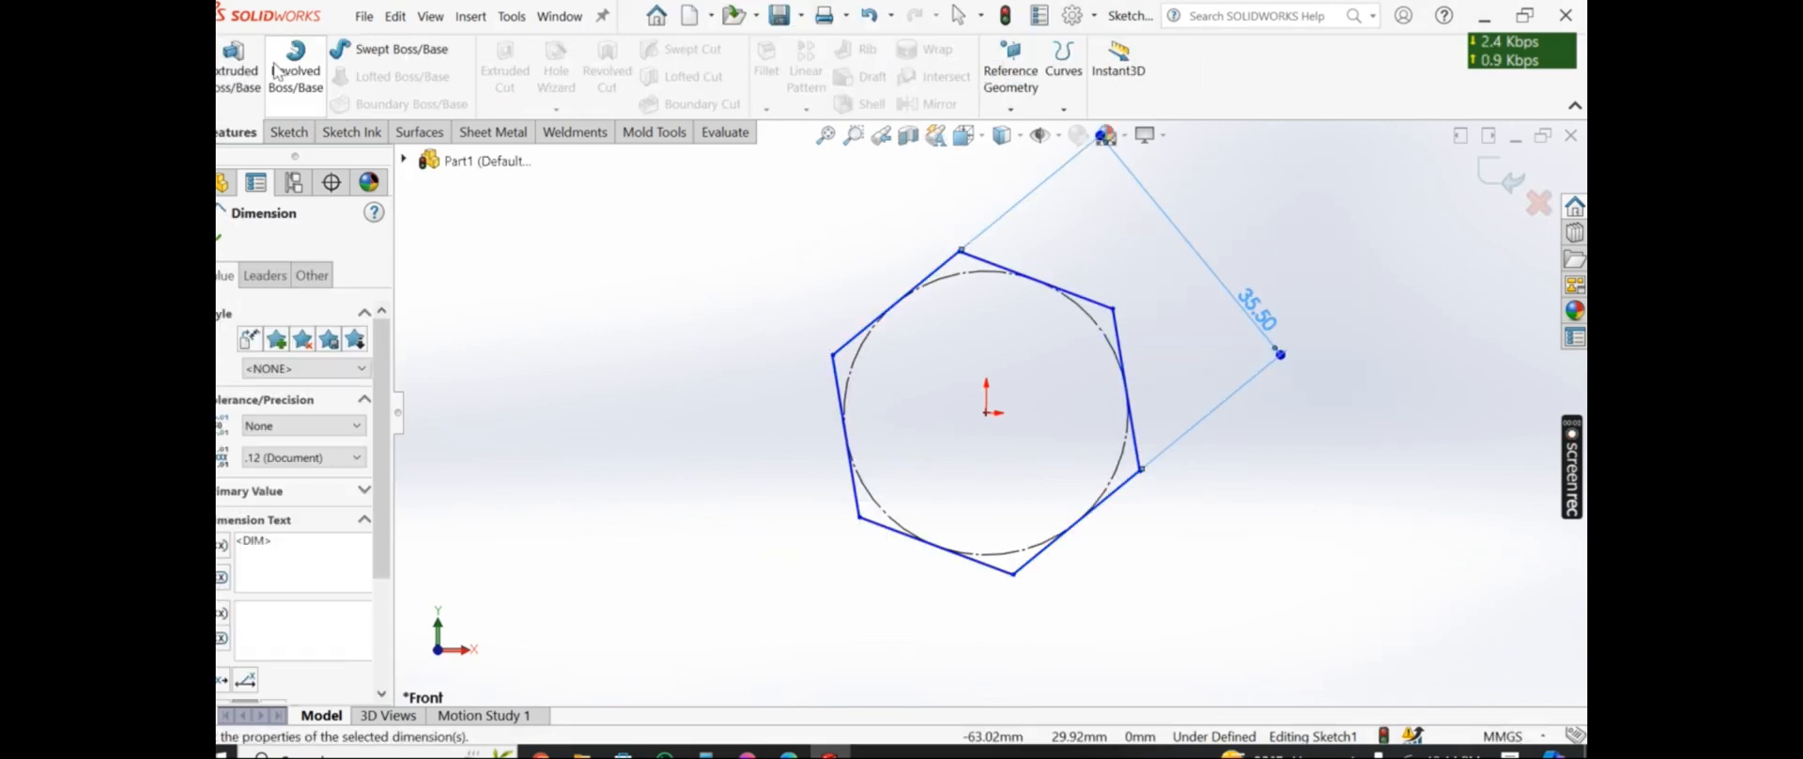
click(239, 66)
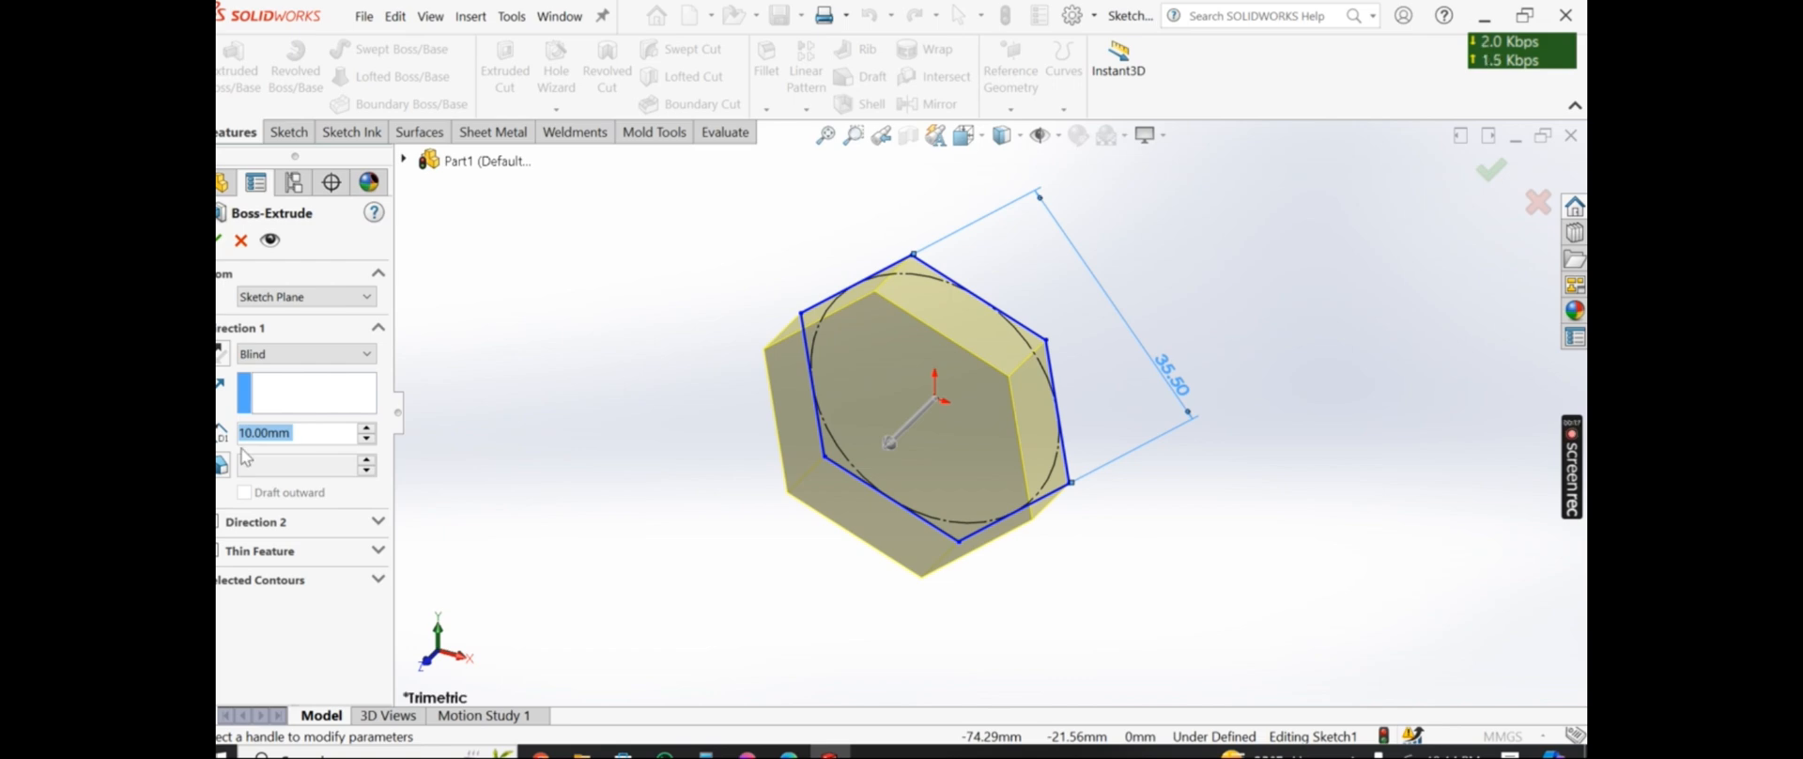
text(15)
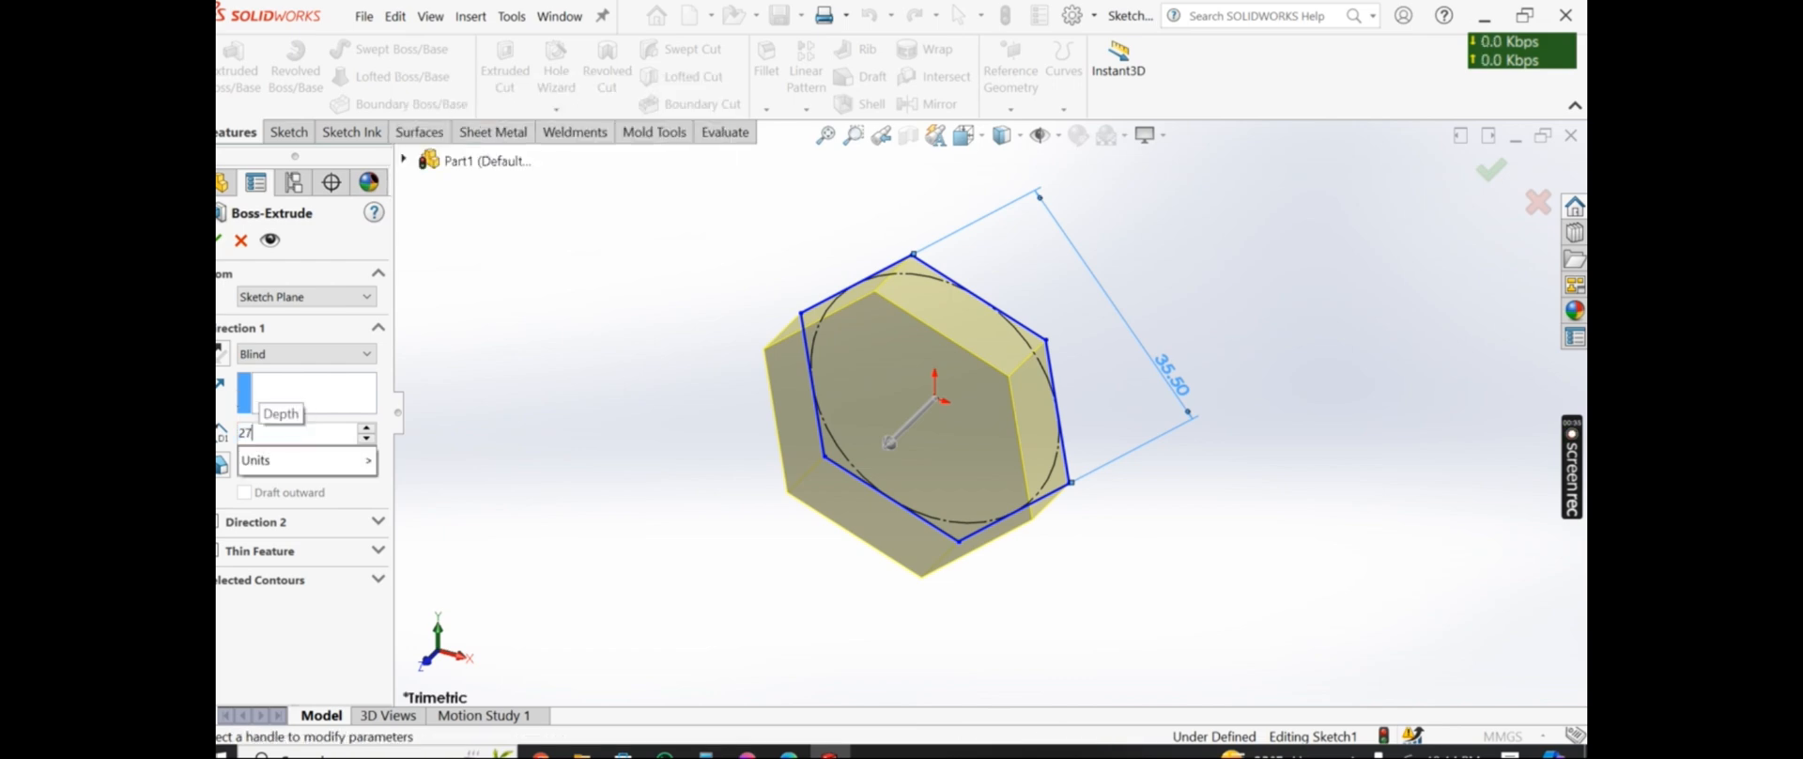
key(Return)
key(Return)
Sketch a circle centred on the origin on the front face of the hexagonal body
click(926, 445)
click(918, 448)
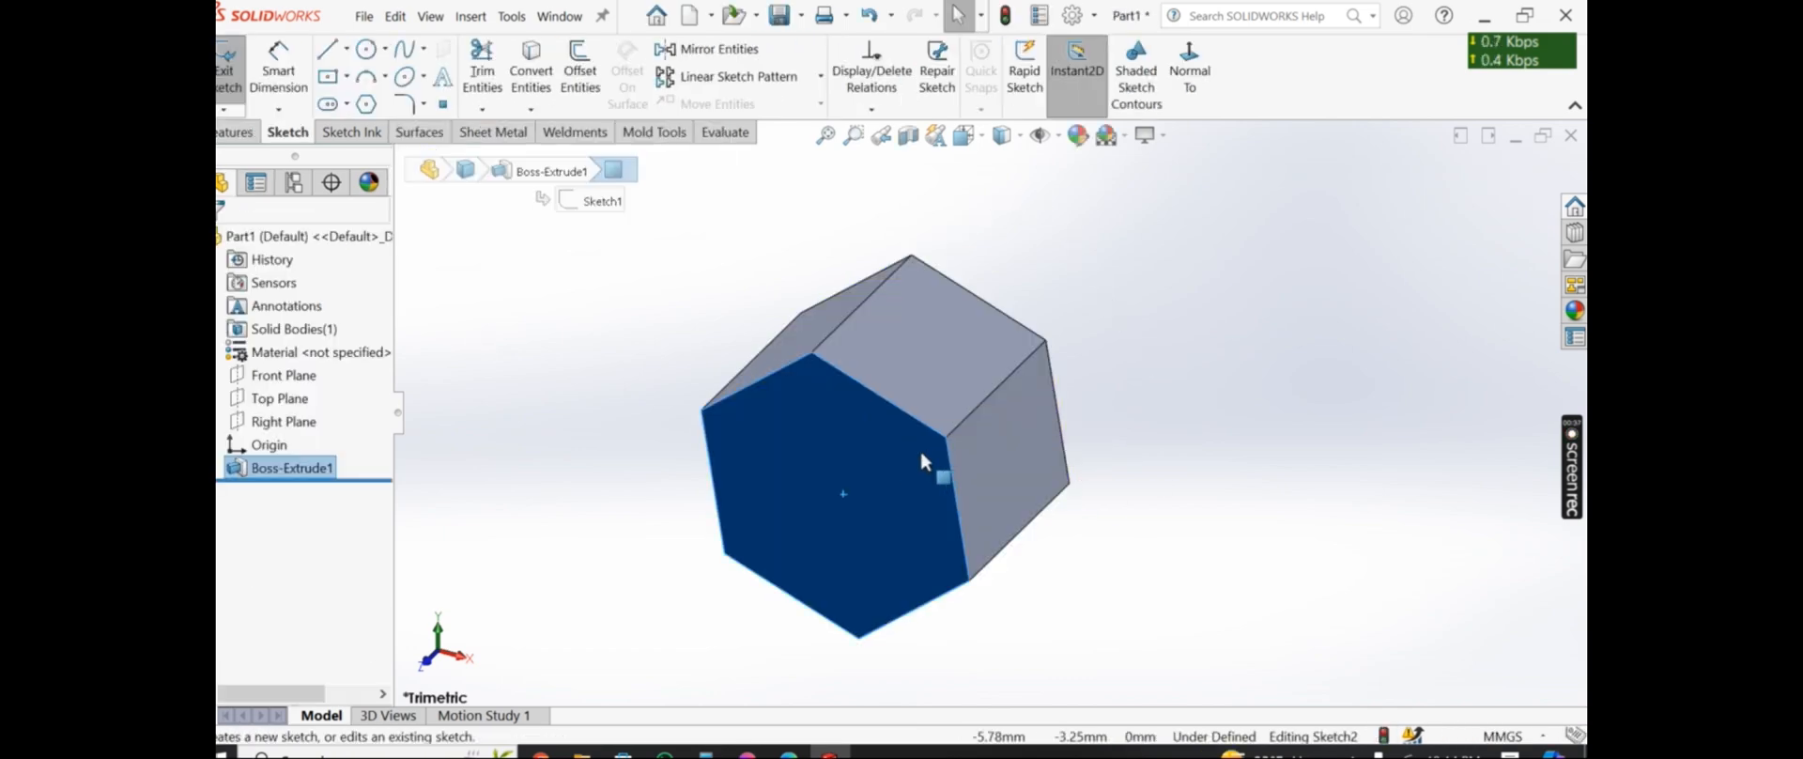
click(369, 54)
click(990, 412)
click(1124, 299)
Set the circle's diameter to 23 mm and cut it through all of the hexagonal body
click(278, 68)
click(1137, 317)
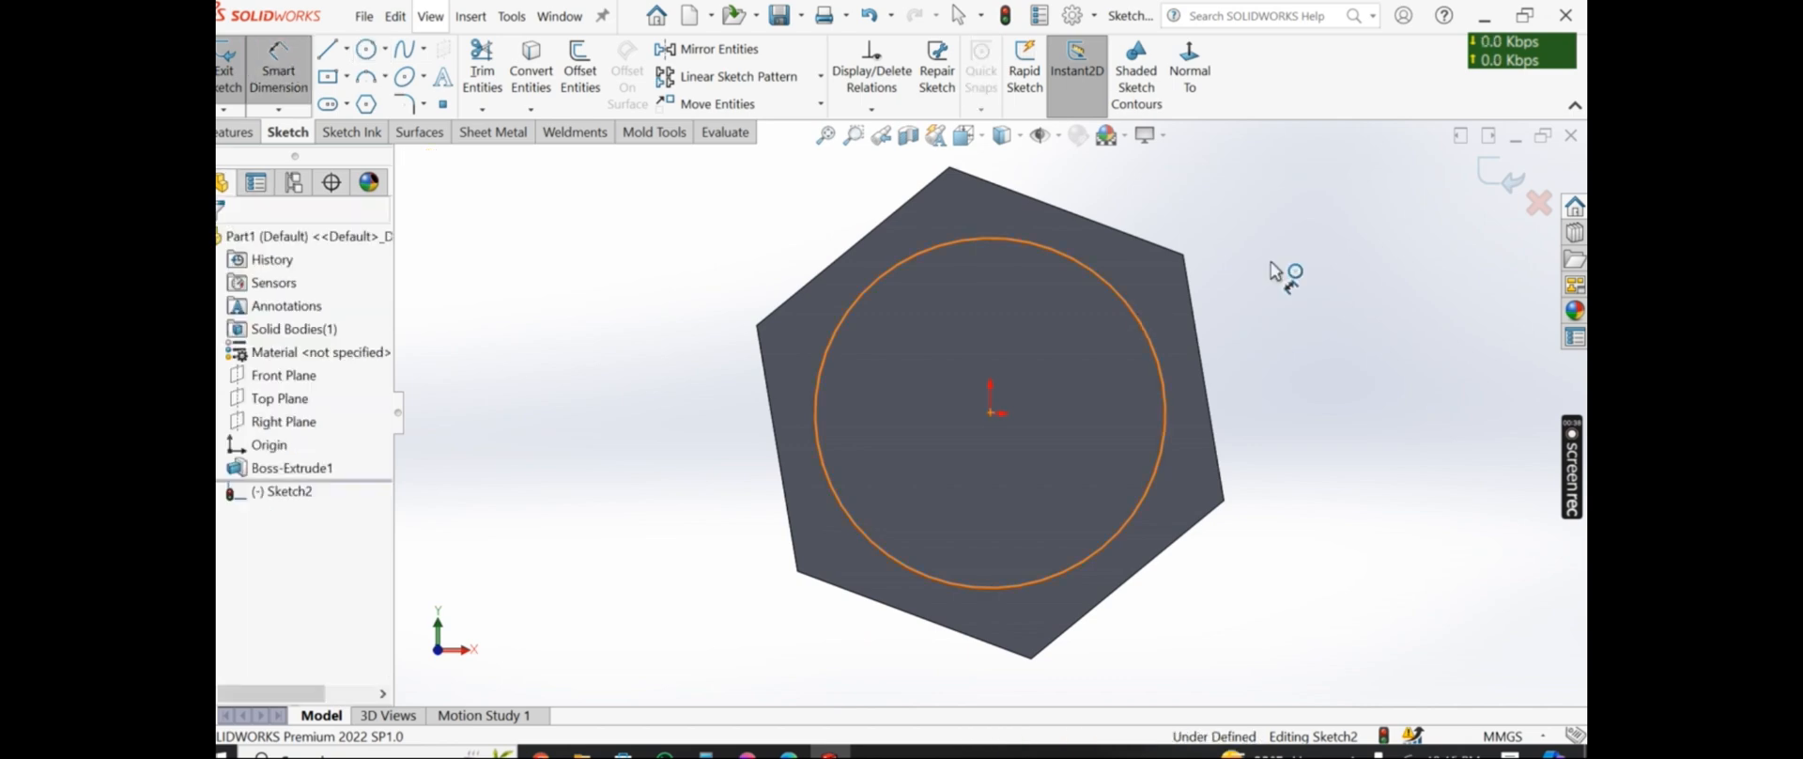
click(1280, 258)
text(23)
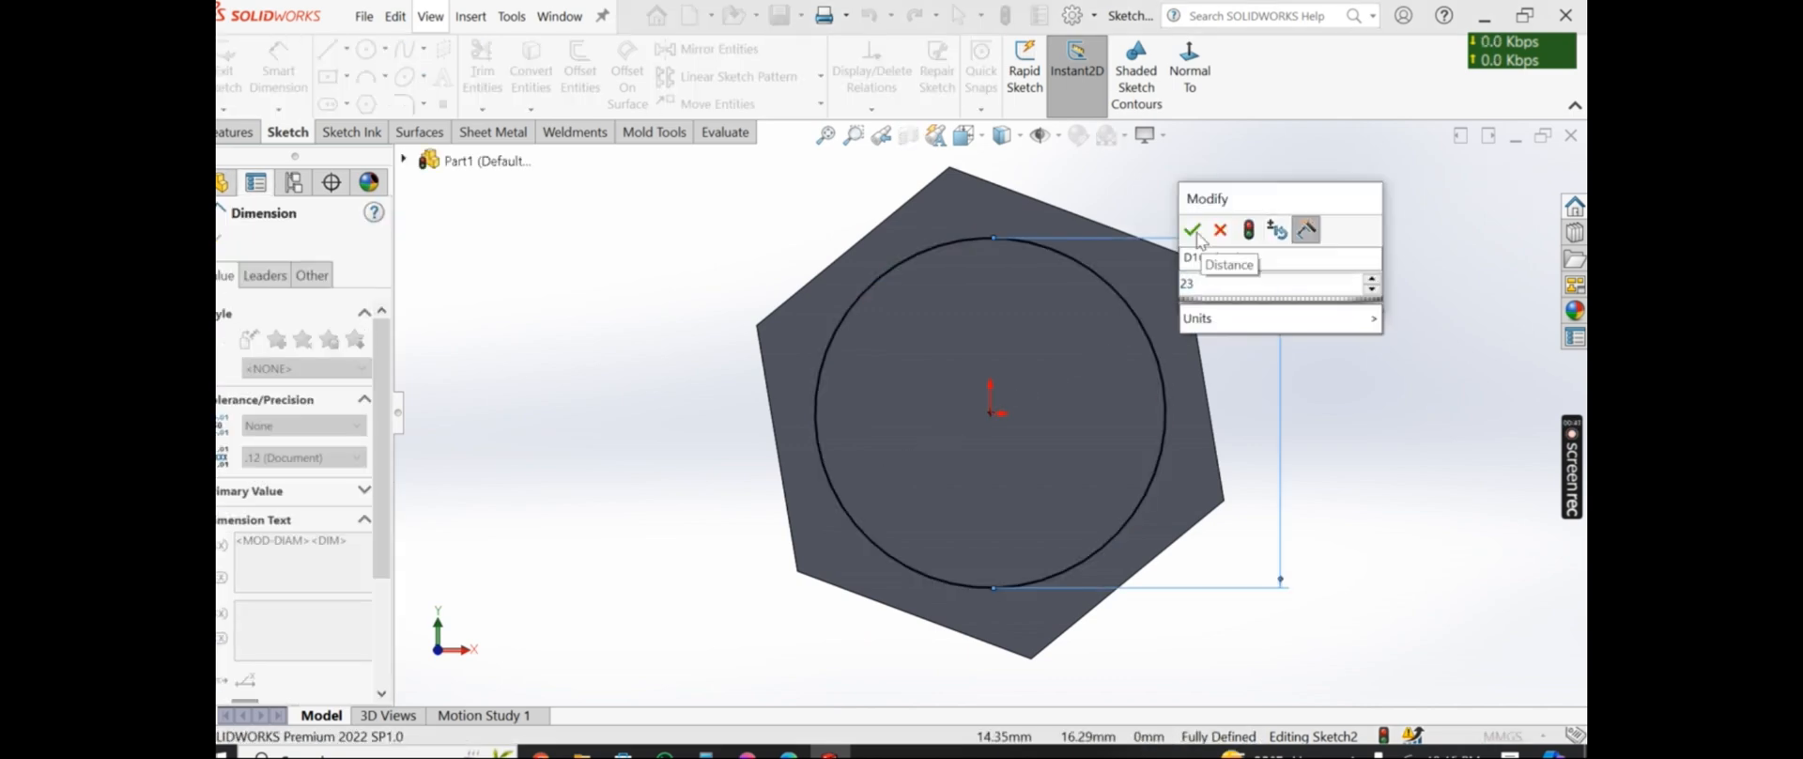
click(1191, 230)
click(226, 237)
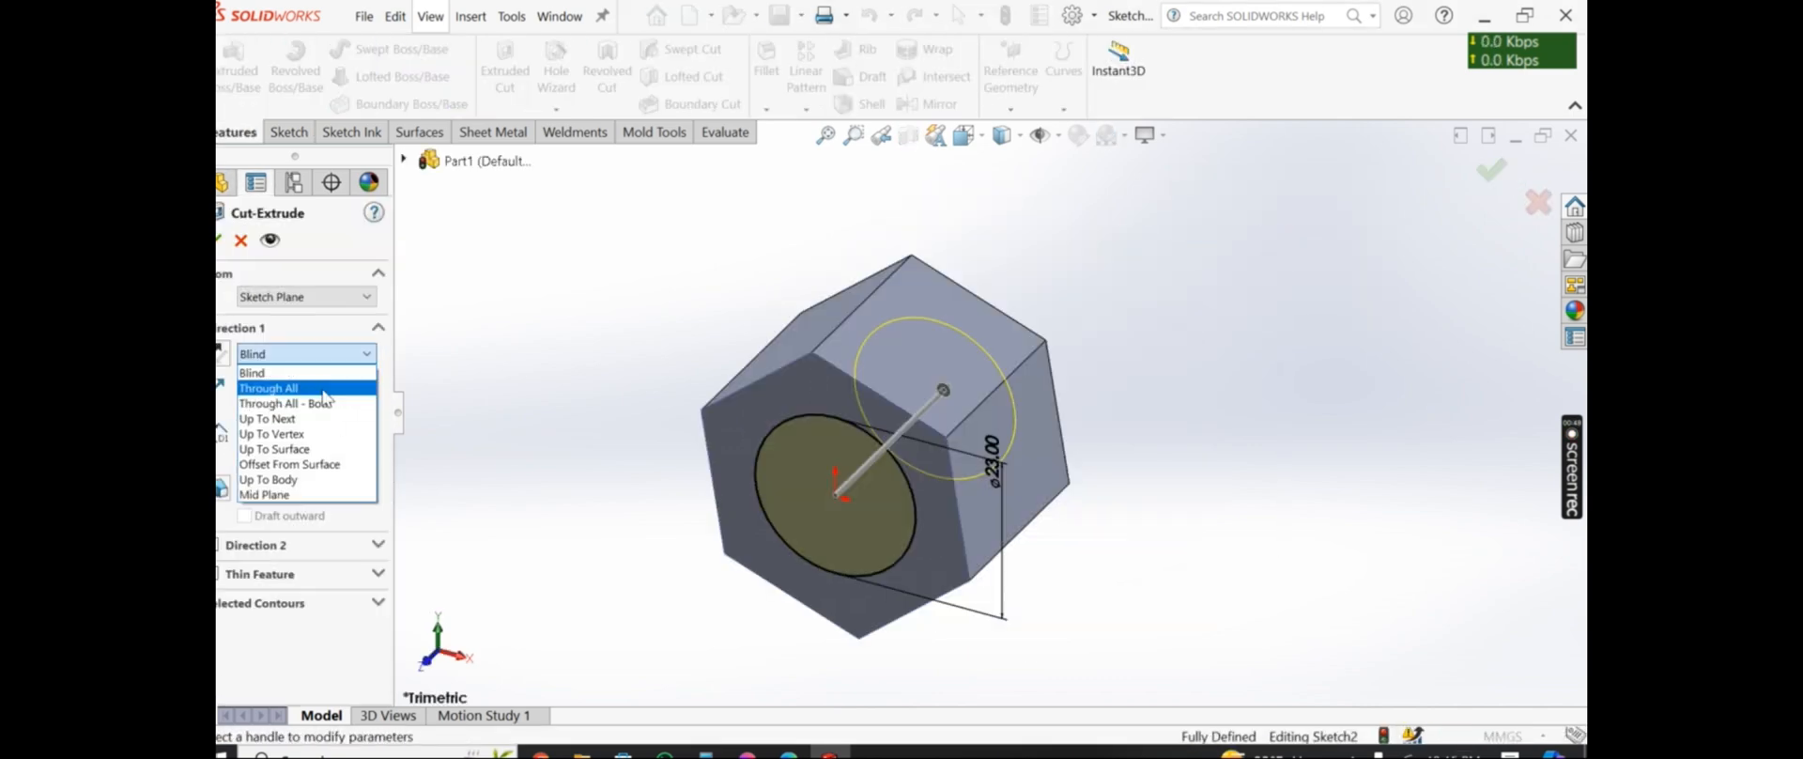
click(272, 368)
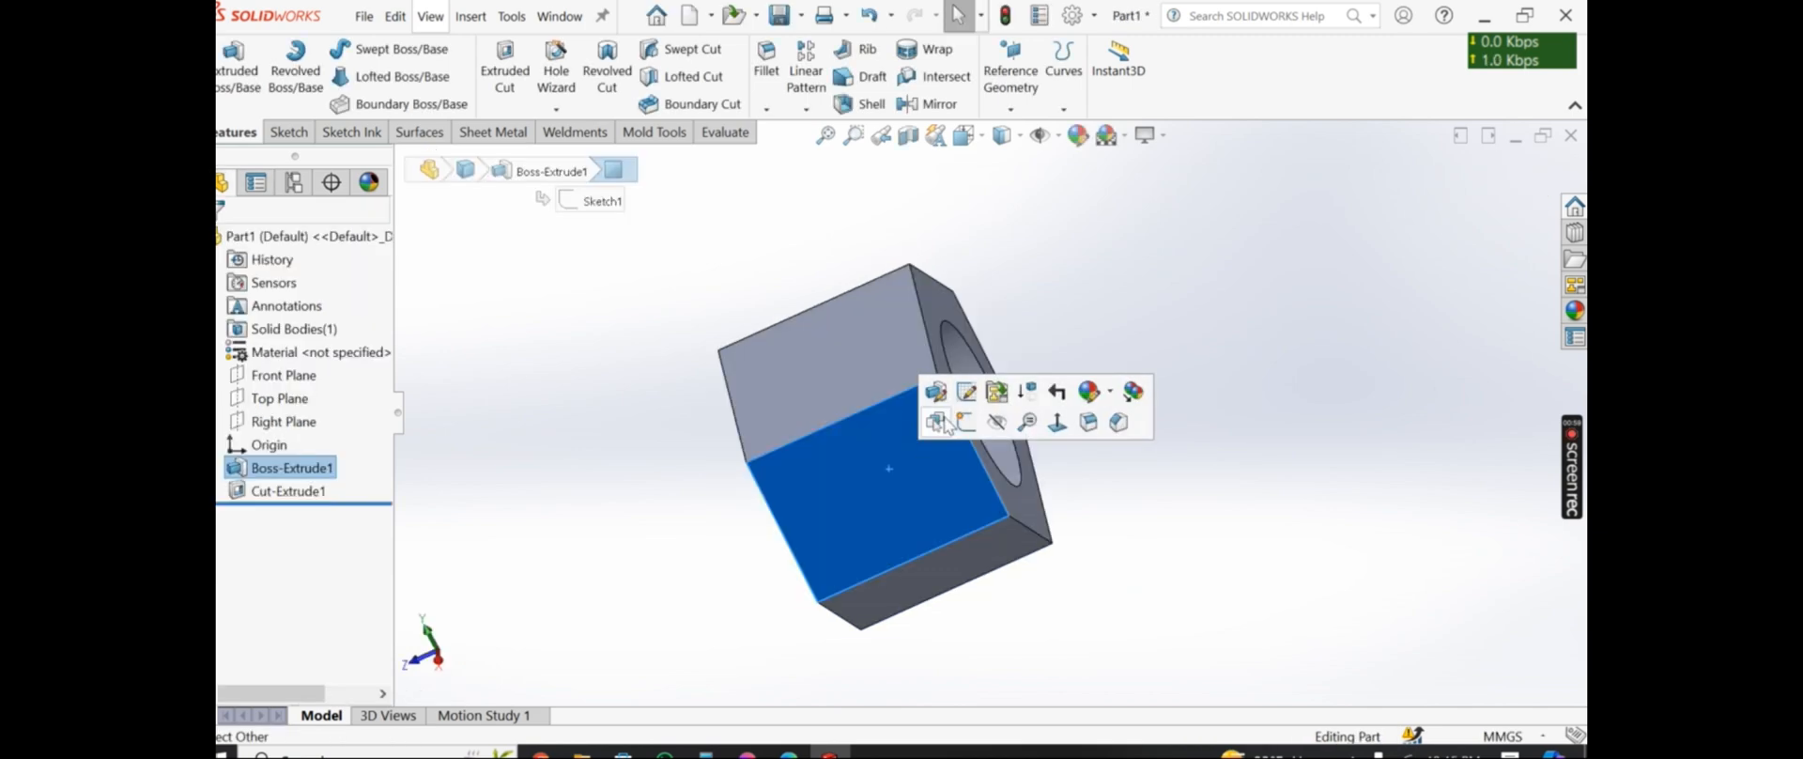
Sketch a centre rectangle about 34 by 4.4 mm on a side face, centred on the midpoint of its end edge
click(937, 421)
click(328, 76)
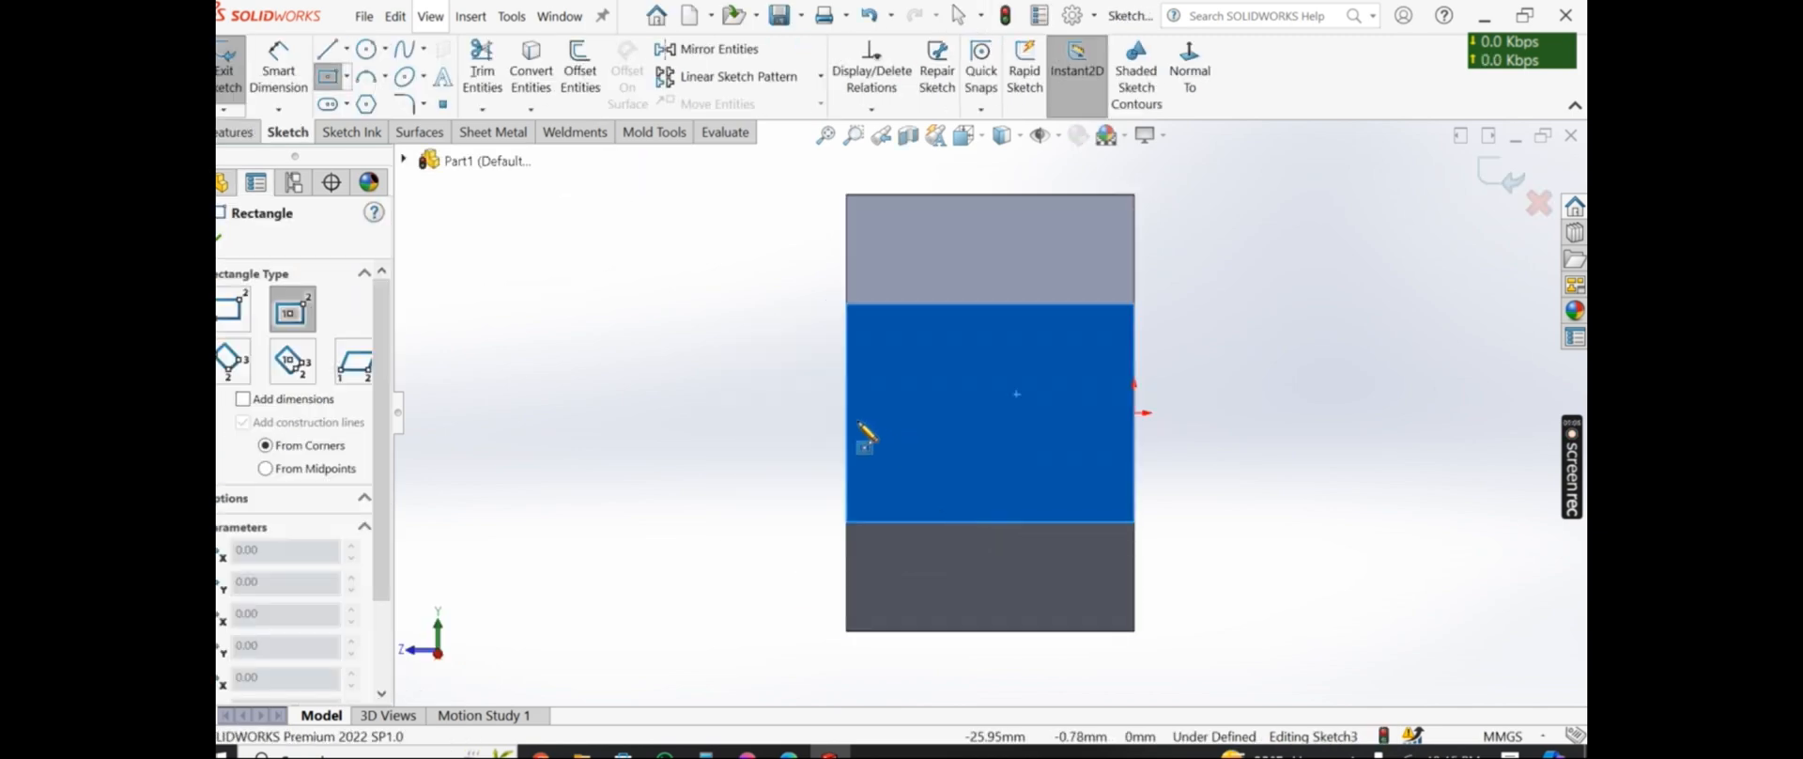
click(846, 412)
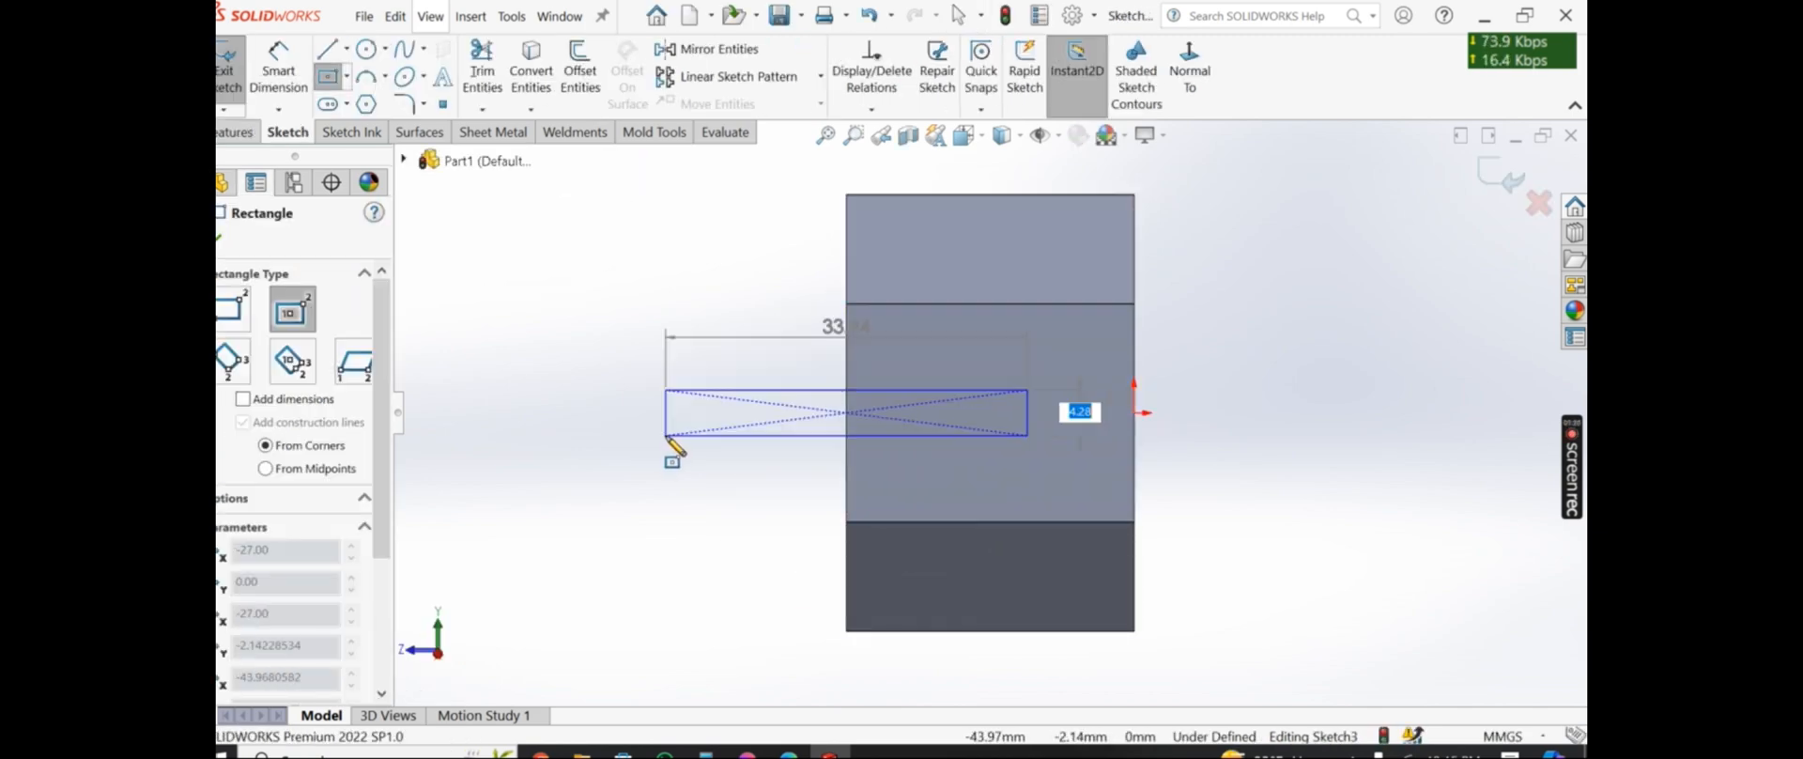
click(665, 435)
Dimension the rectangle to 6 mm wide and 25 mm long
key(d)
click(684, 389)
click(685, 435)
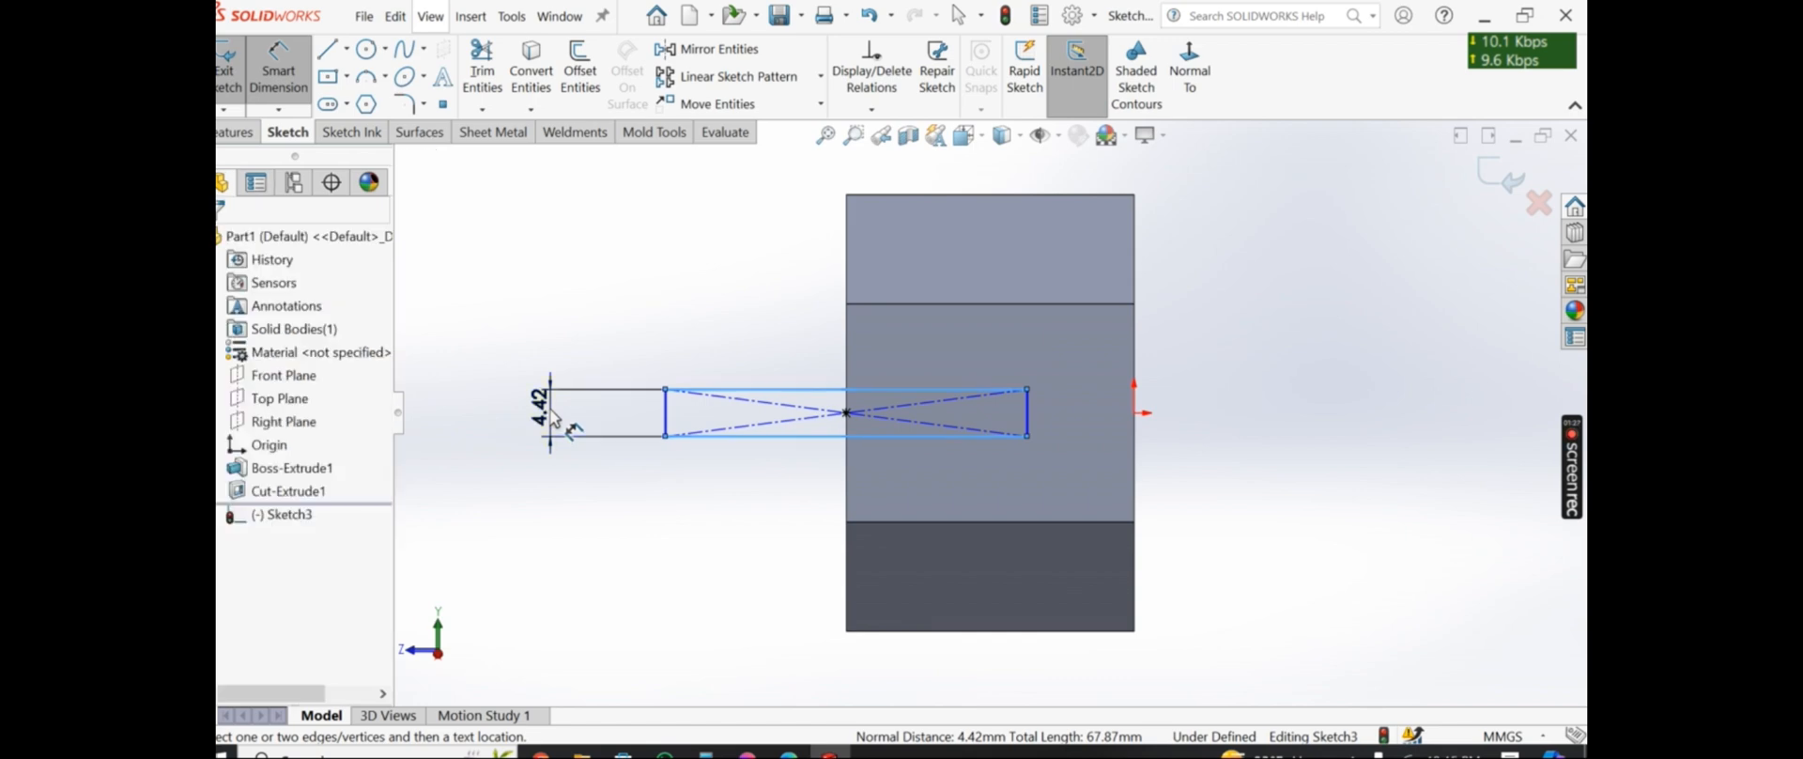
click(550, 410)
text(6)
key(Return)
click(801, 380)
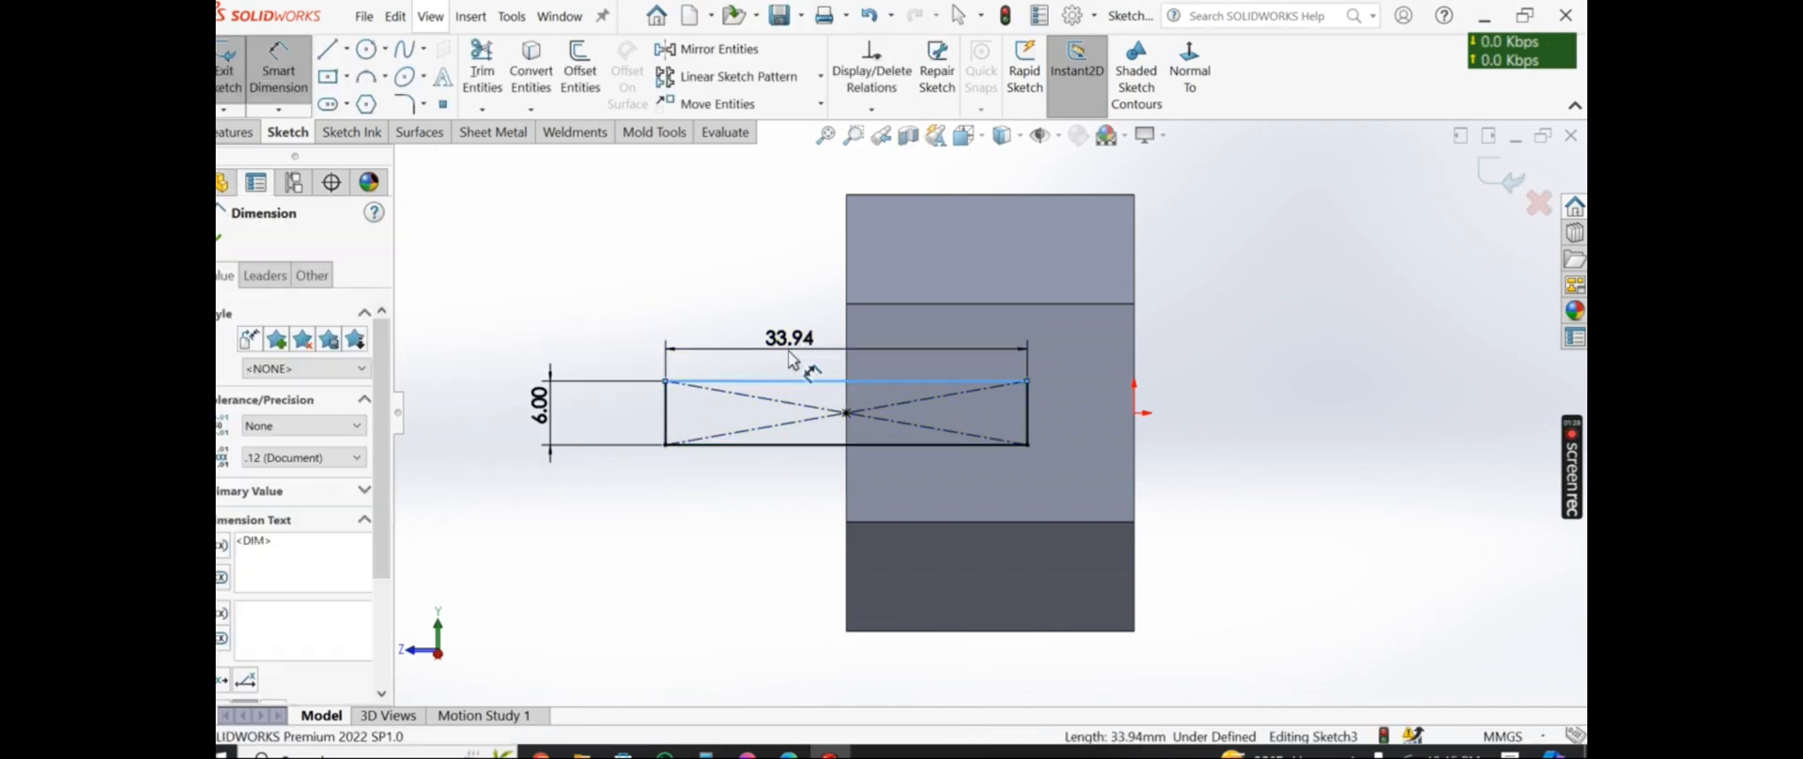
click(791, 349)
text(25)
key(Return)
key(Escape)
Cut the first slot rectangle through all of the hexagonal body
click(234, 131)
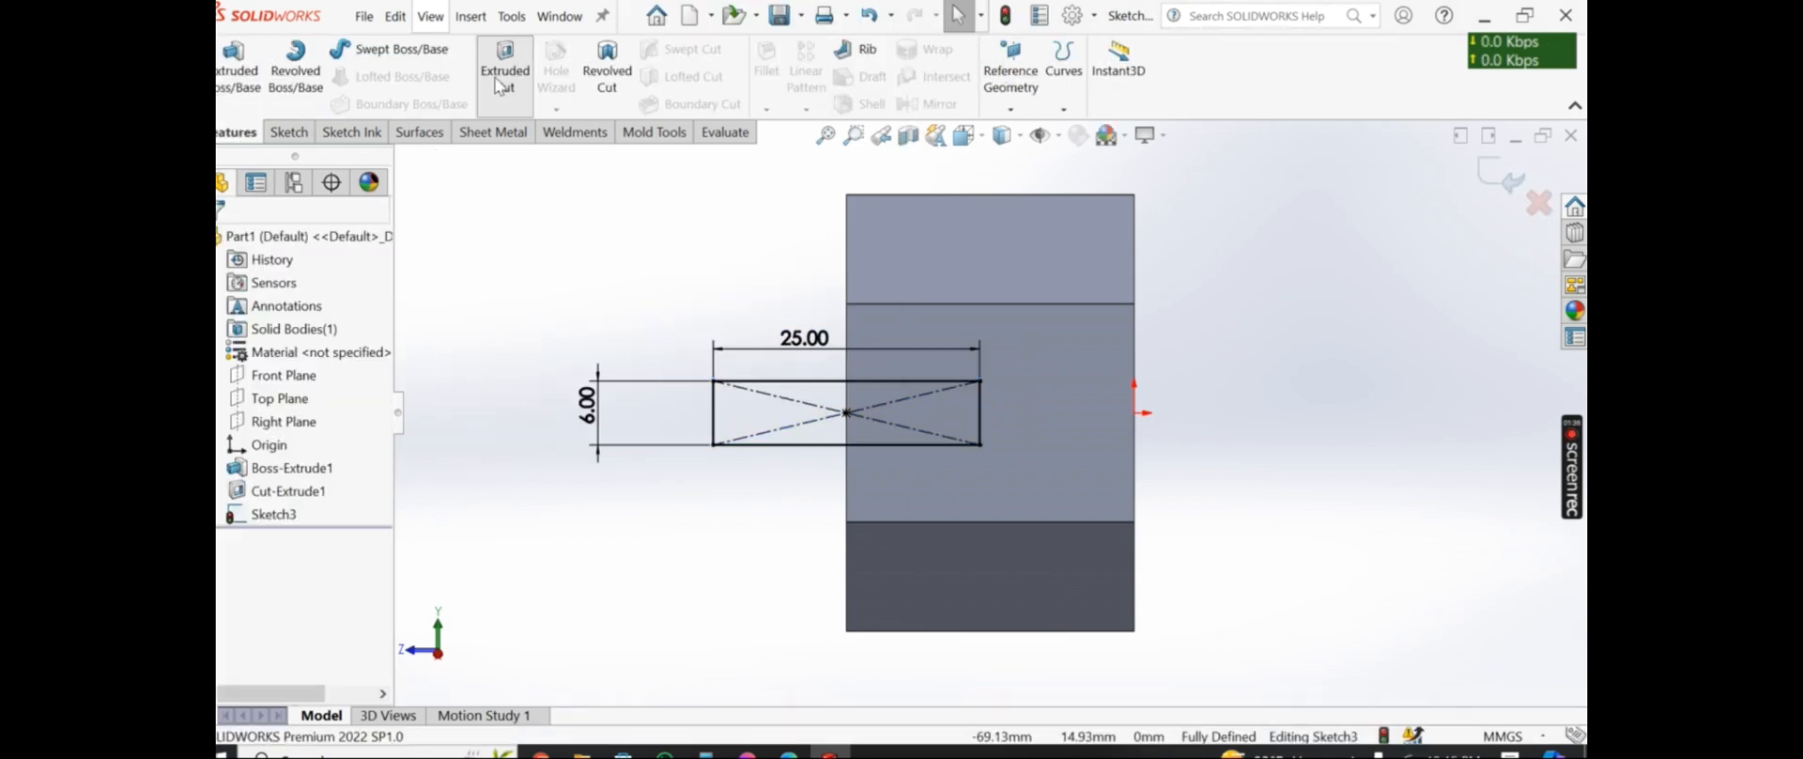
click(505, 70)
click(219, 241)
Sketch a centre rectangle about 6.5 by 17.3 mm on the adjacent unslotted side face, centred on the midpoint of its end edge
click(813, 370)
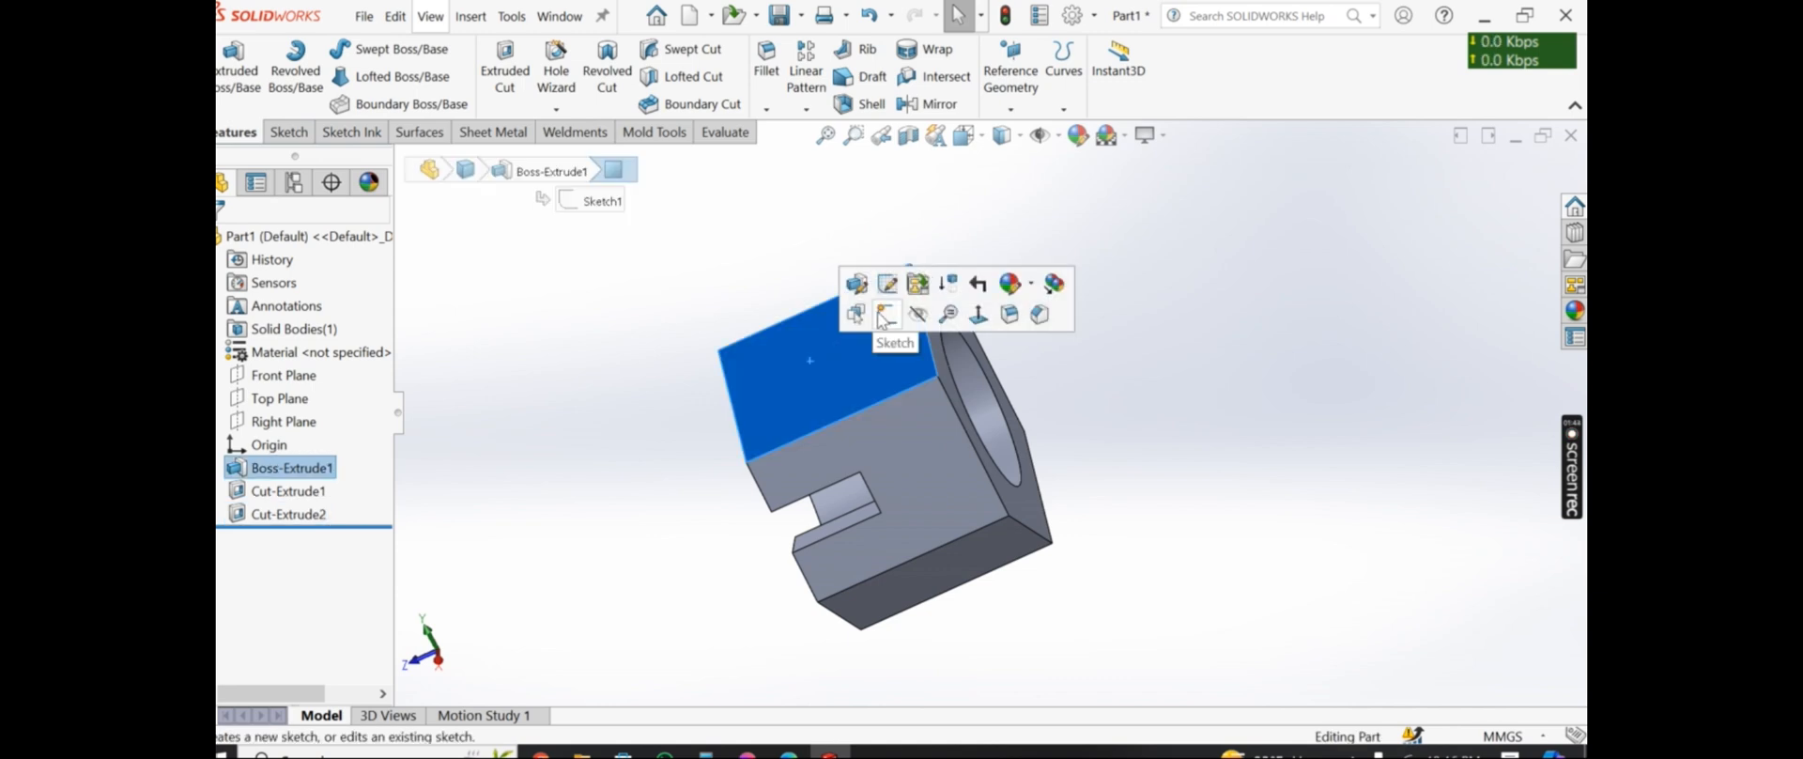
click(882, 314)
click(329, 77)
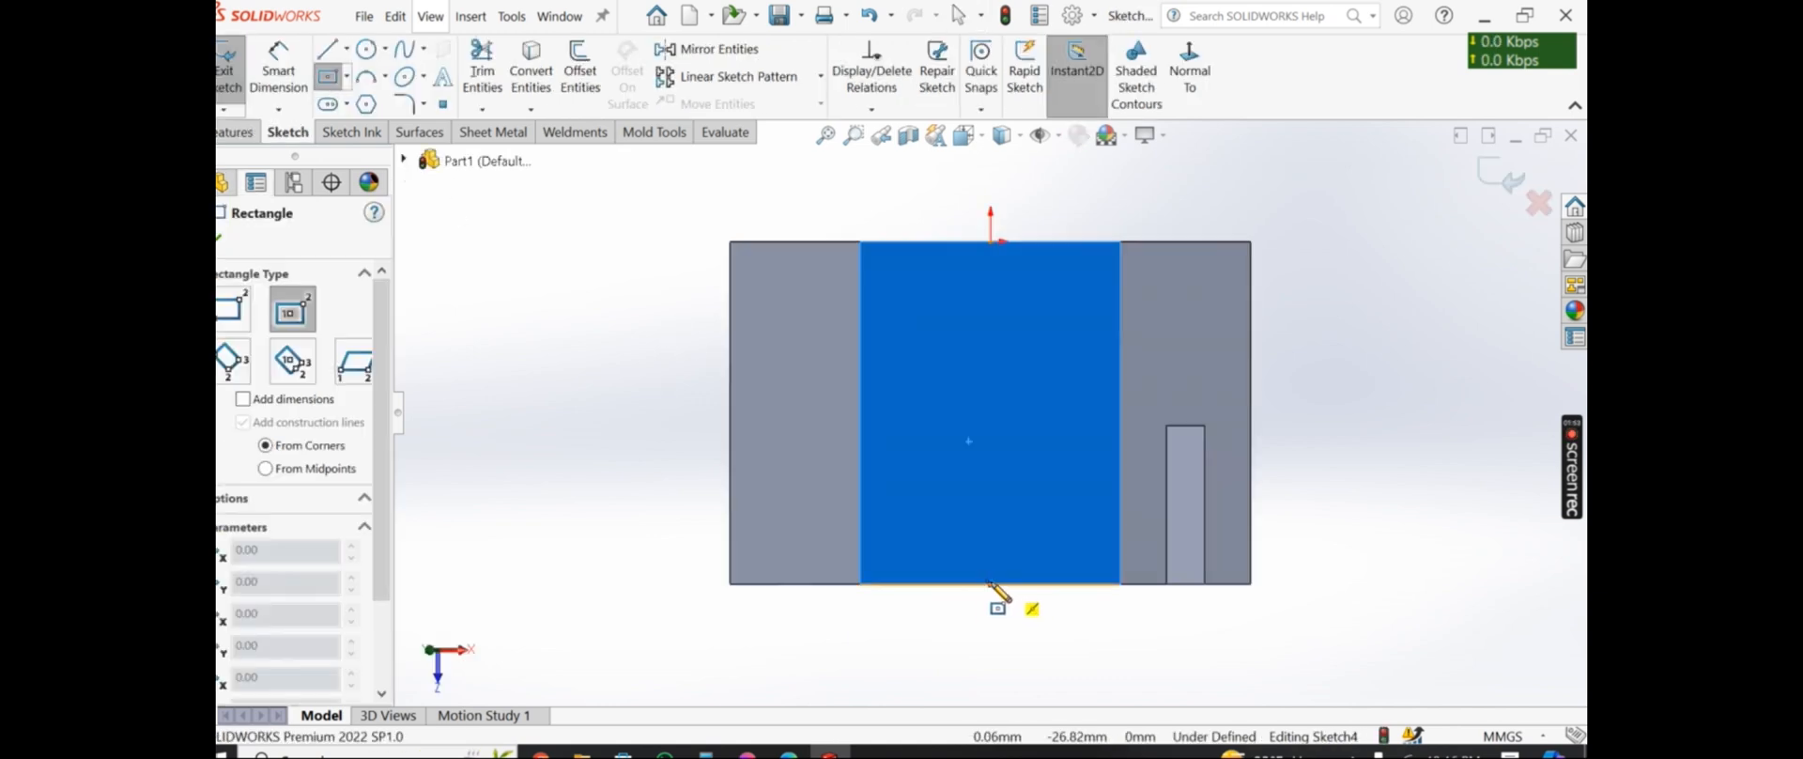
click(990, 583)
click(1031, 693)
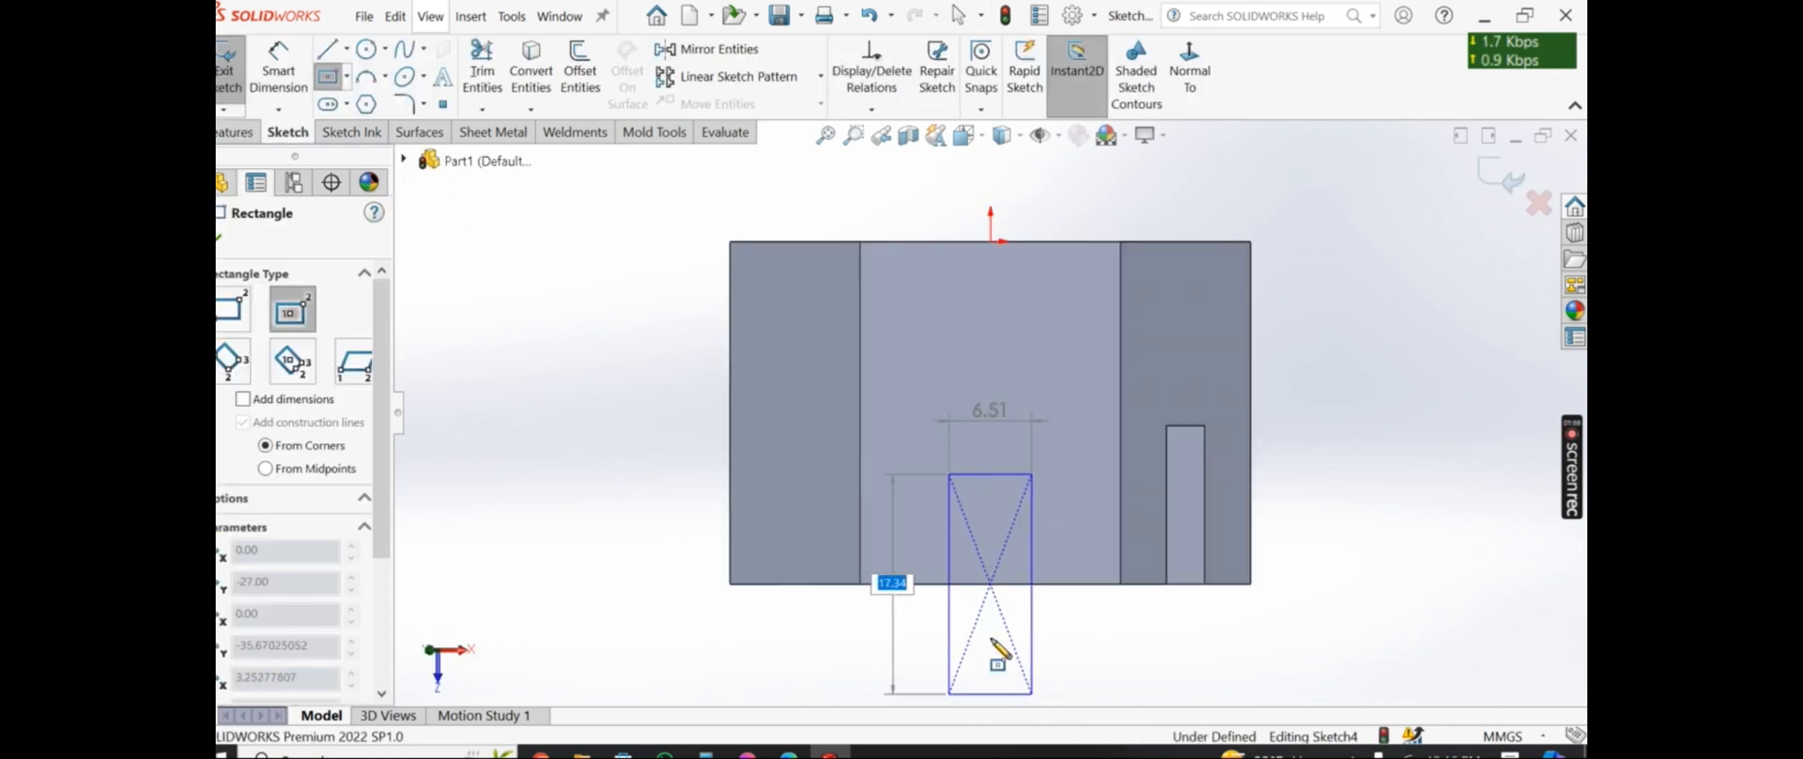
Set the second slot rectangle's width to 6 mm and its length to 25 mm
right_drag(991, 640, 1003, 475)
click(1003, 476)
click(996, 387)
key(Return)
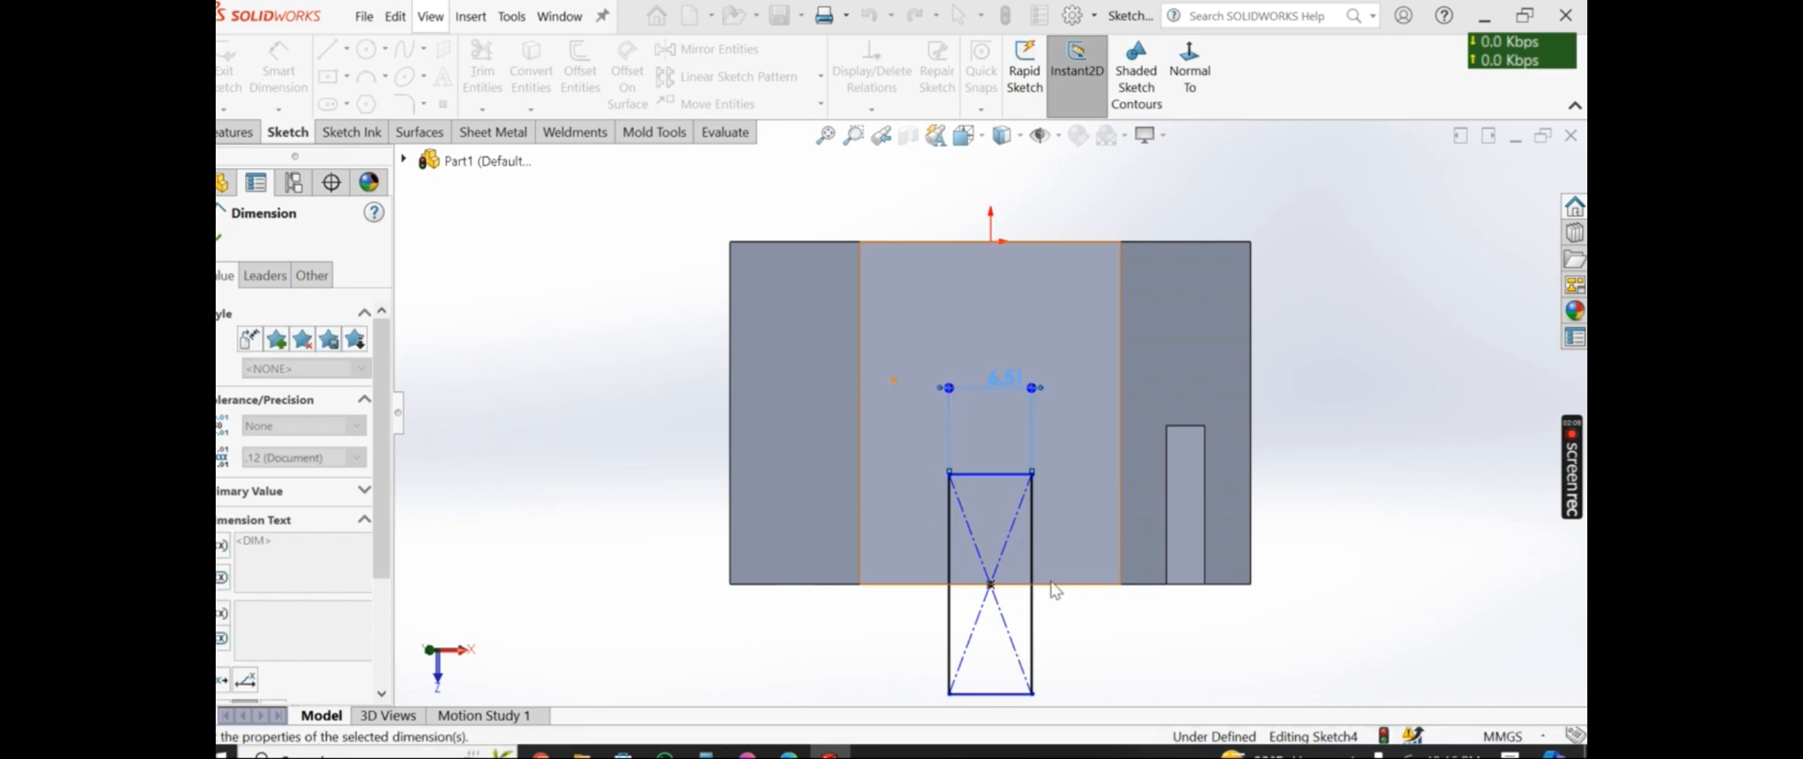
scroll(990, 413, up, 5)
scroll(1016, 557, down, 2)
click(1001, 484)
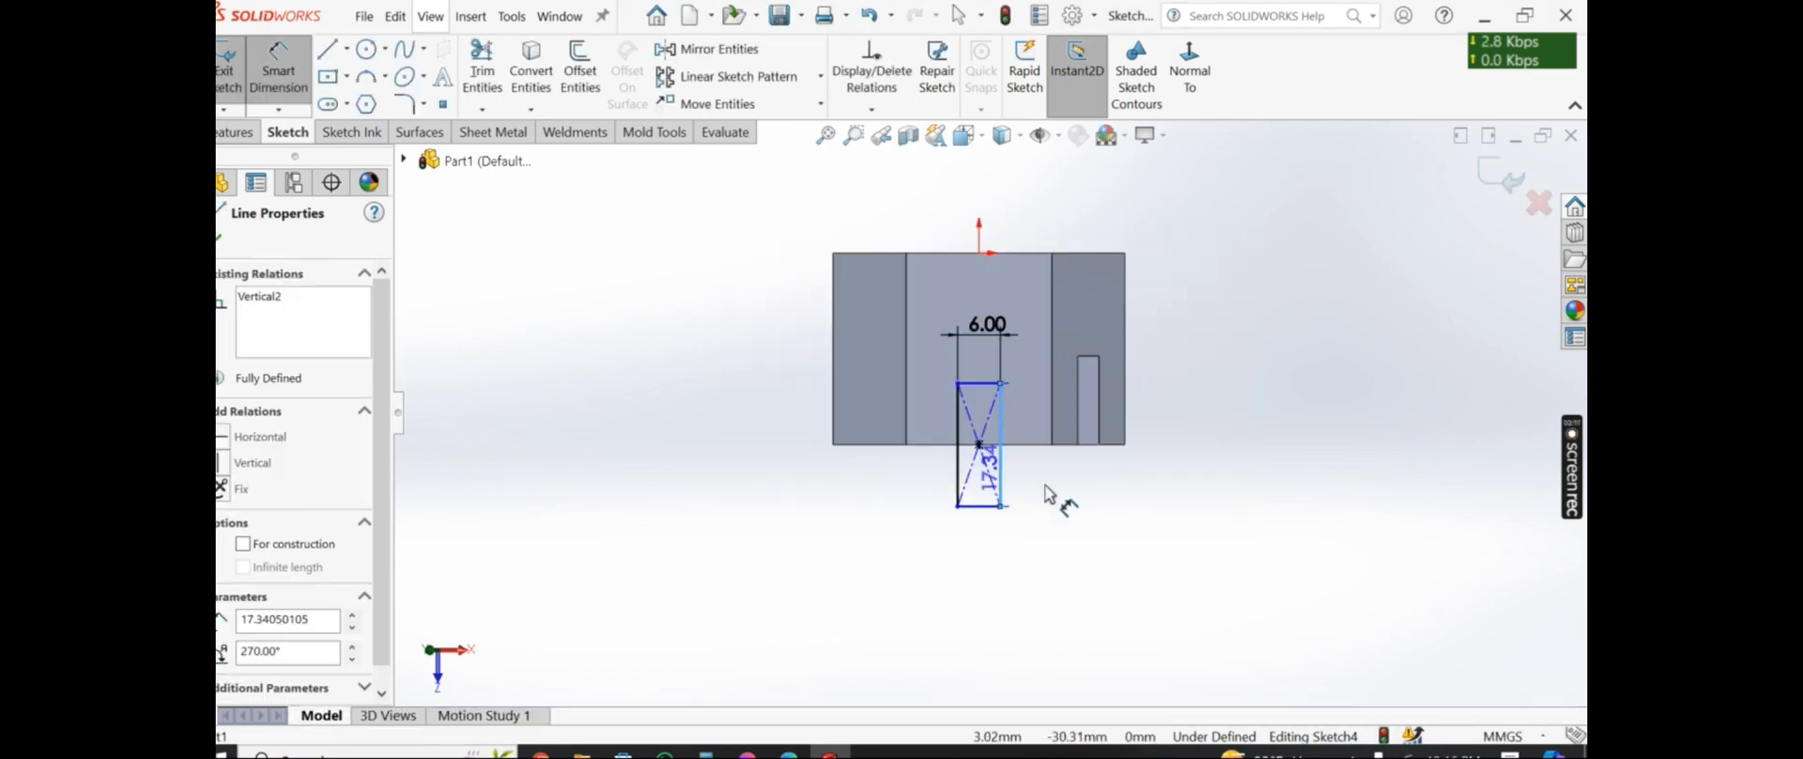
click(1042, 490)
text(10)
click(951, 448)
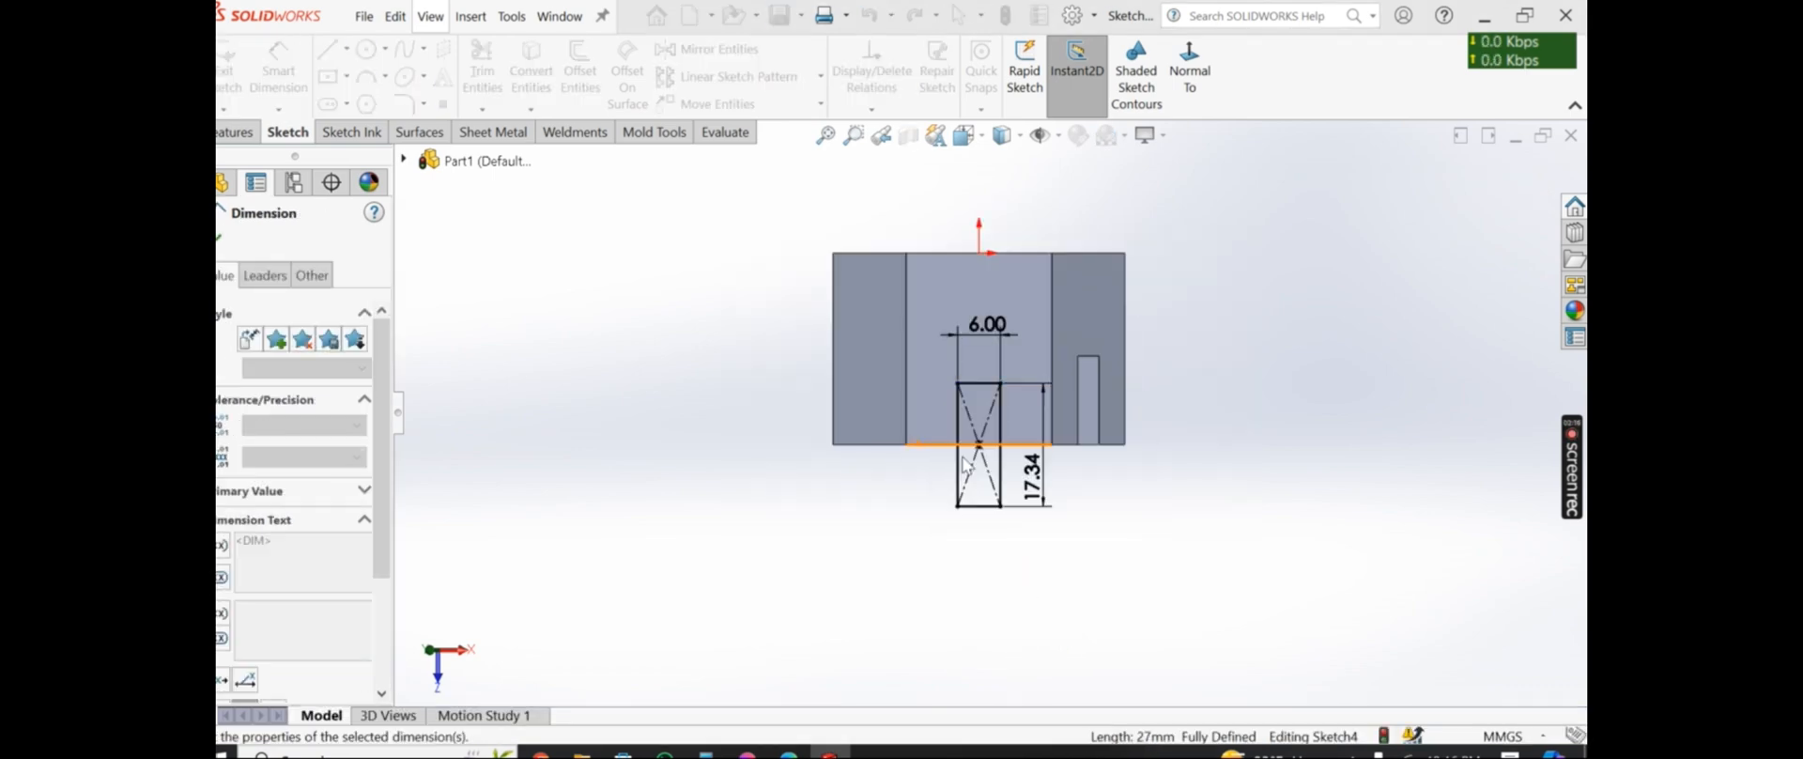
Extrude-cut the second slot rectangle with the Through All end condition
click(237, 131)
click(505, 71)
click(222, 239)
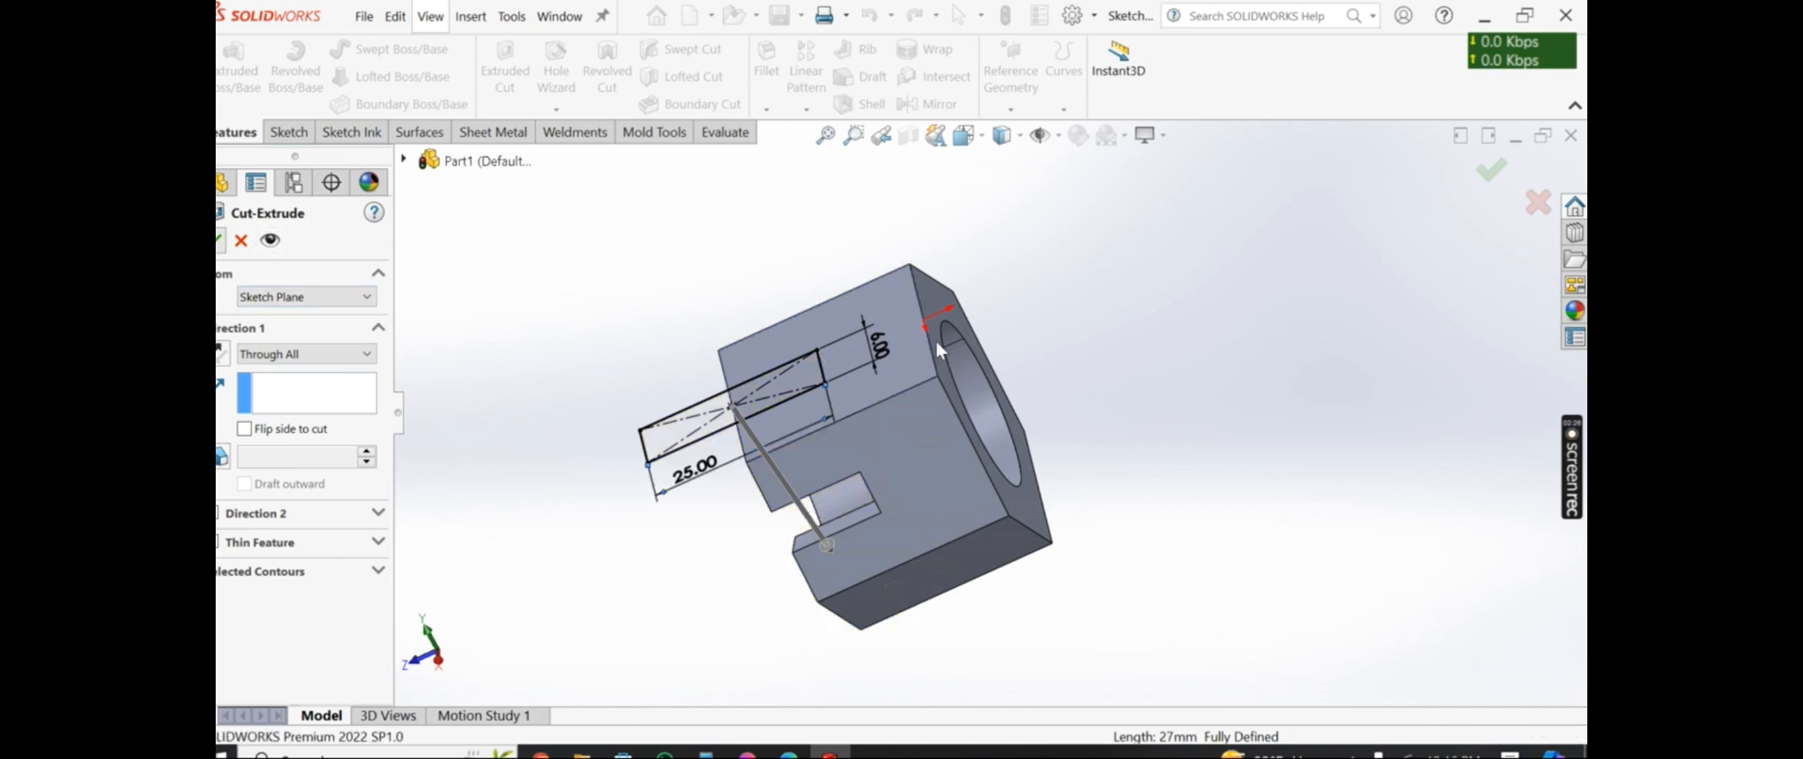
Sketch a centre rectangle about 23 mm long on the remaining unslotted side face, centred on the midpoint of its end edge
click(807, 376)
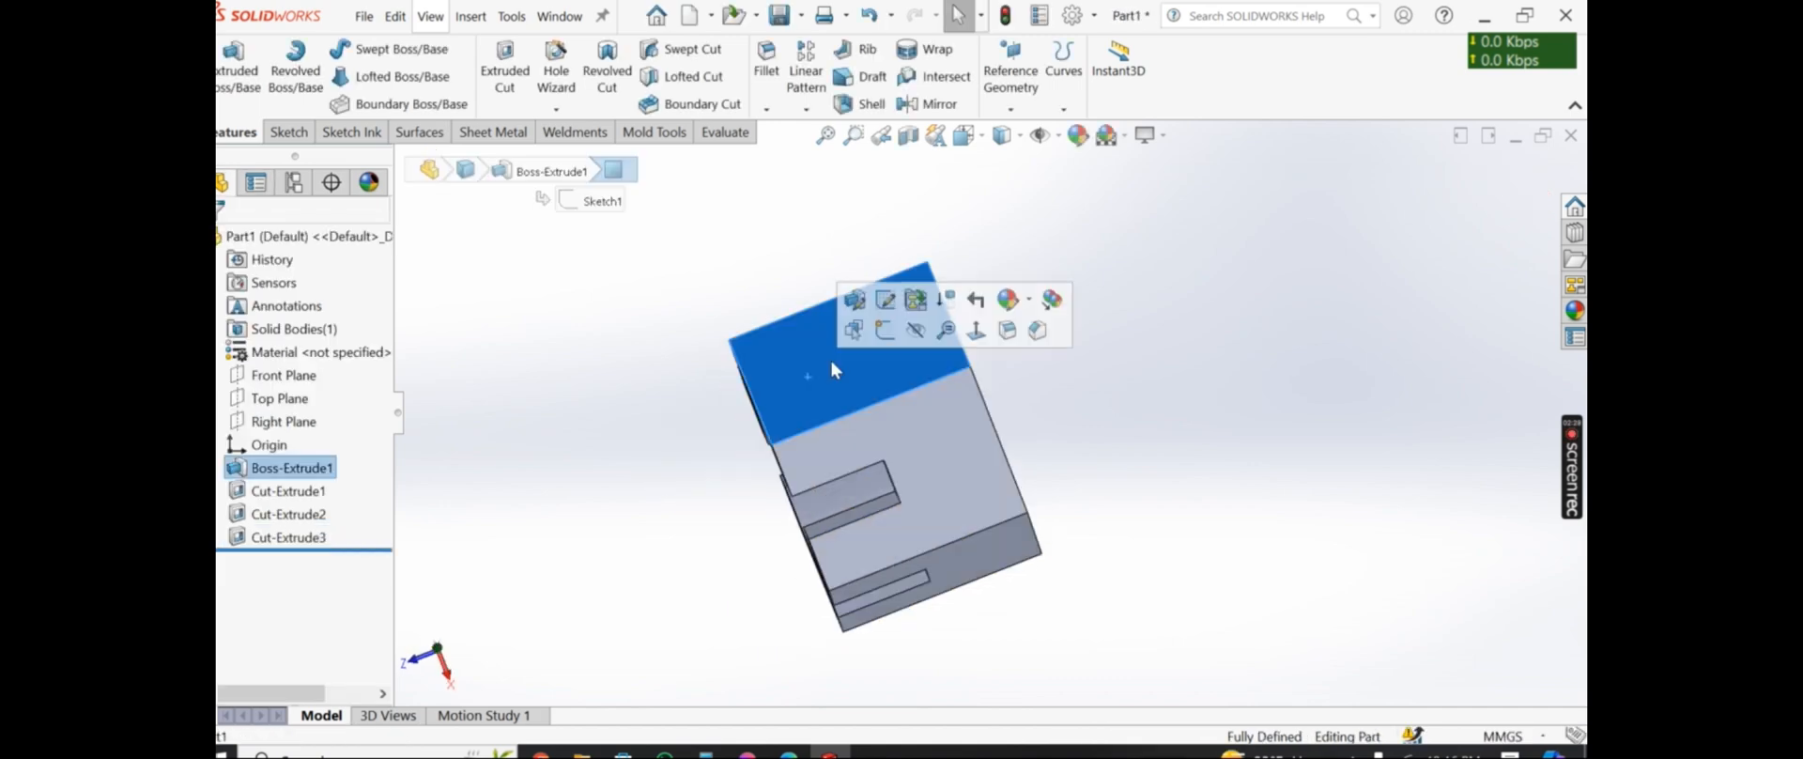
click(885, 330)
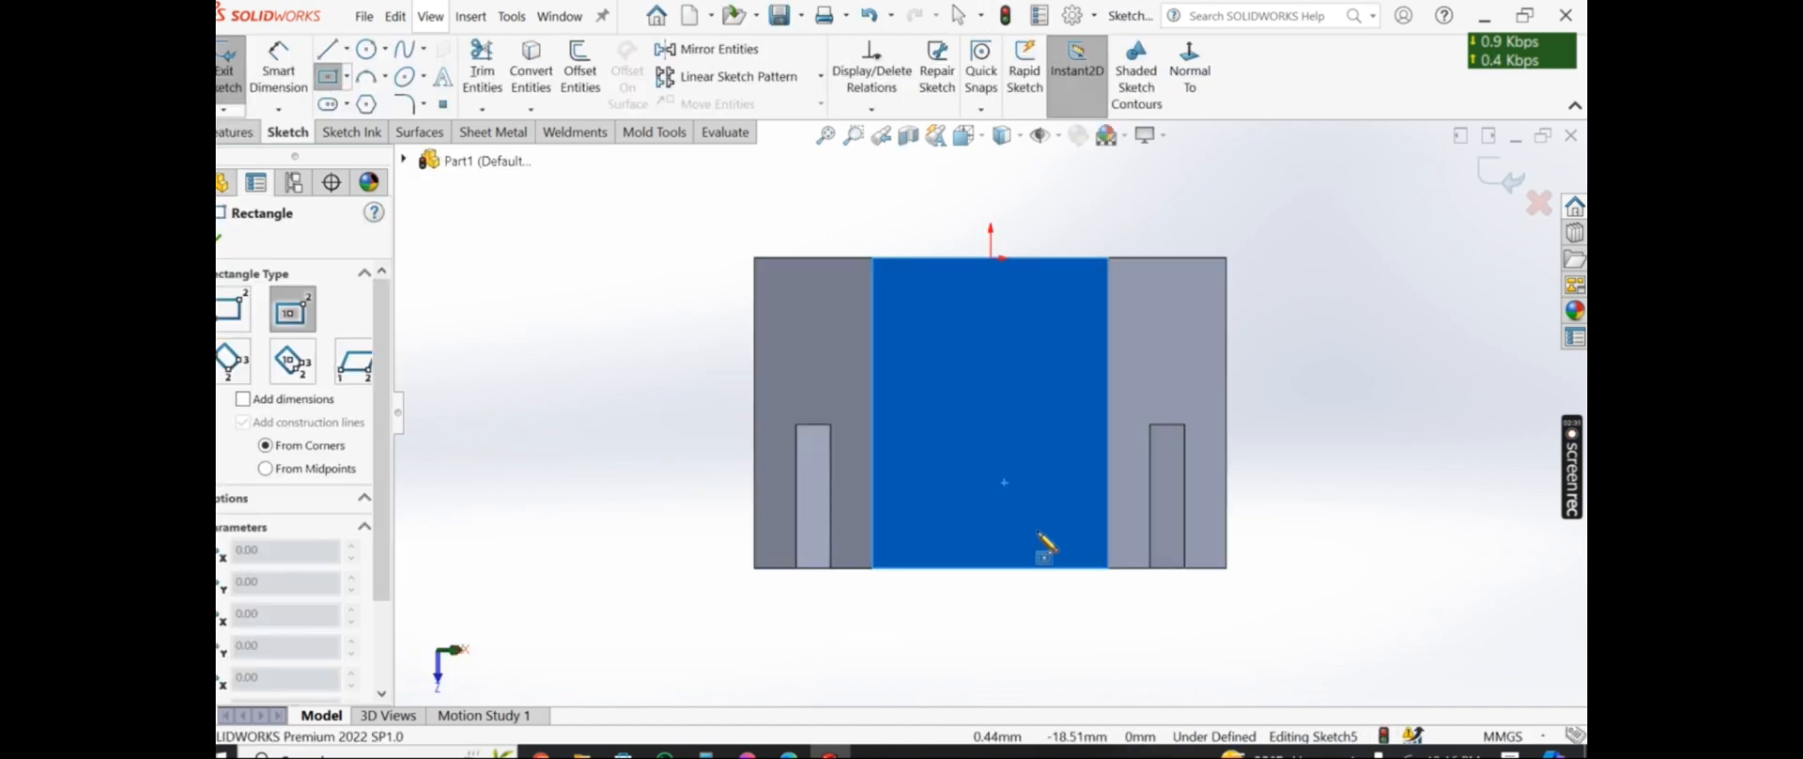
click(992, 570)
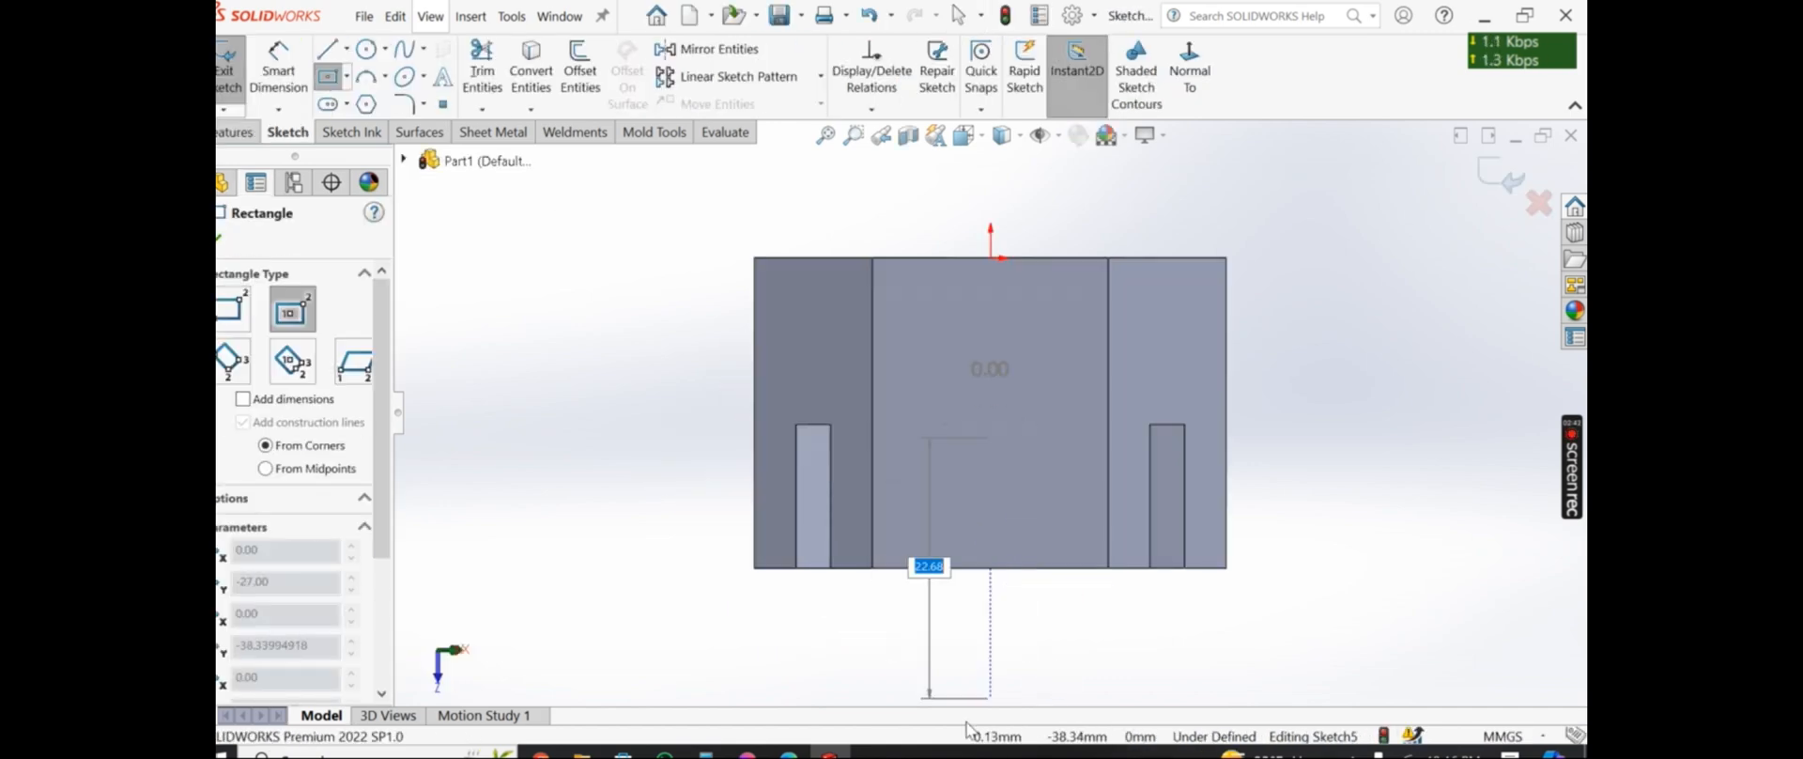
click(1013, 699)
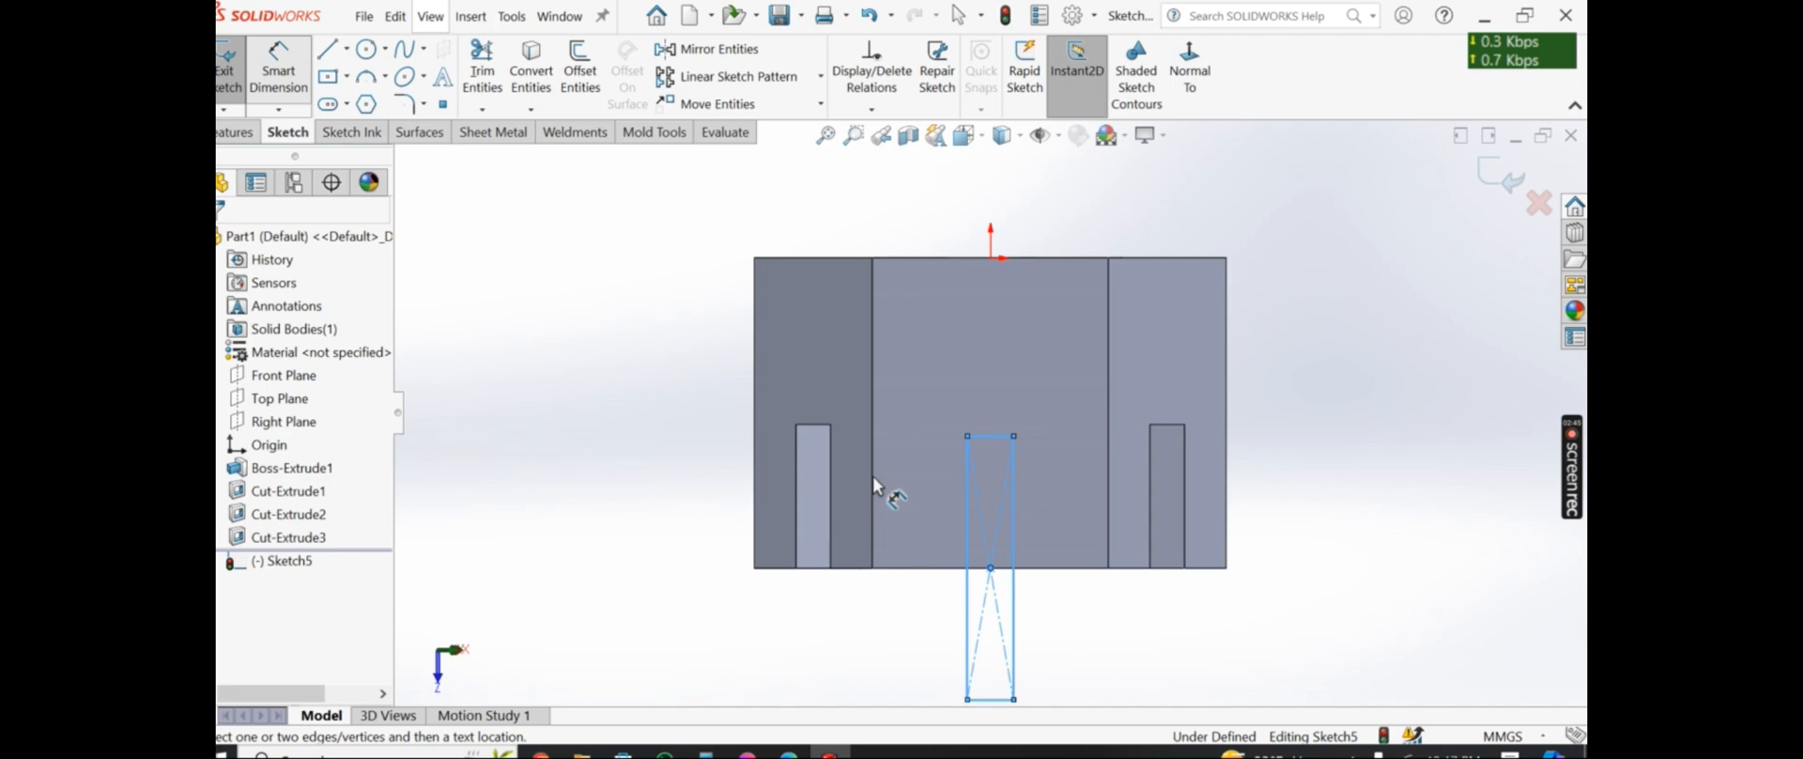
Dimension the third slot rectangle to 6 mm wide and 25 mm long
click(987, 436)
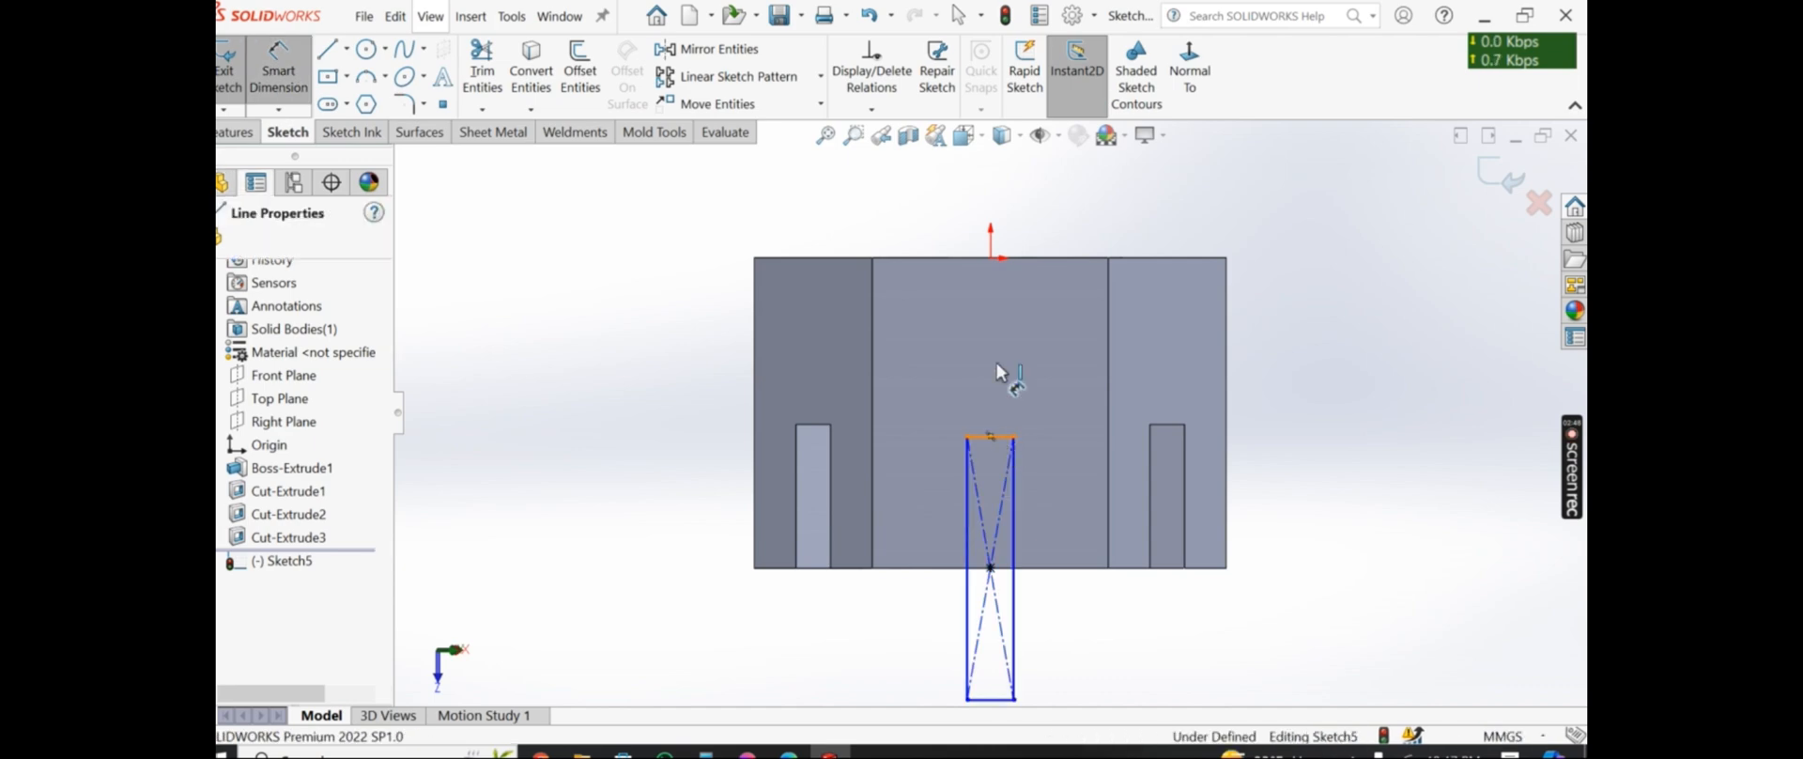
click(998, 372)
text(6)
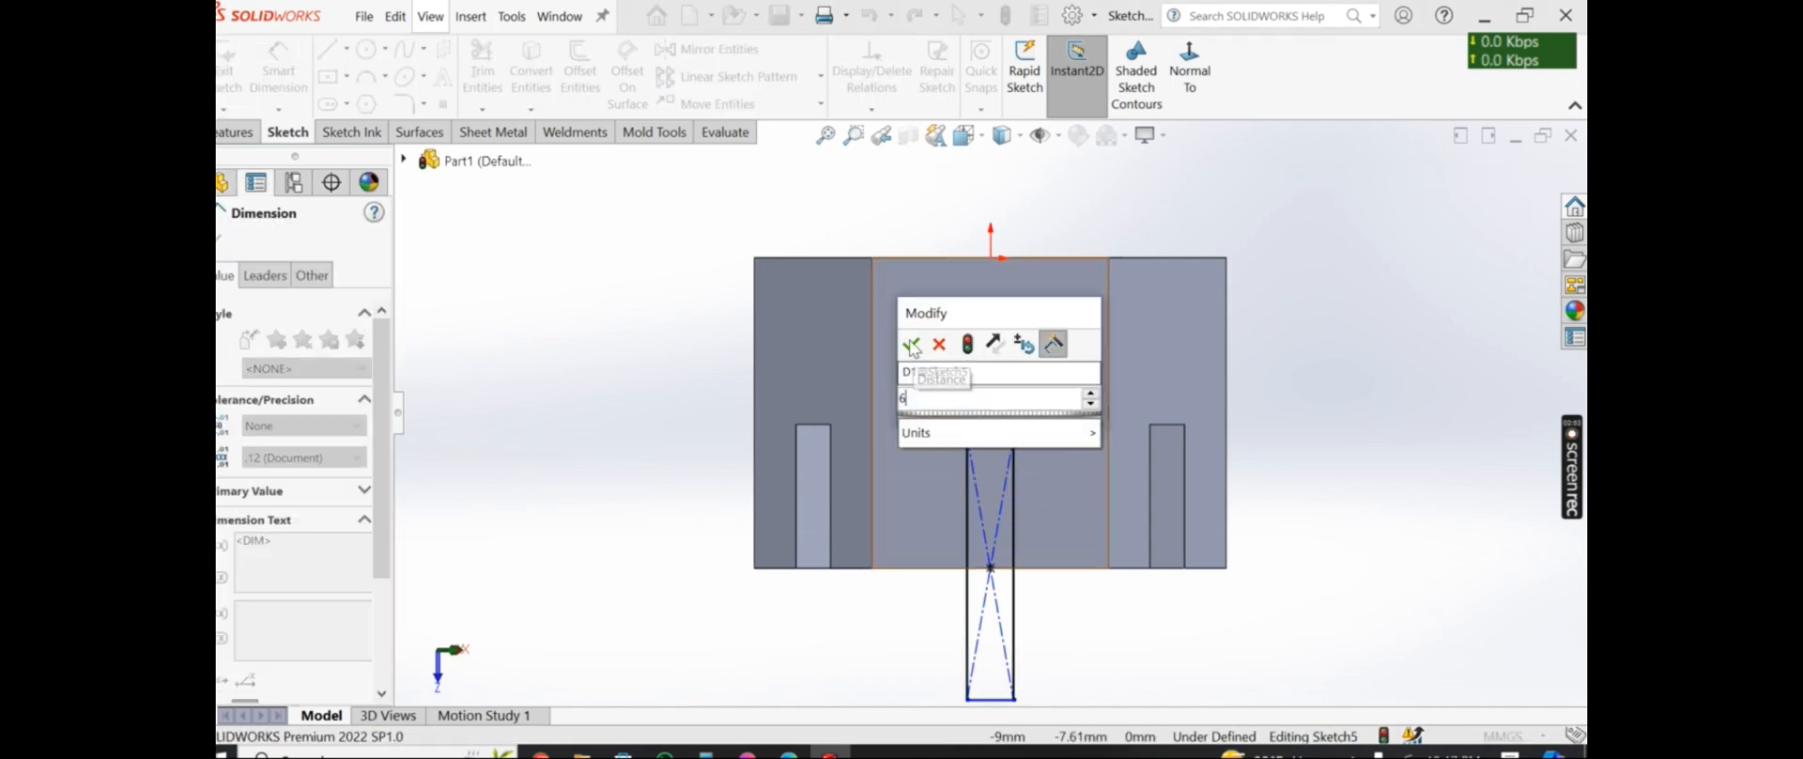
click(912, 345)
click(954, 601)
click(771, 573)
text(25)
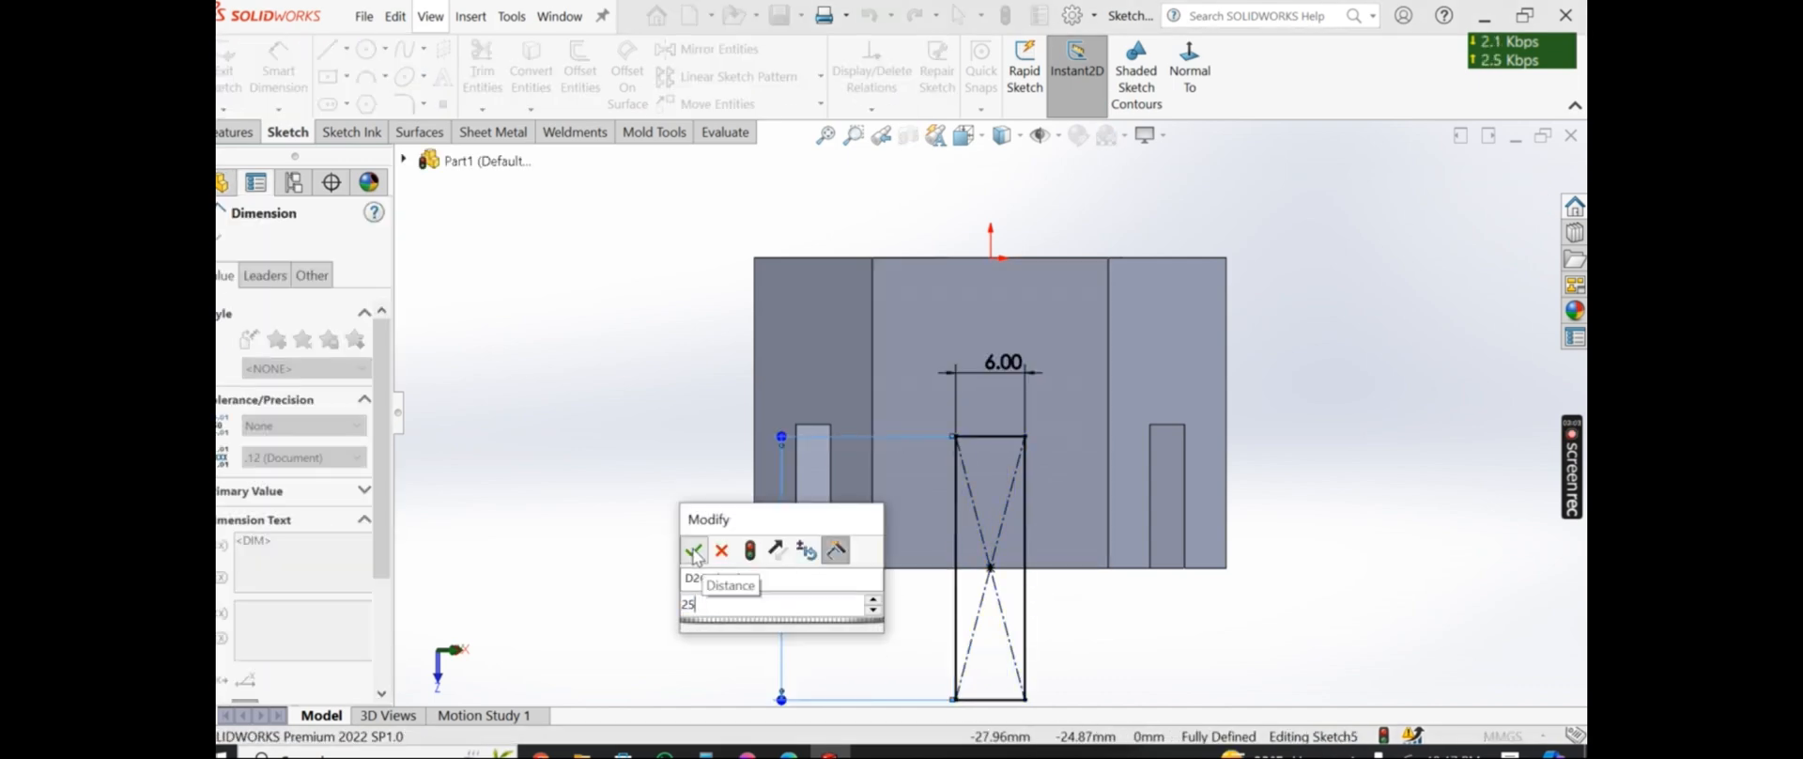
click(694, 552)
key(Escape)
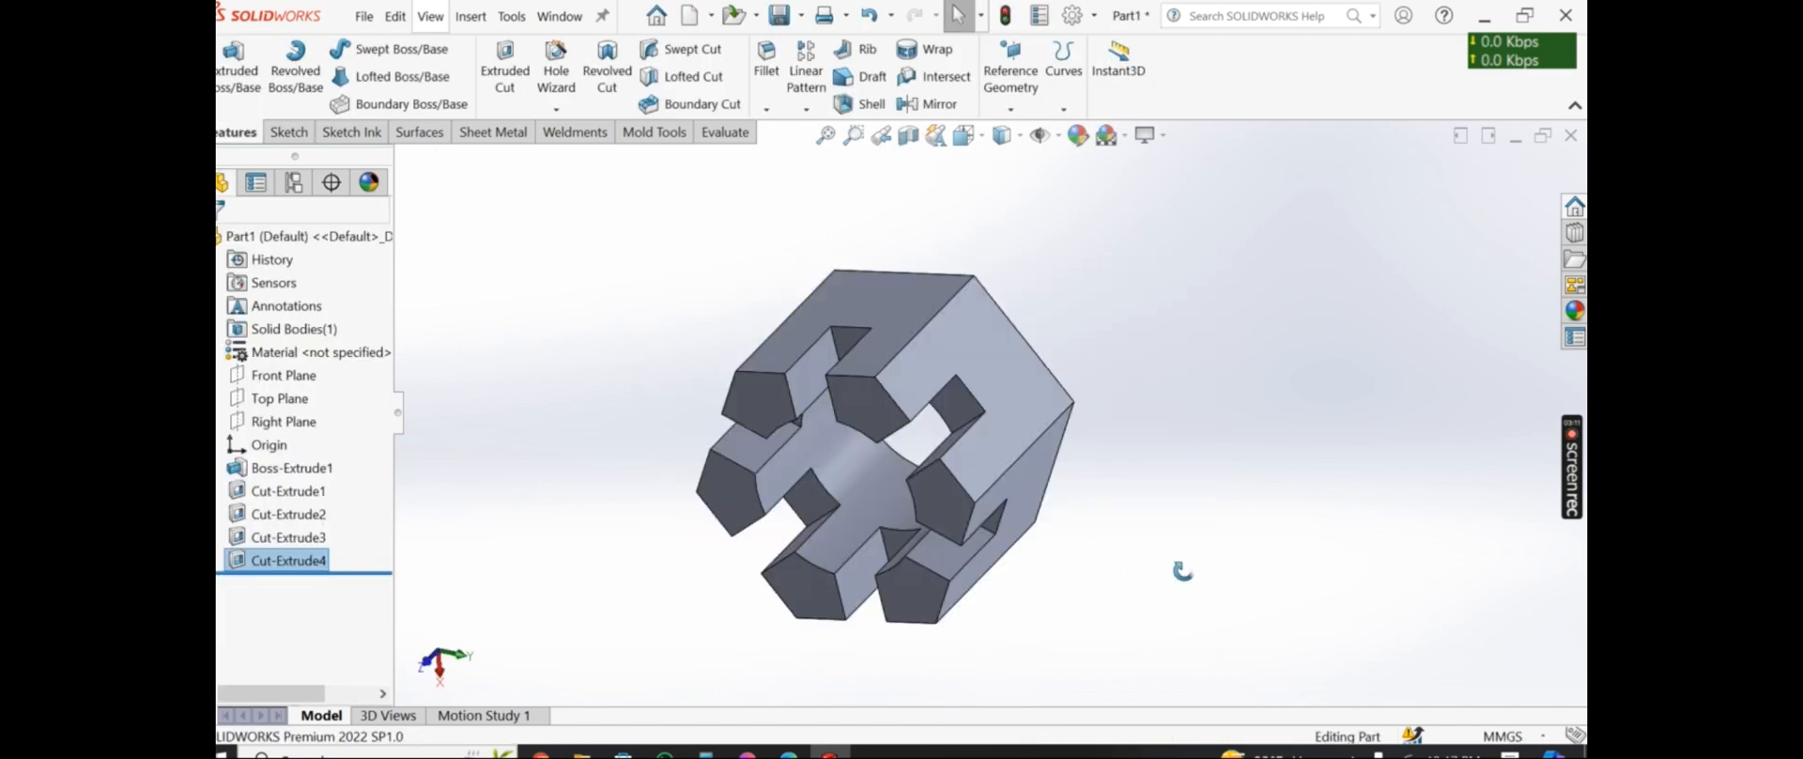
Cut an M22x2.5 Metric Tap thread with 9.75 revolutions into the bore, starting from the circular edge on the unslotted end
middle_drag(1183, 570, 939, 526)
click(556, 109)
click(601, 182)
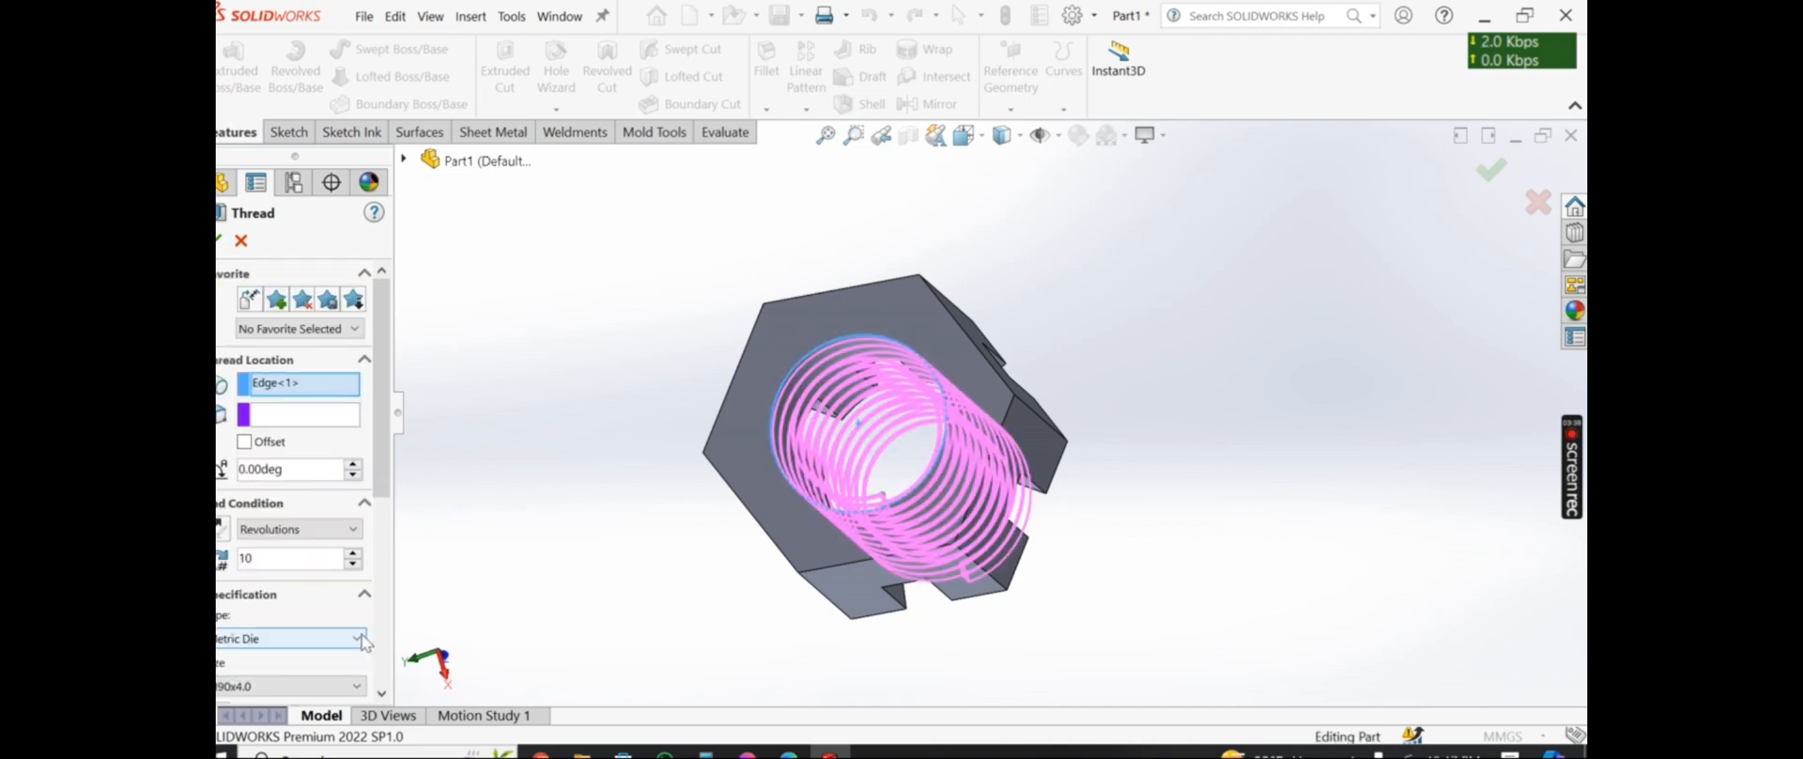
click(358, 640)
click(302, 710)
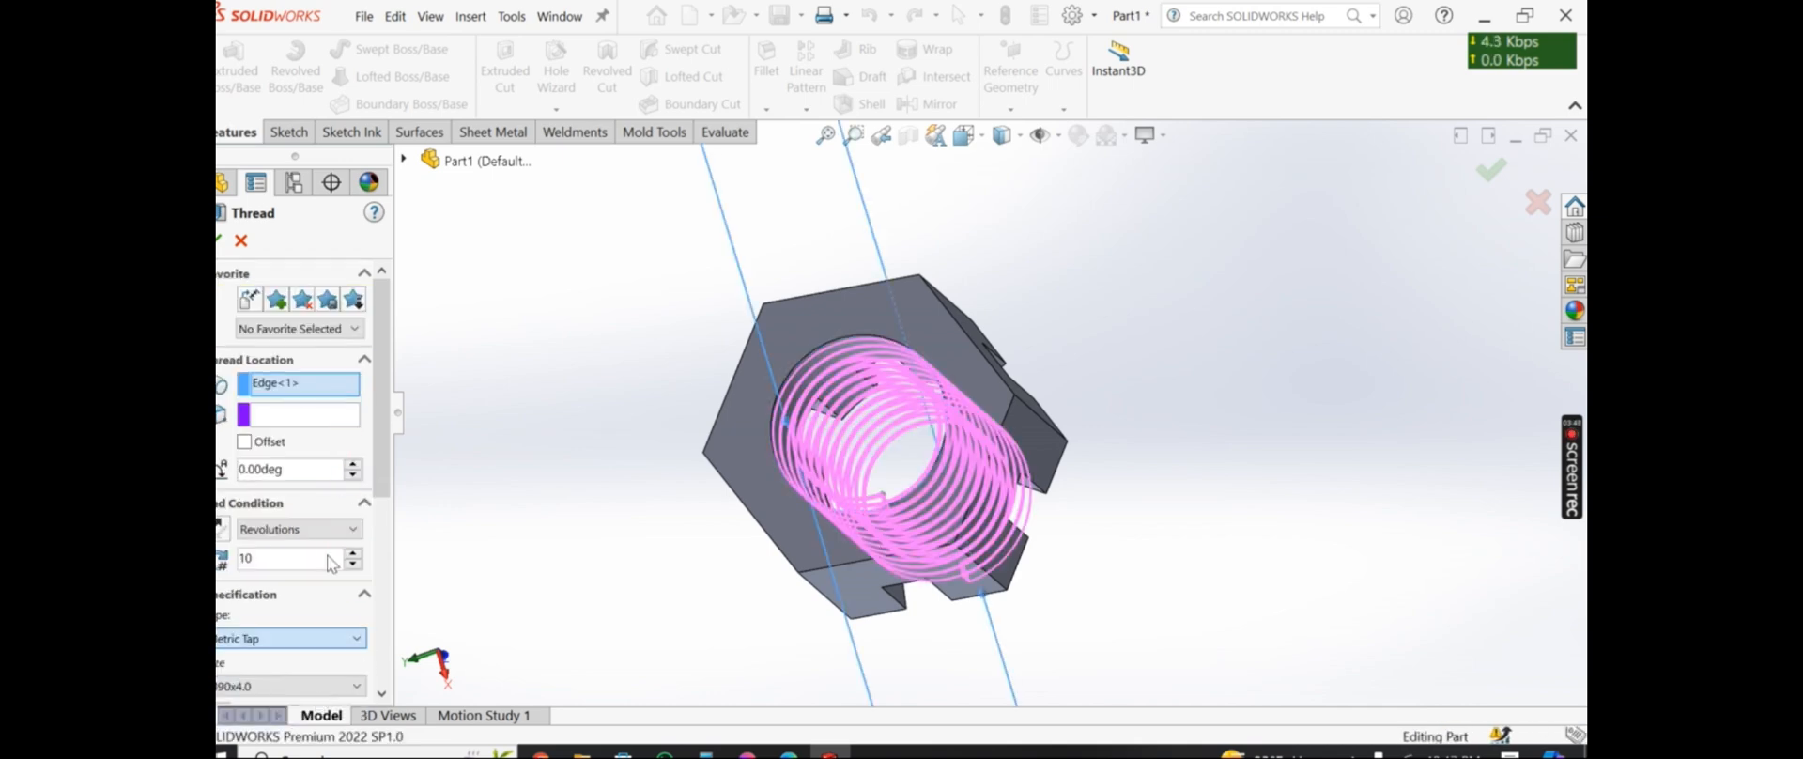
click(310, 685)
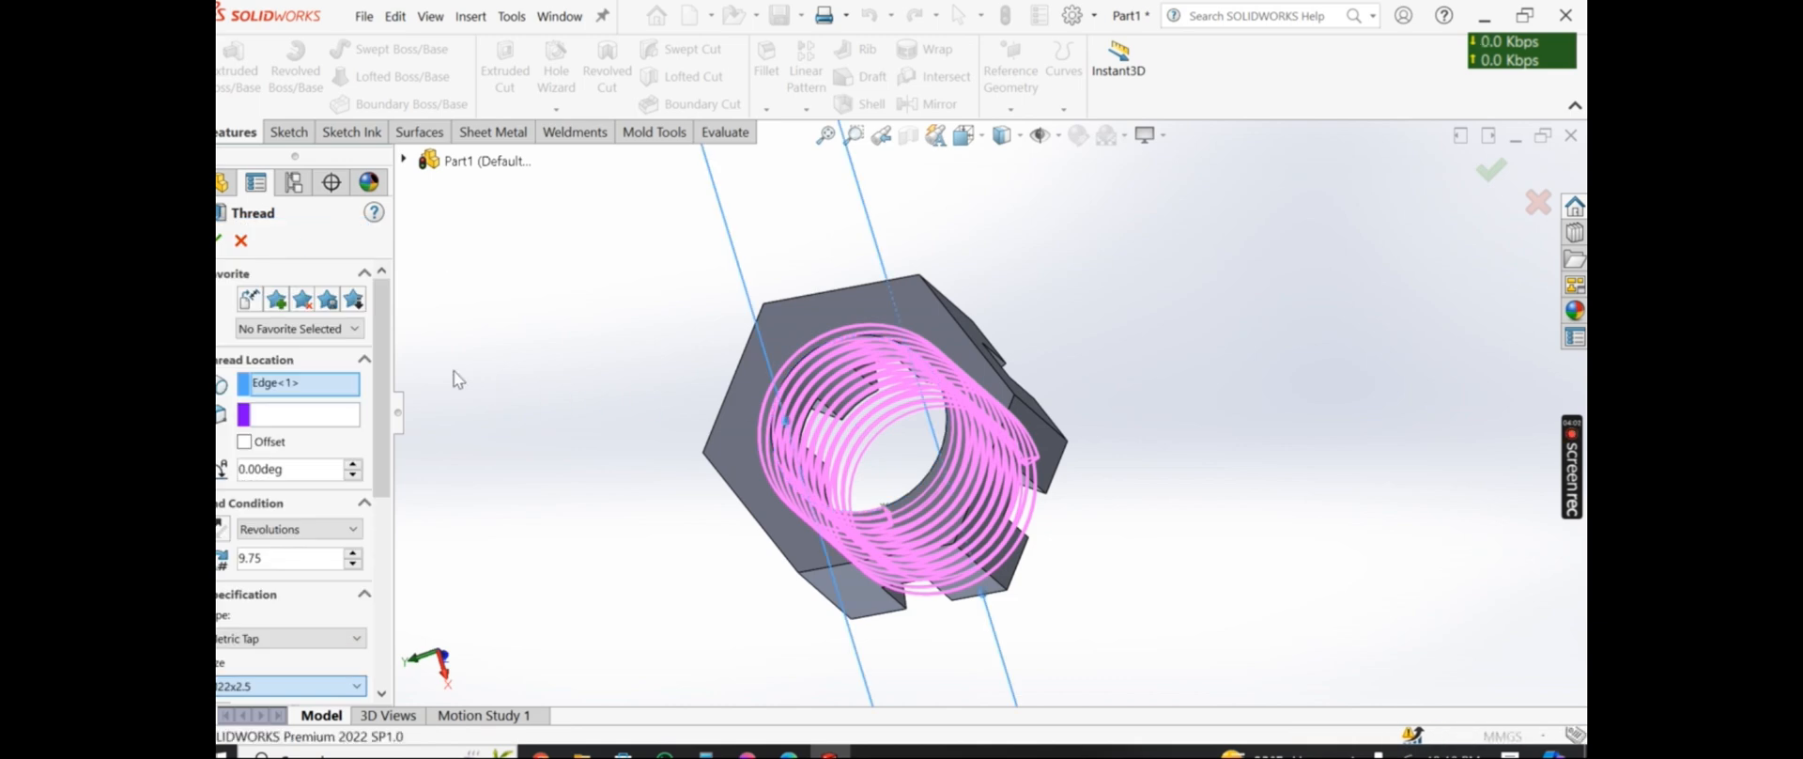
key(Return)
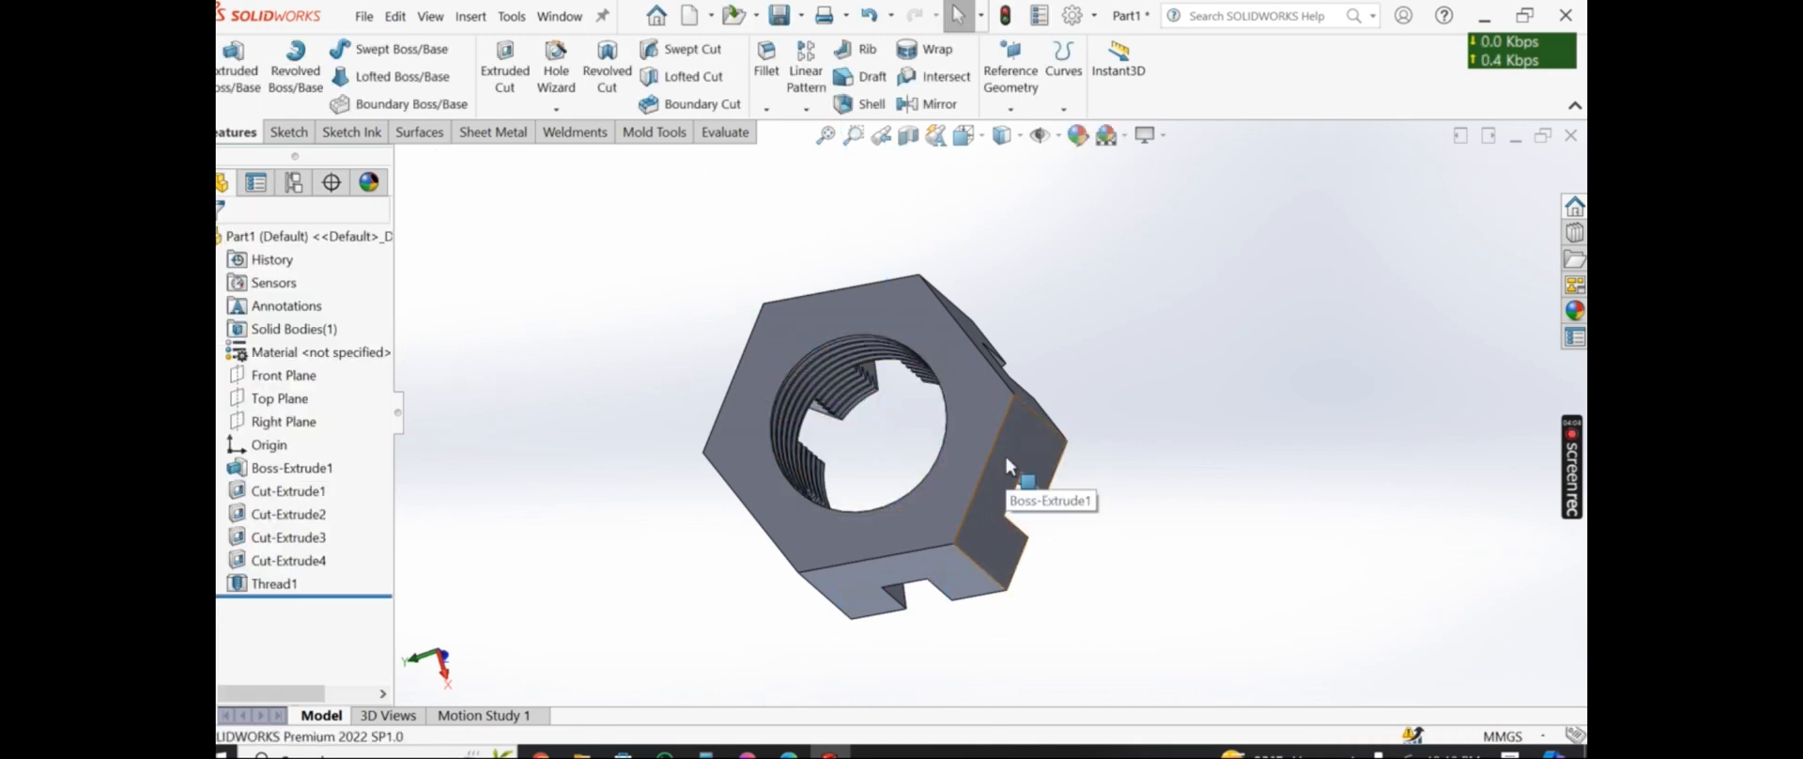
Reopen the bore thread's definition, review its specification settings and rebuild it
click(274, 583)
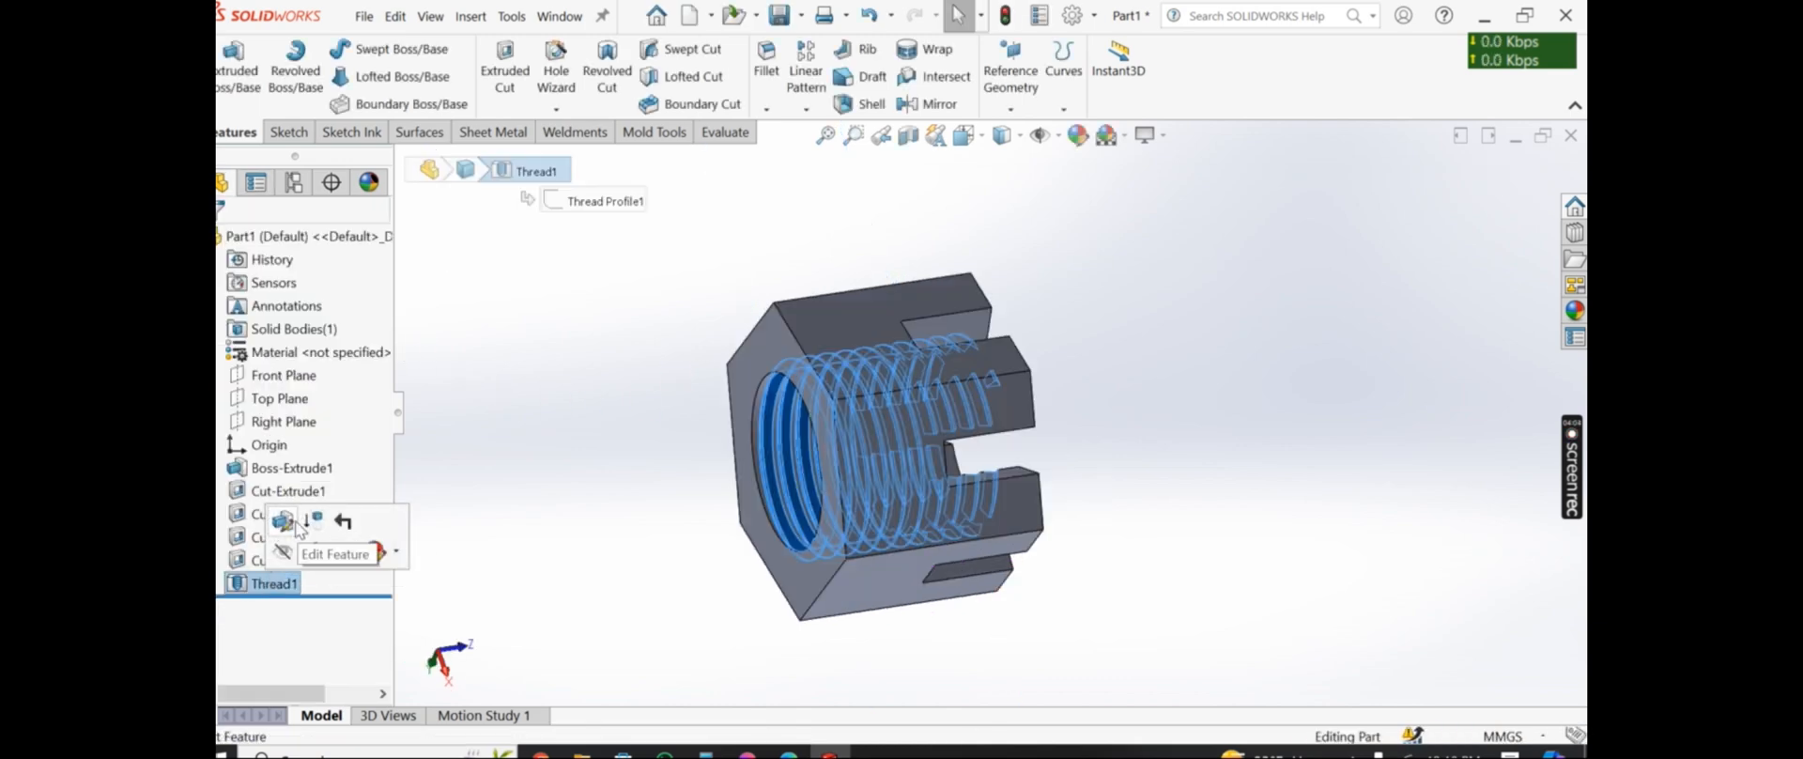
click(286, 524)
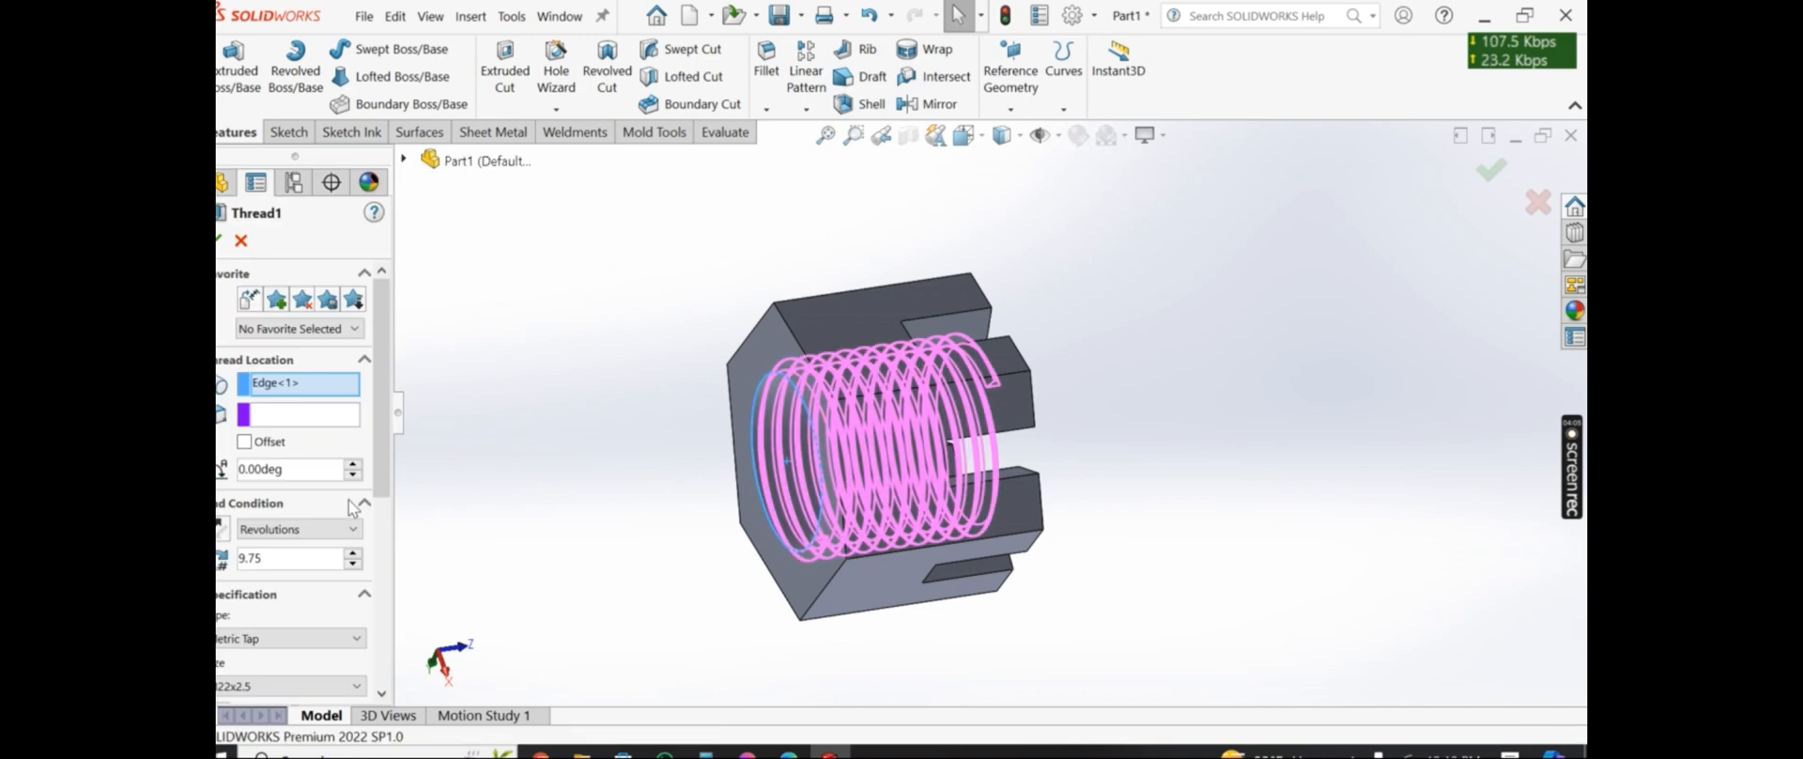
scroll(348, 500, down, 3)
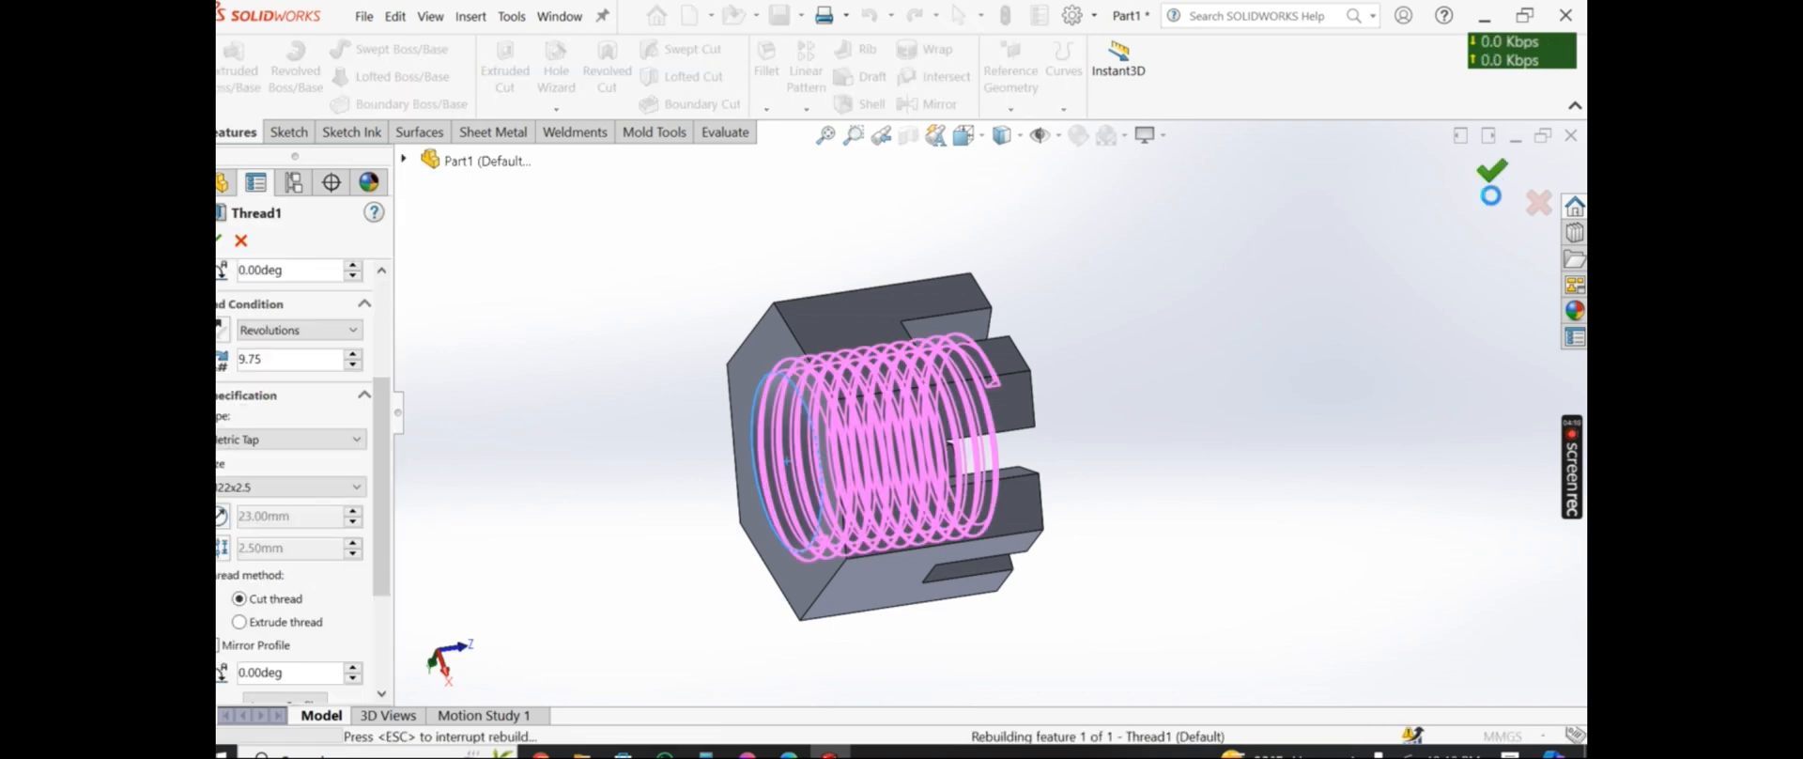
Select the entire slotted nut and pick an appearance from the Metal category for it
mouse_move(1305, 442)
middle_down()
mouse_move(1081, 458)
mouse_move(1315, 441)
middle_up()
mouse_move(646, 226)
mouse_down()
mouse_move(1128, 232)
mouse_move(951, 315)
mouse_up()
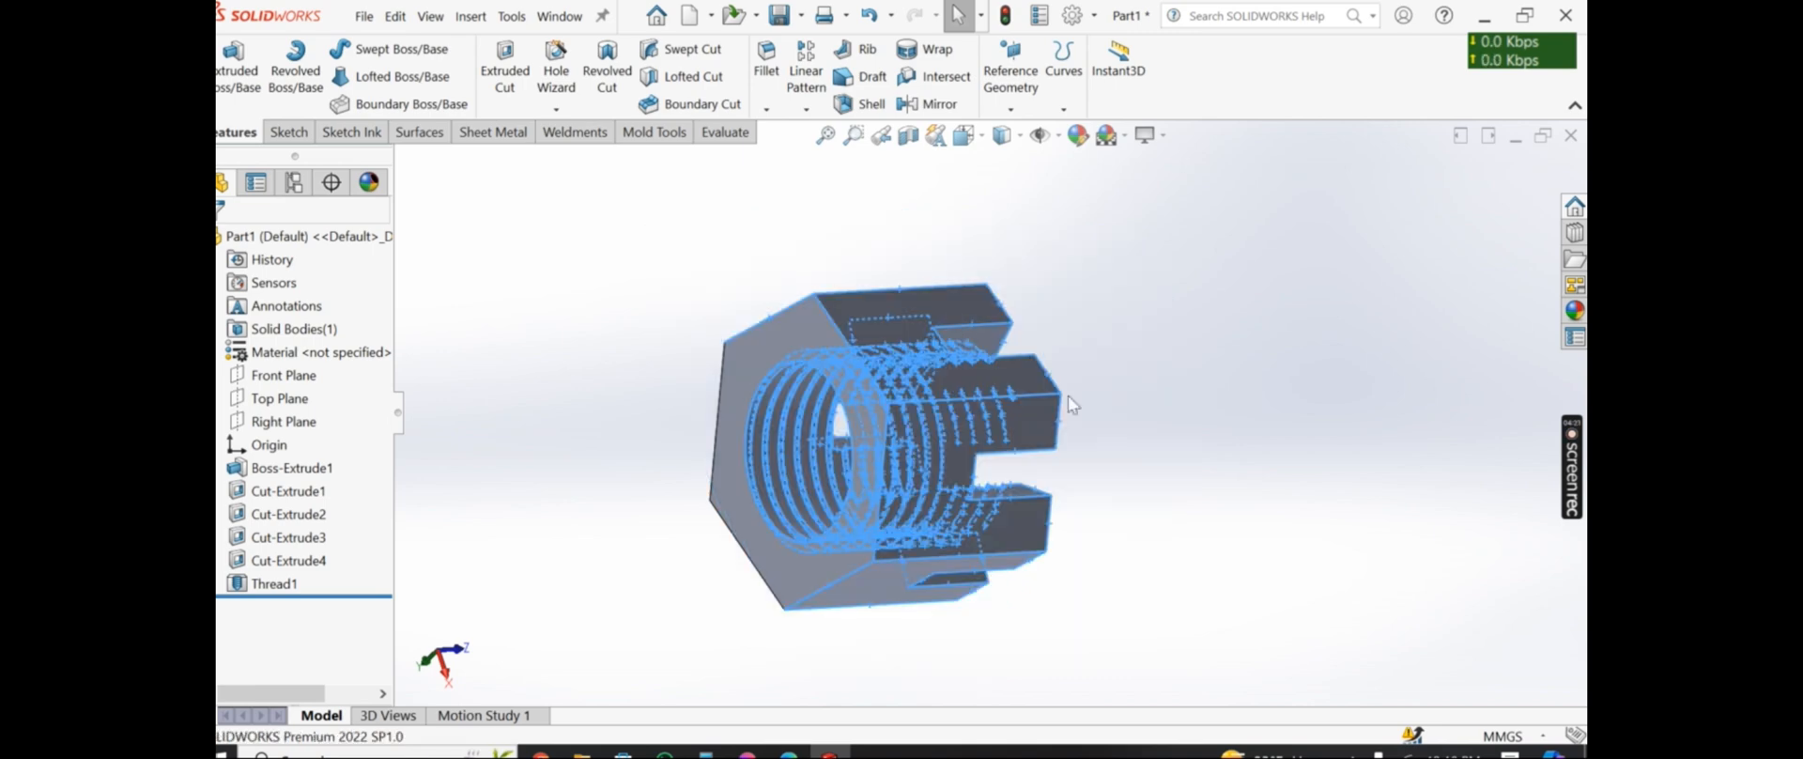
double_click(1470, 197)
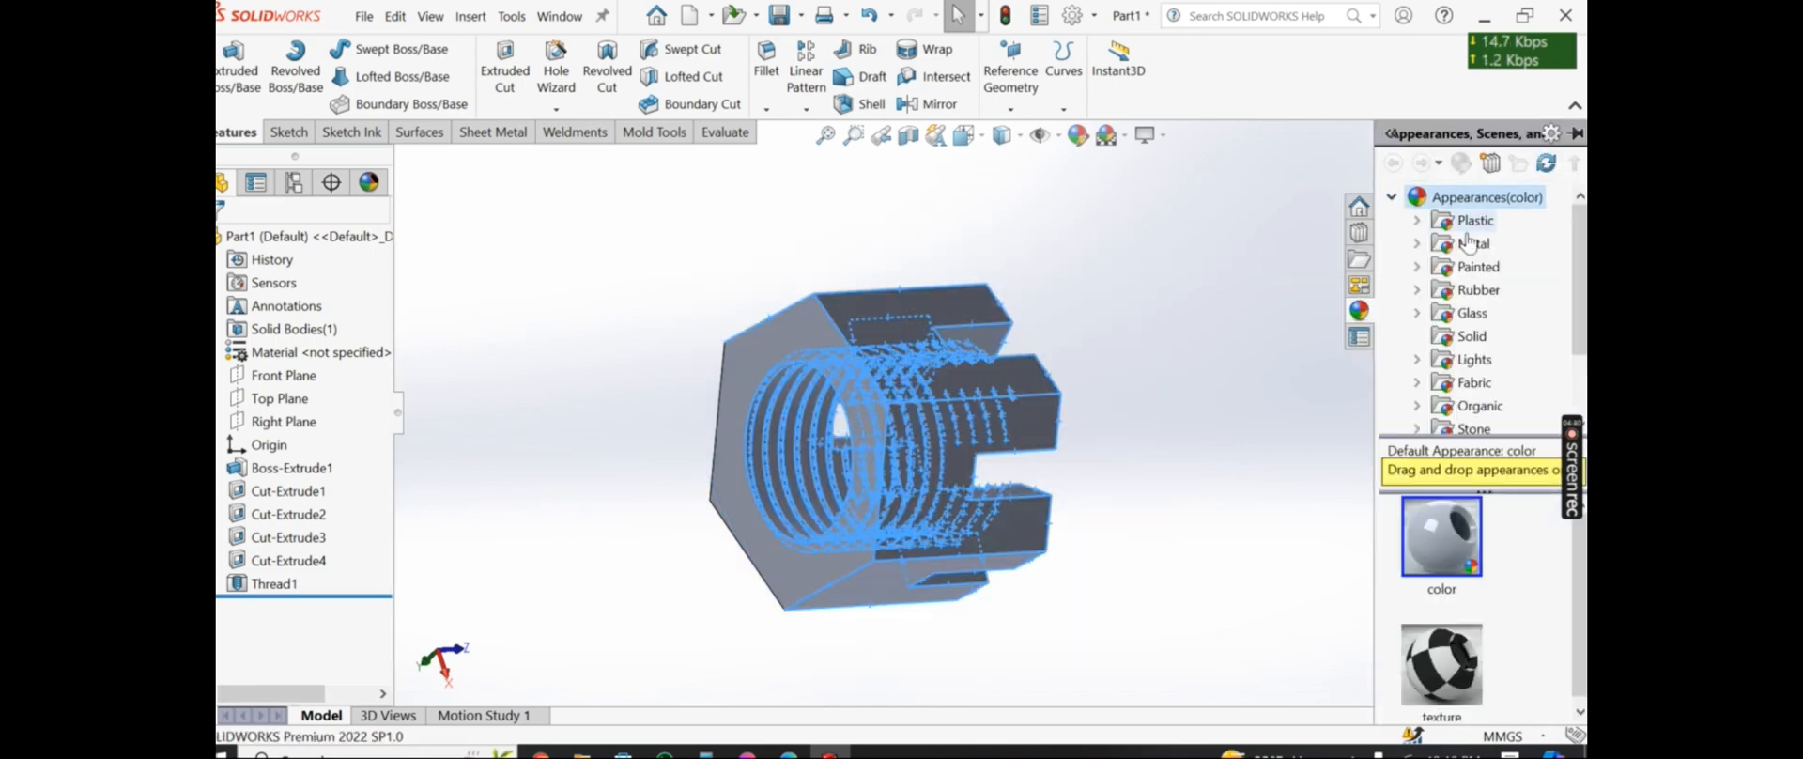
click(1468, 243)
click(1449, 538)
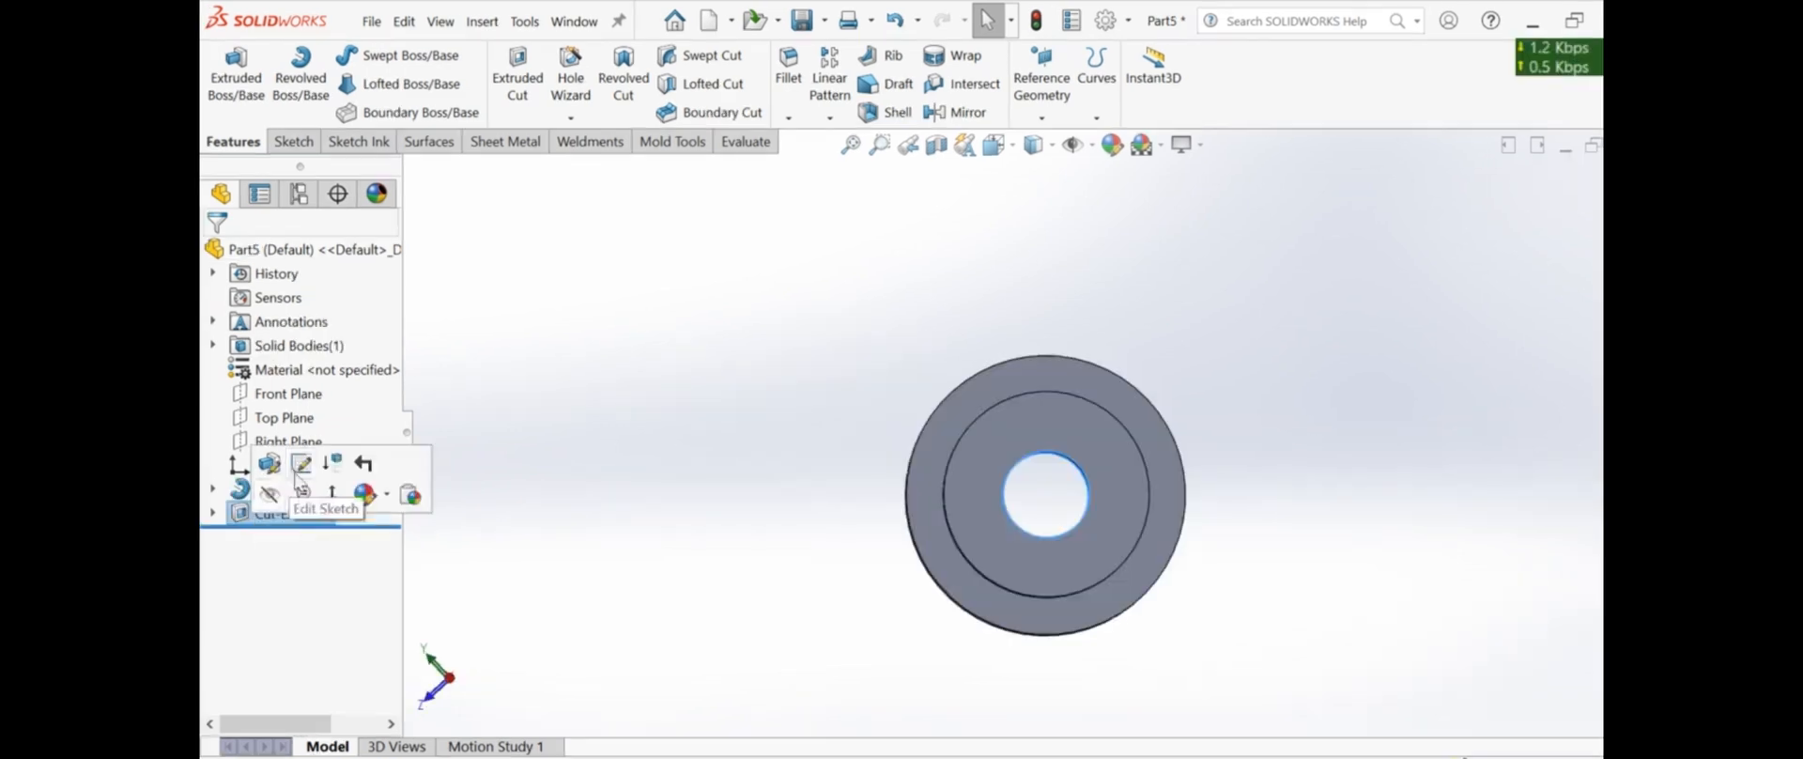
Edit the bore cut's sketch, set the circle's diameter to 35.5 mm and exit the sketch
click(318, 475)
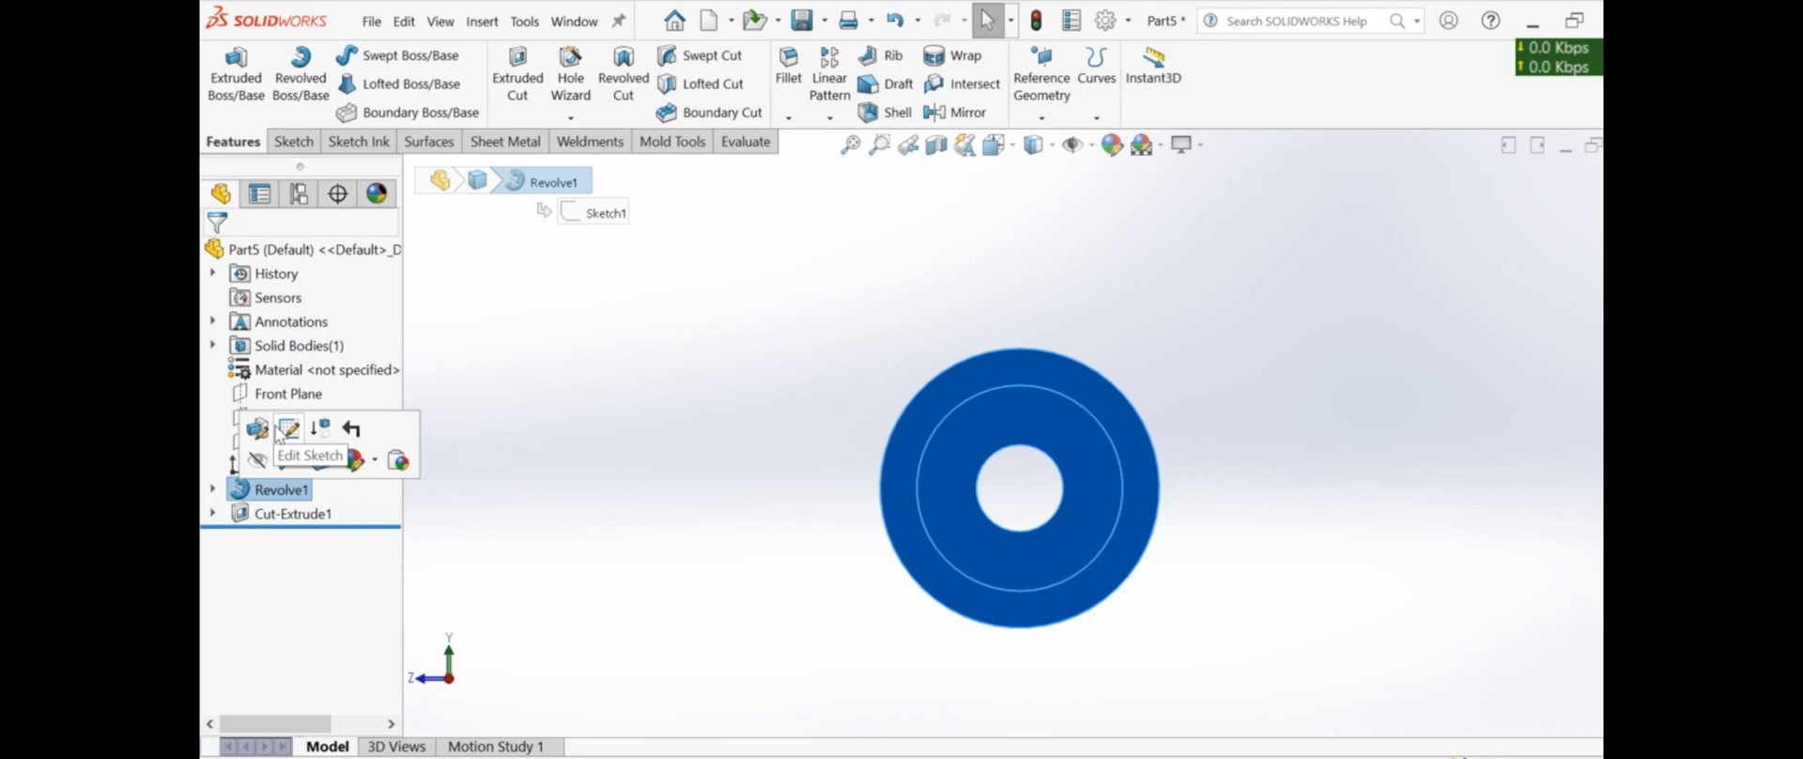
text(9.5)
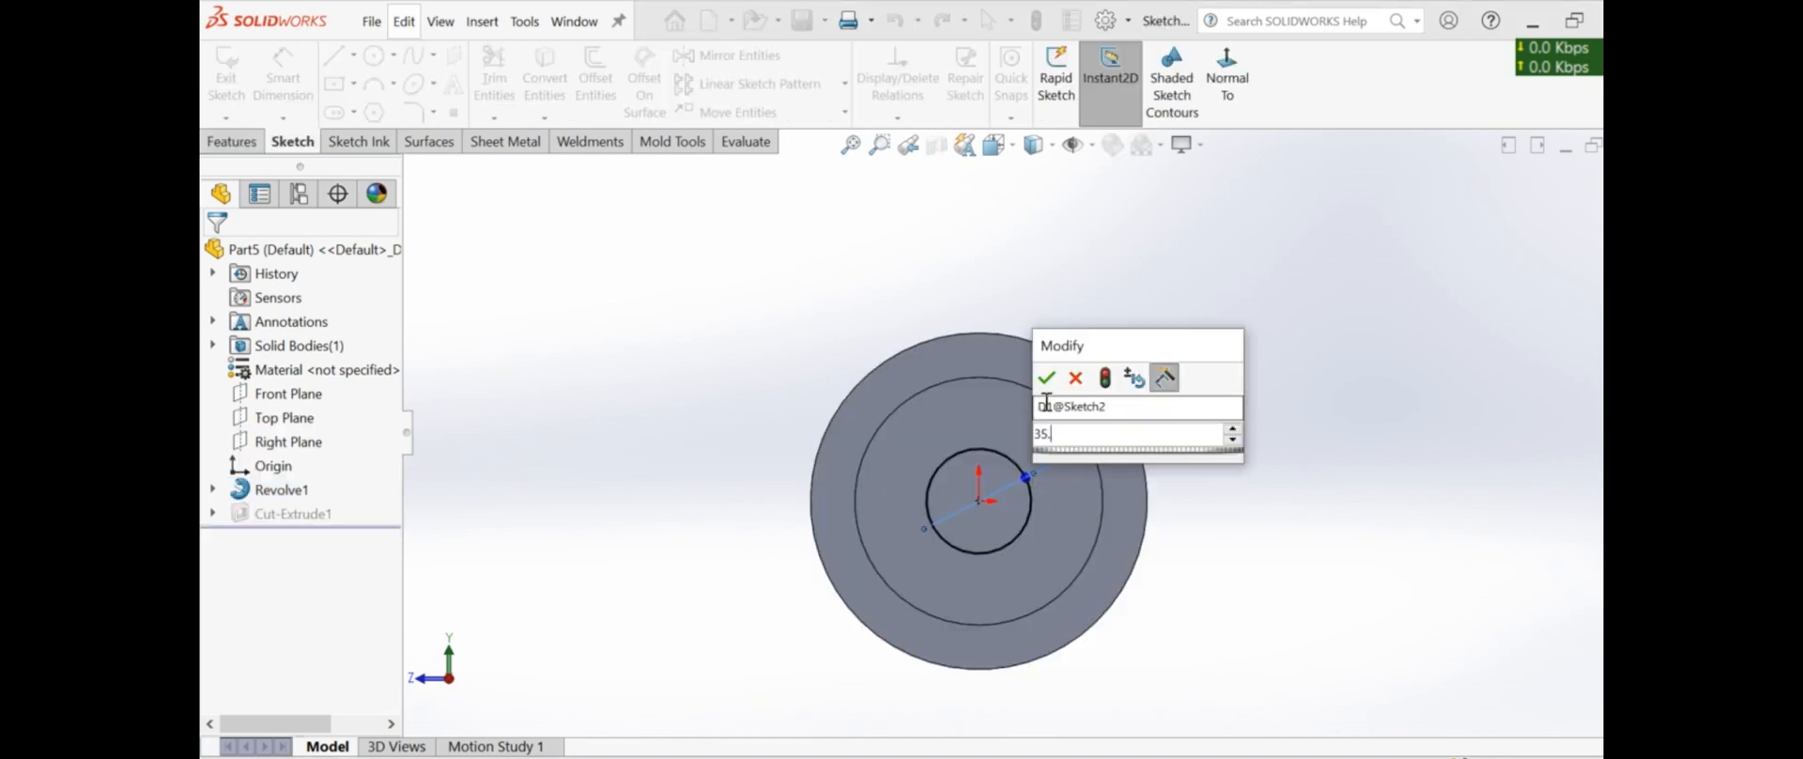
click(1050, 380)
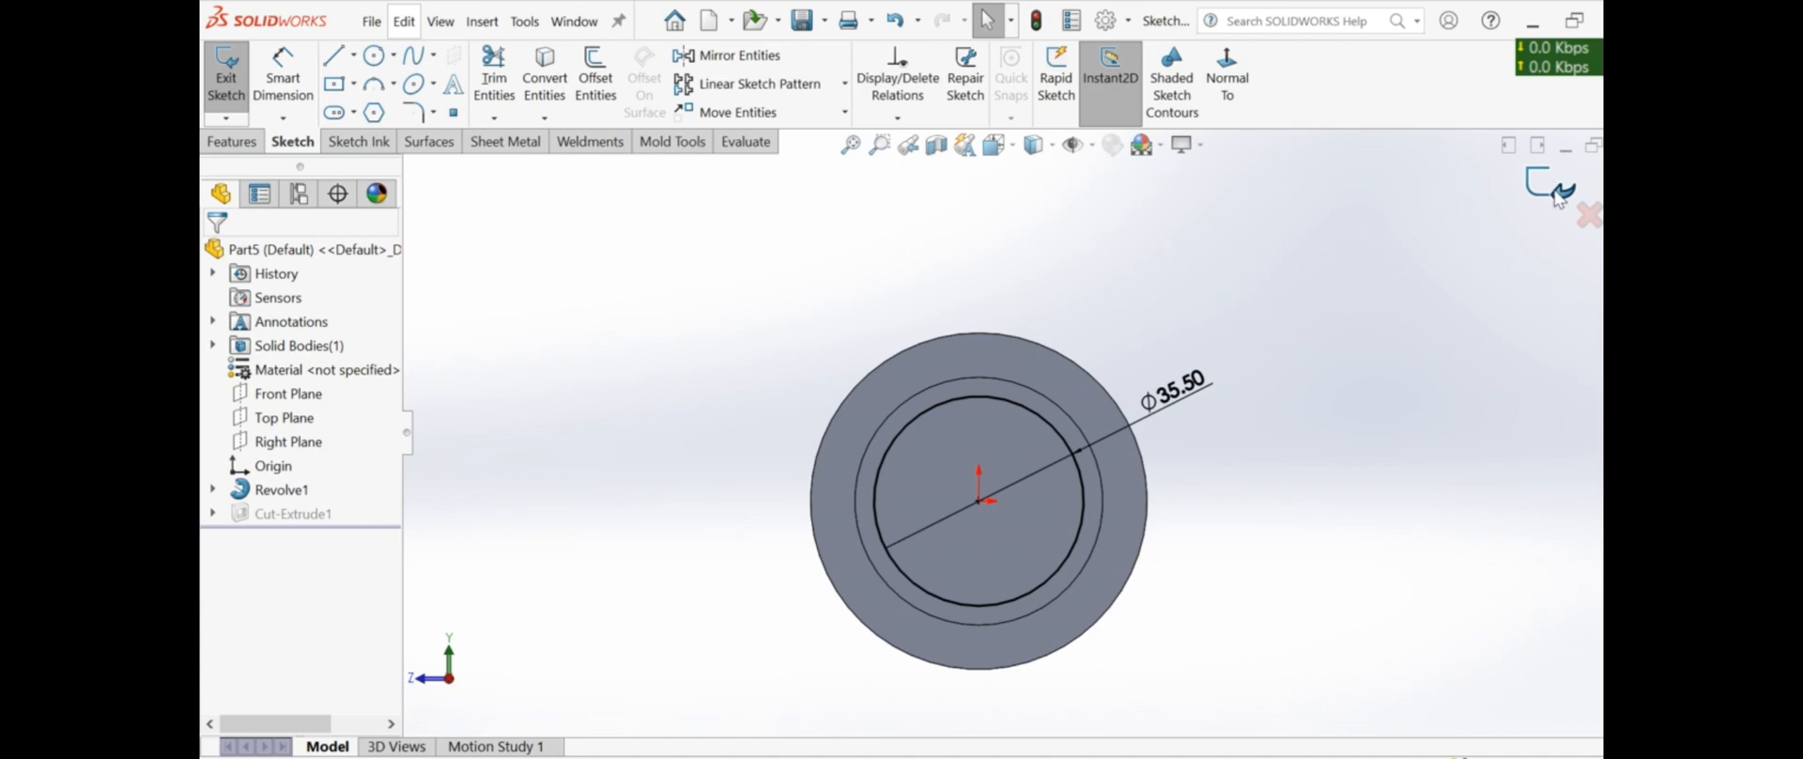
click(1559, 191)
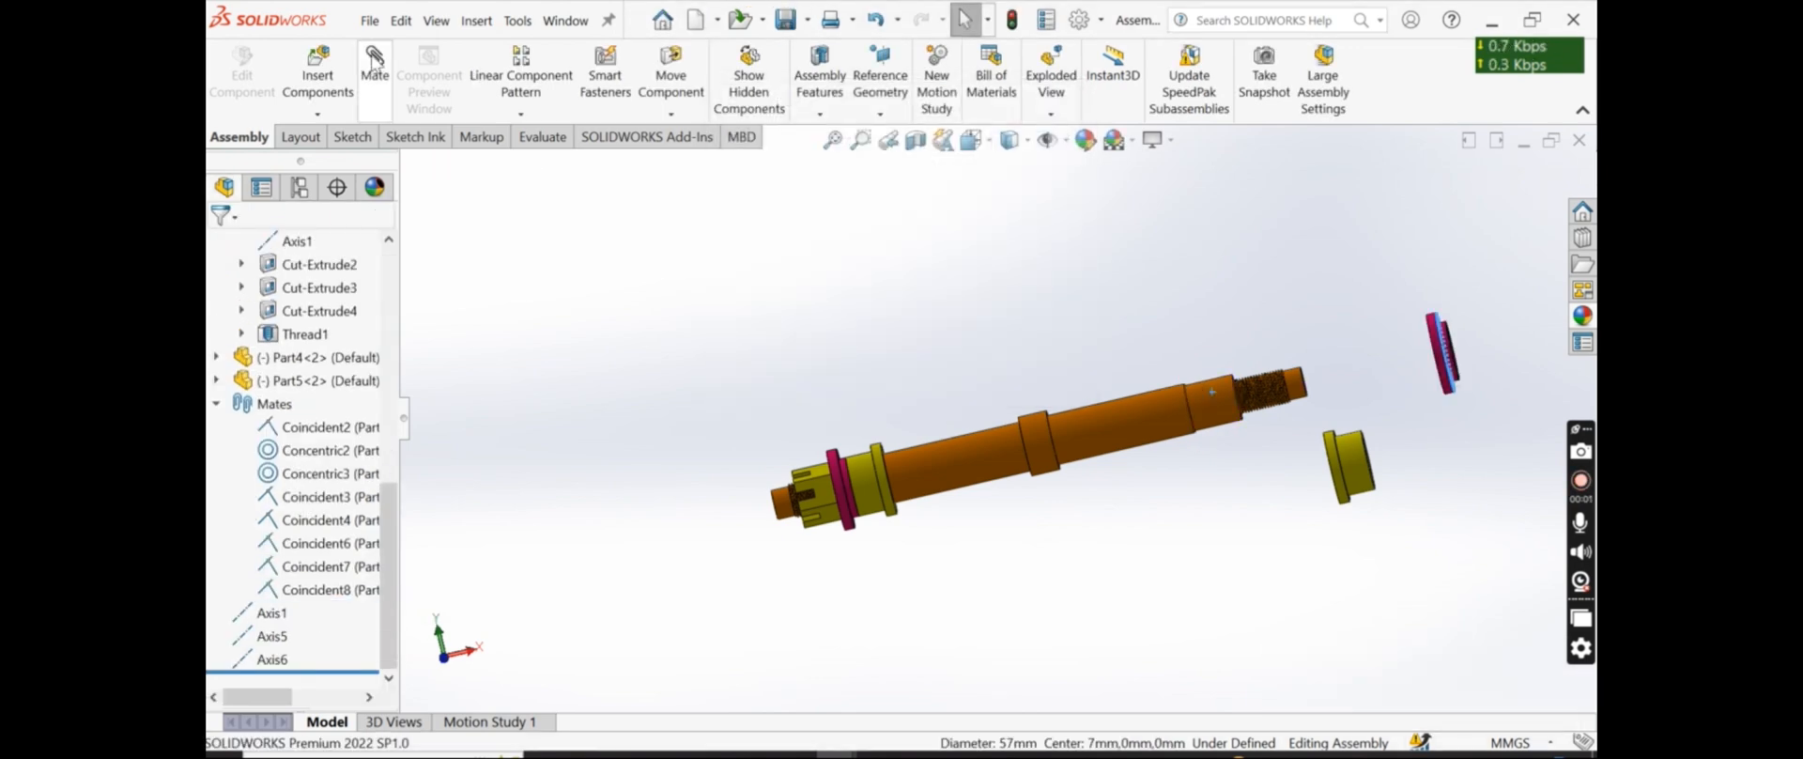
Mate the loose yellow bushing's bore concentric with the shaft's stepped end and its flanged end face coincident with the shaft shoulder
click(367, 81)
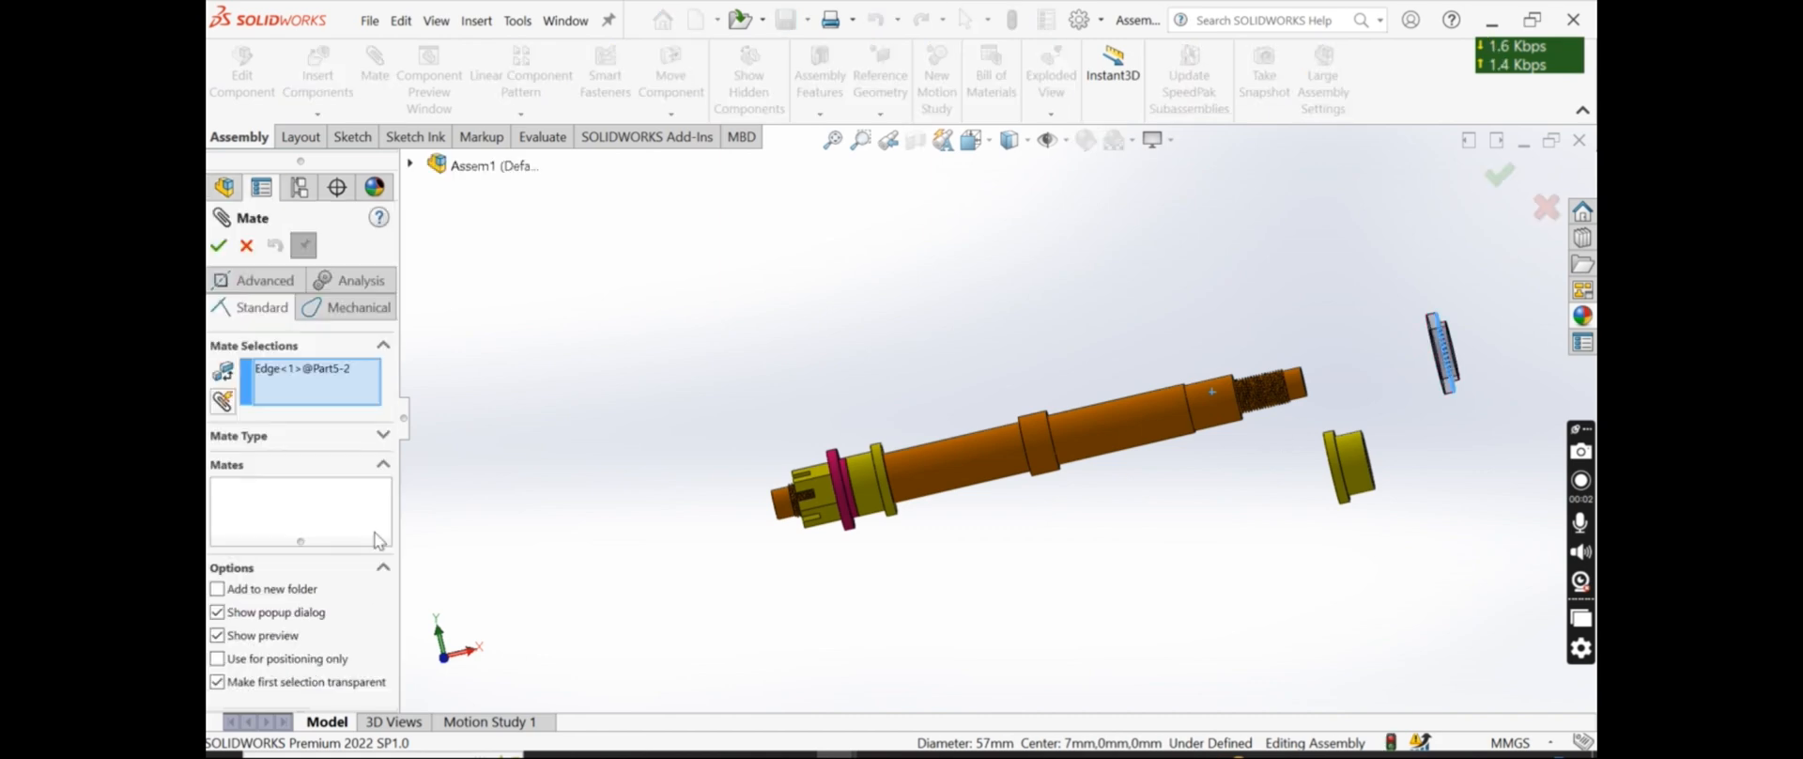
right_click(289, 369)
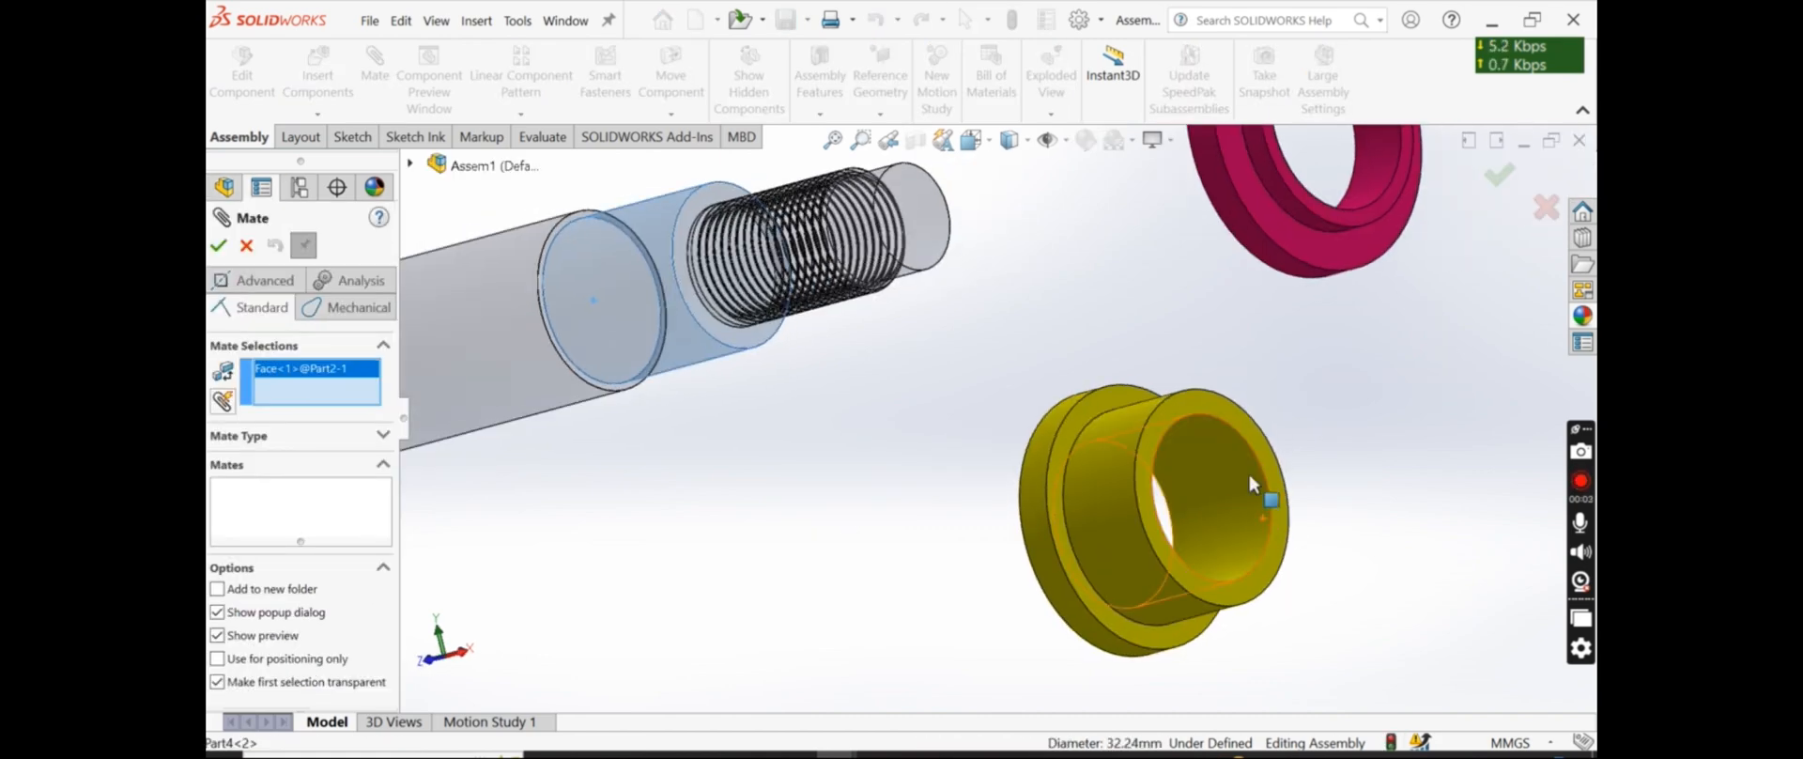
click(1247, 470)
click(1457, 493)
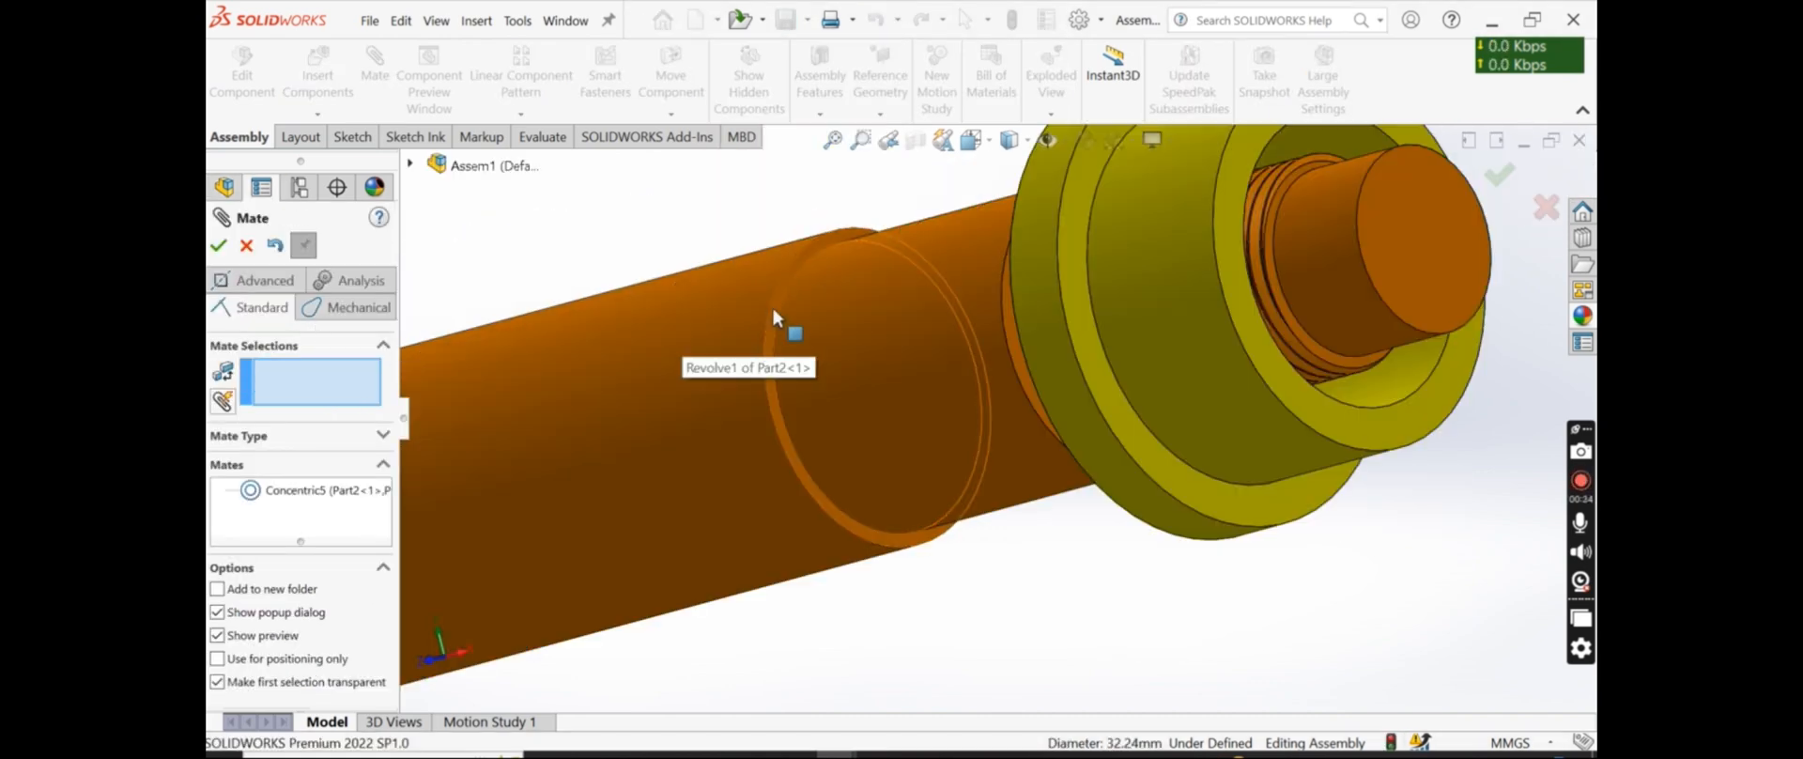
click(773, 319)
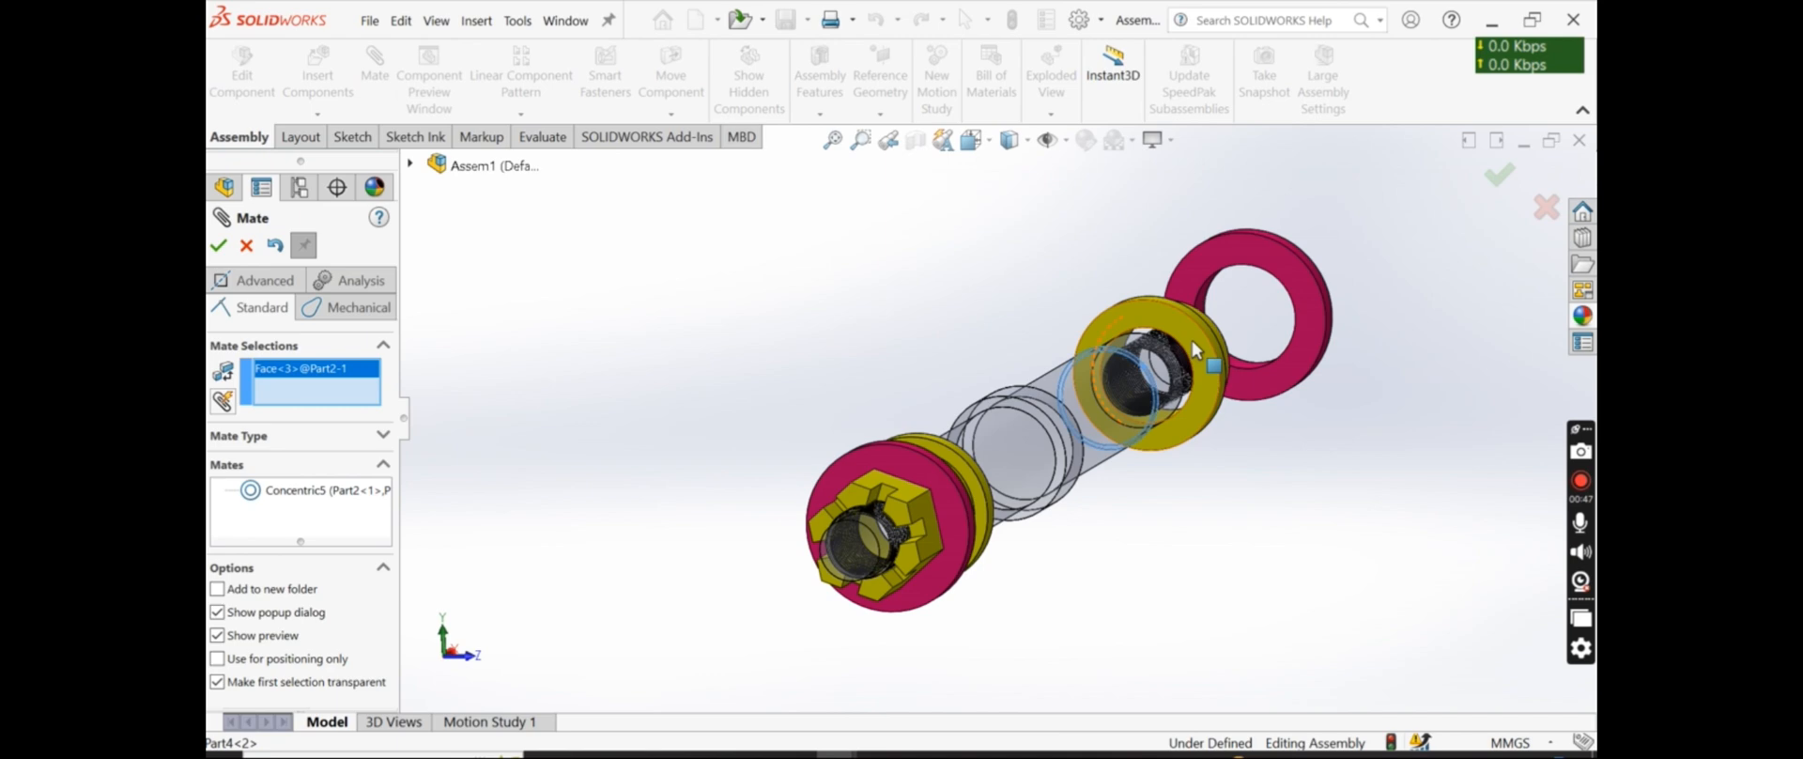
click(1195, 351)
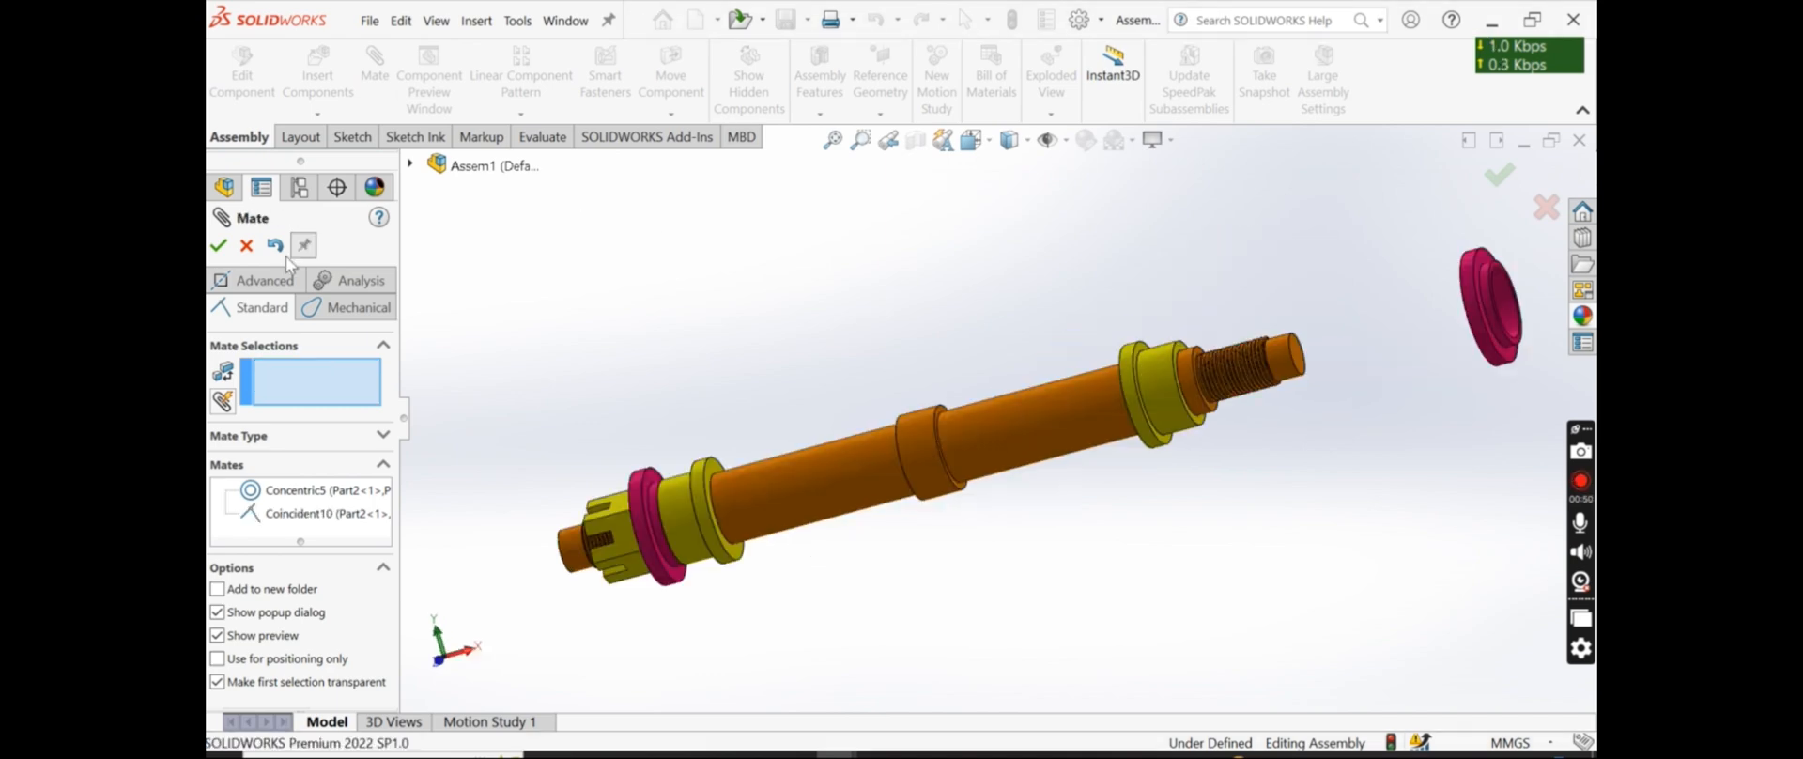
click(219, 245)
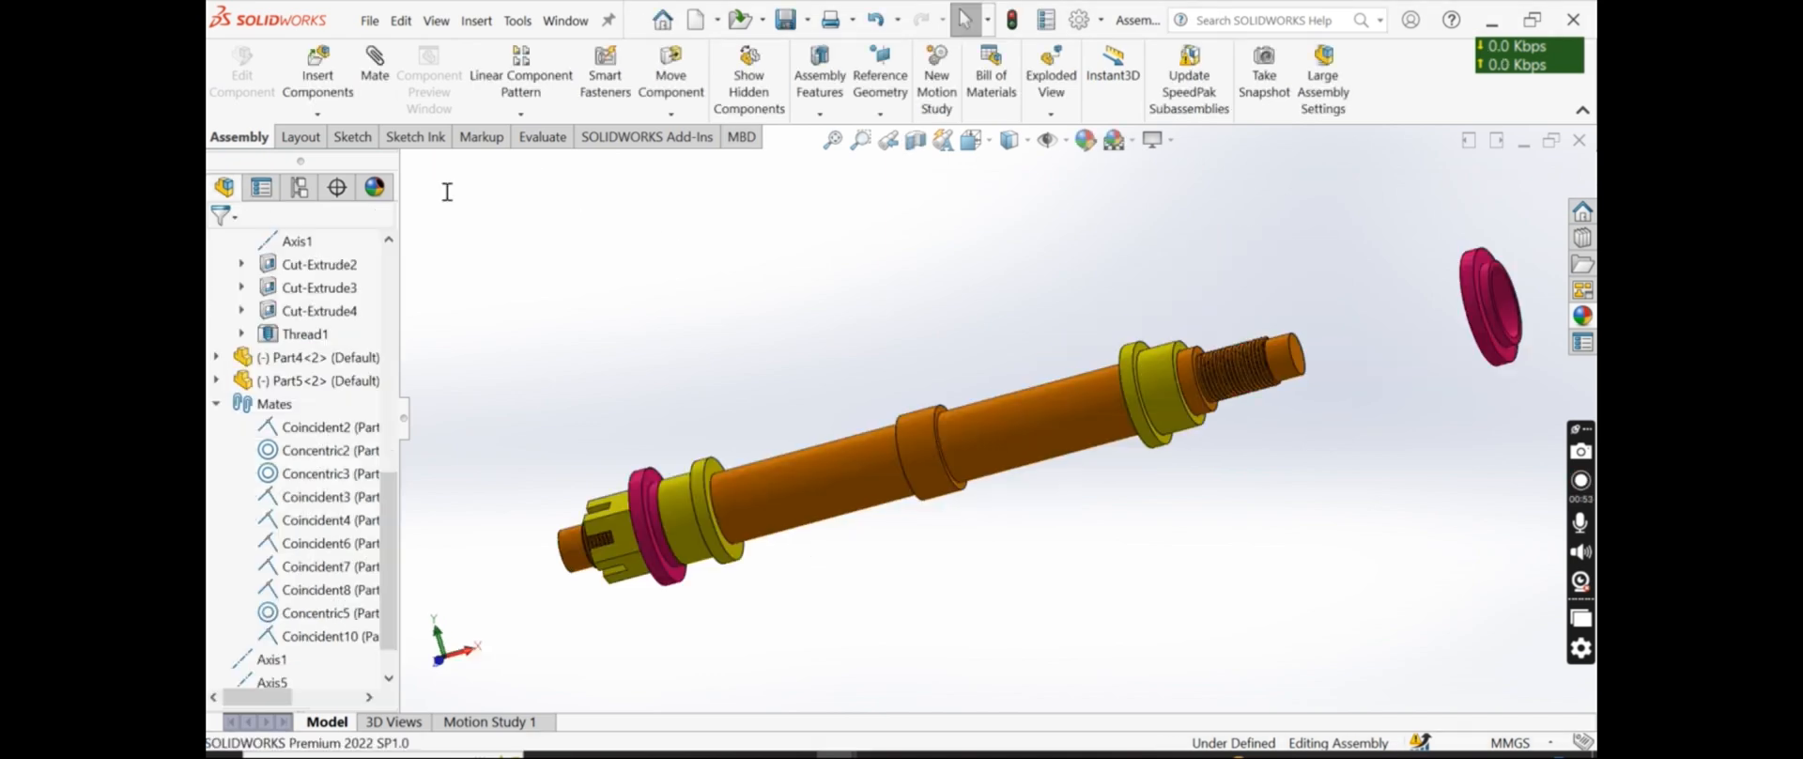
Rotate the loose pink ring freely with Rotate Component so its narrower collar side faces the shaft
click(670, 113)
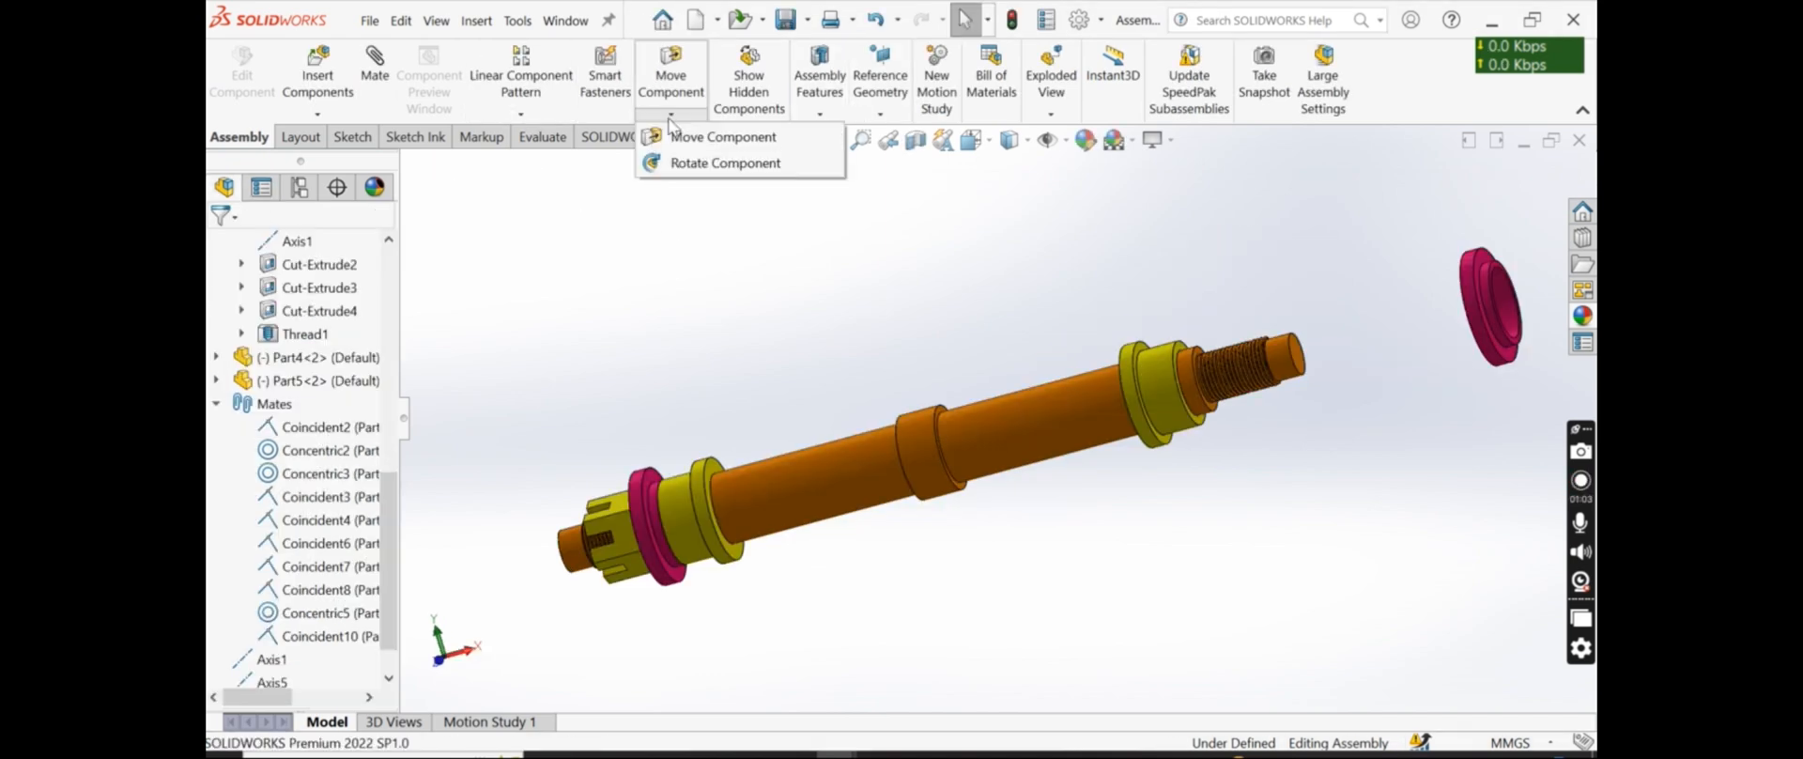
click(770, 158)
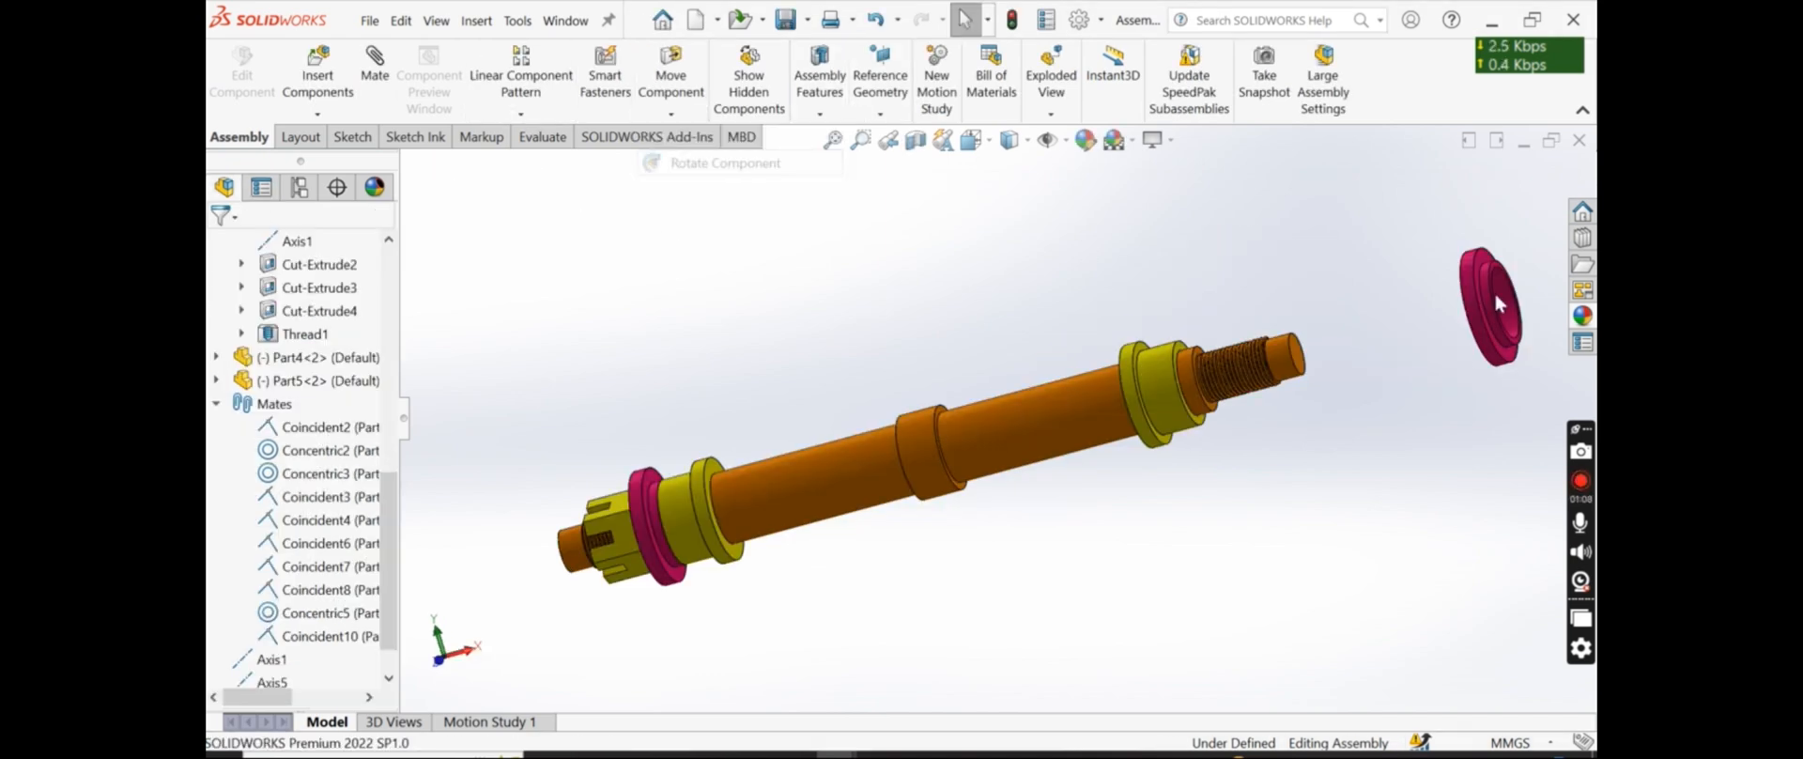
drag(1494, 310, 1516, 575)
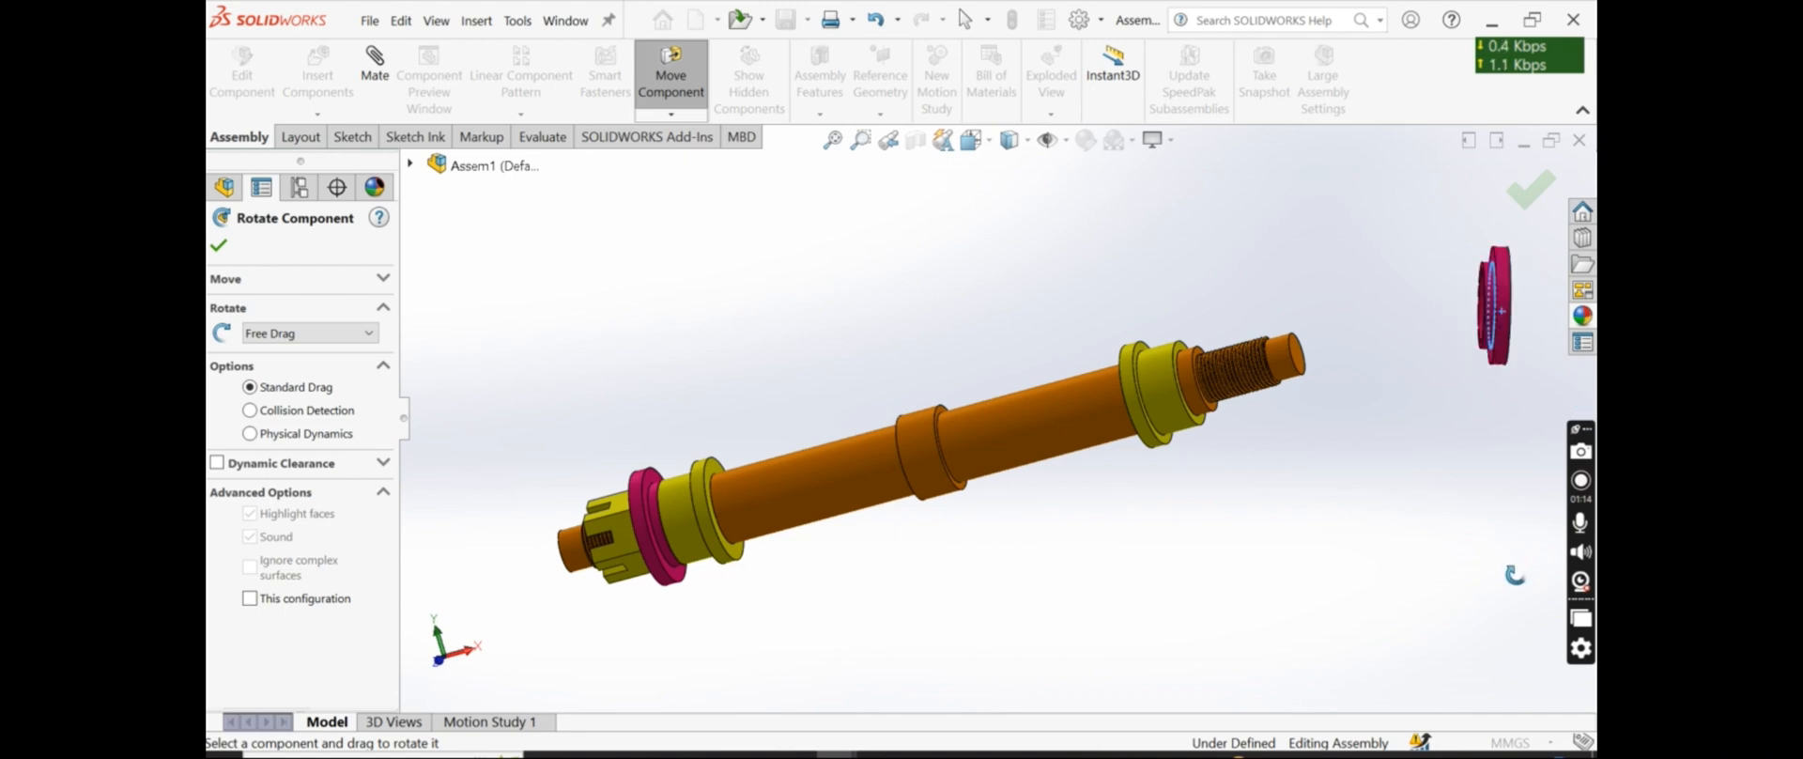
key(Escape)
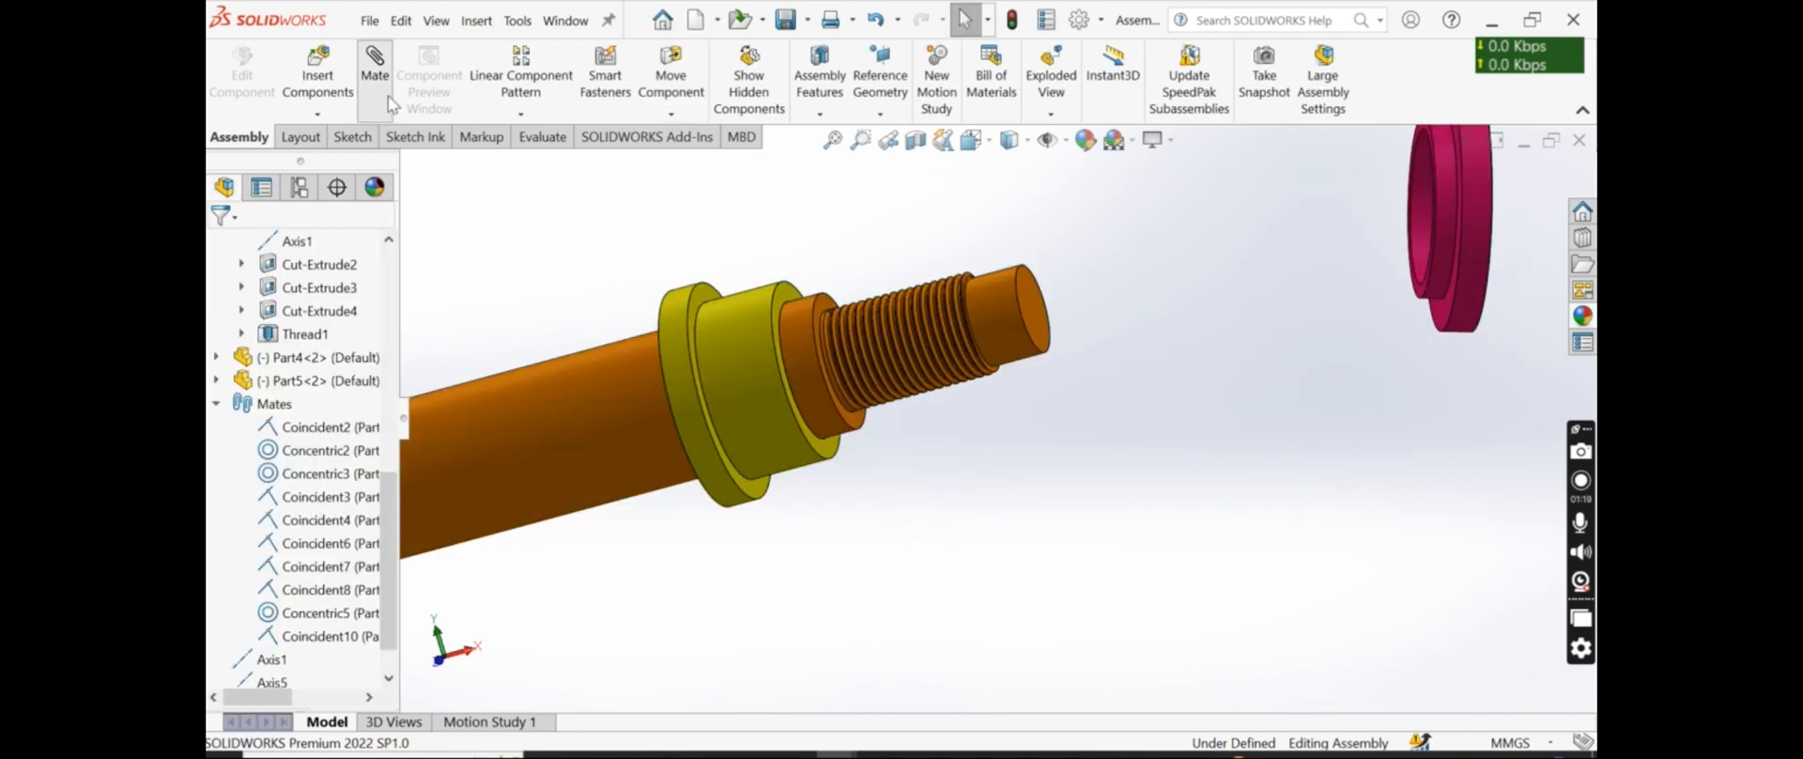
Mate the loose pink ring's bore concentric with the shaft's stepped end and its collar face coincident with the yellow bushing's end face
click(375, 79)
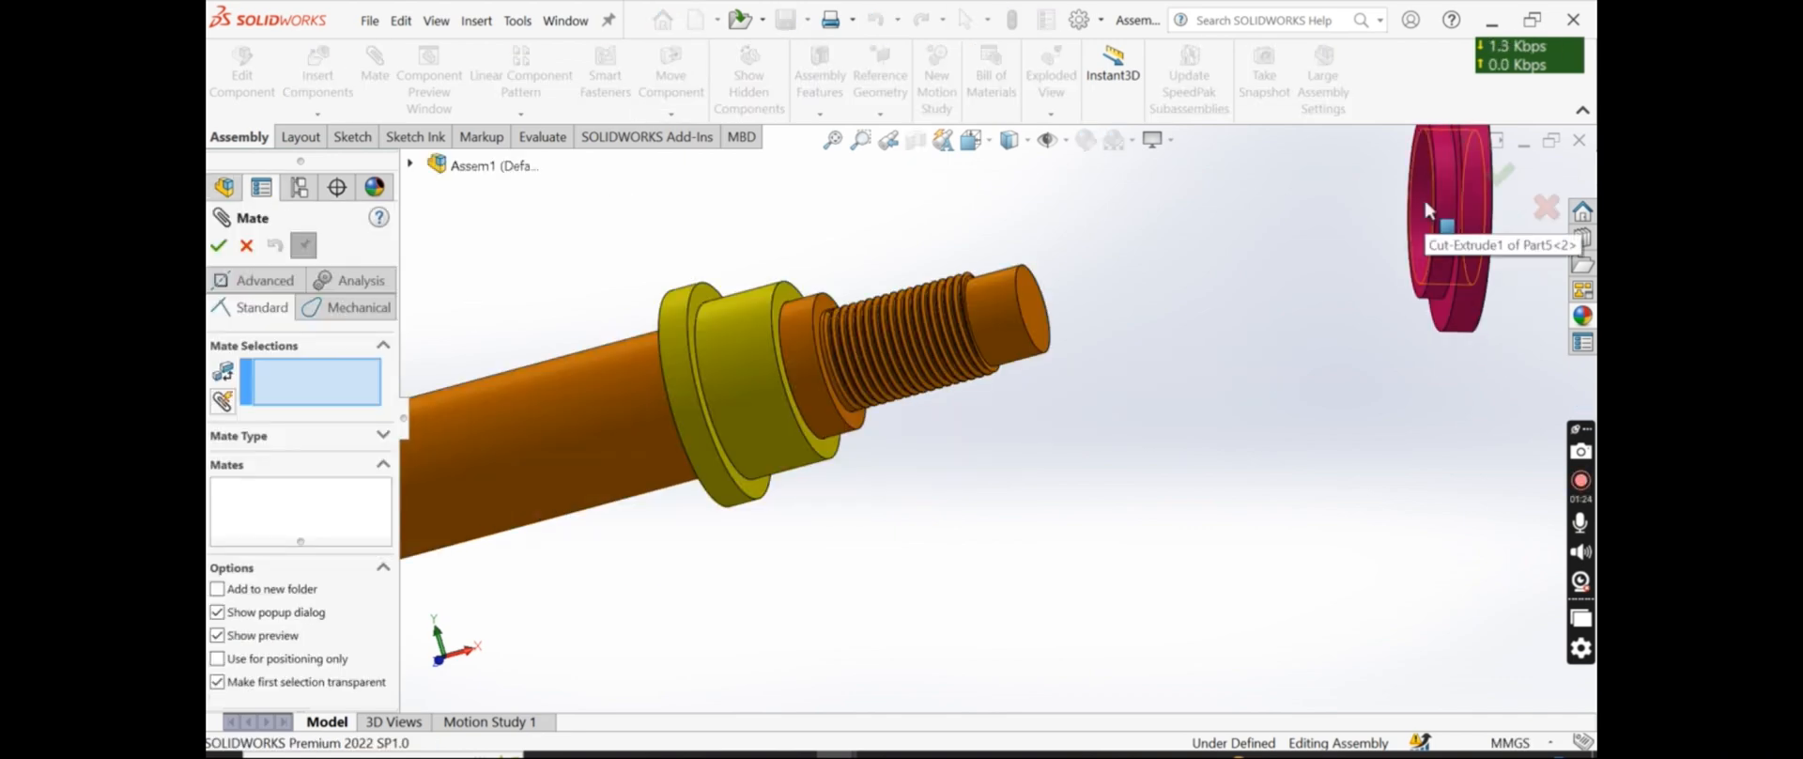
click(1422, 195)
click(814, 389)
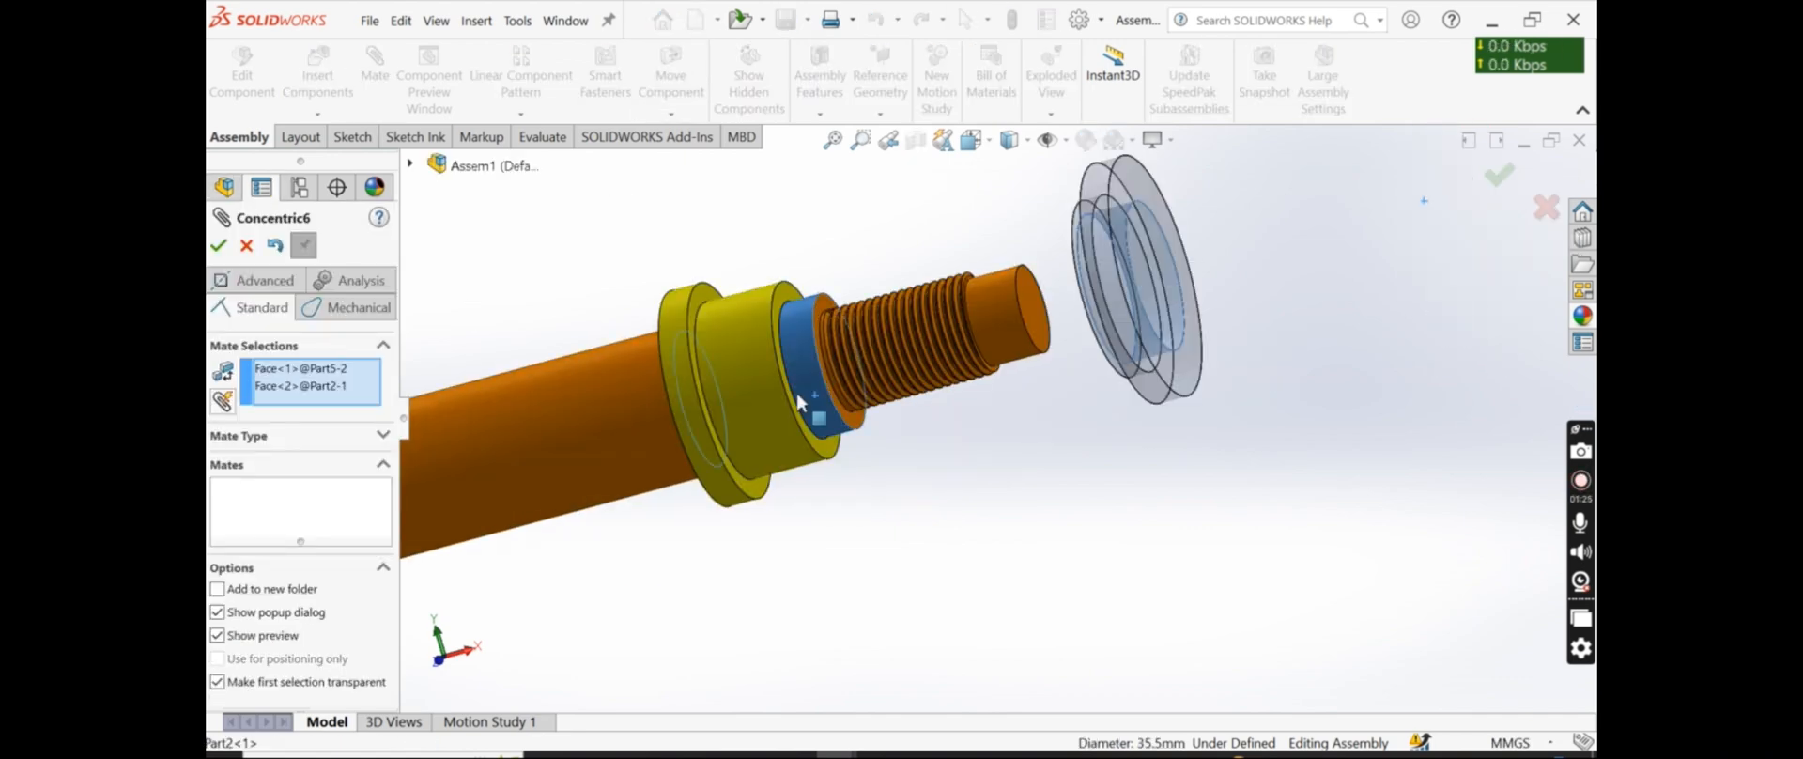
right_click(797, 395)
click(781, 310)
scroll(1143, 381, up, 2)
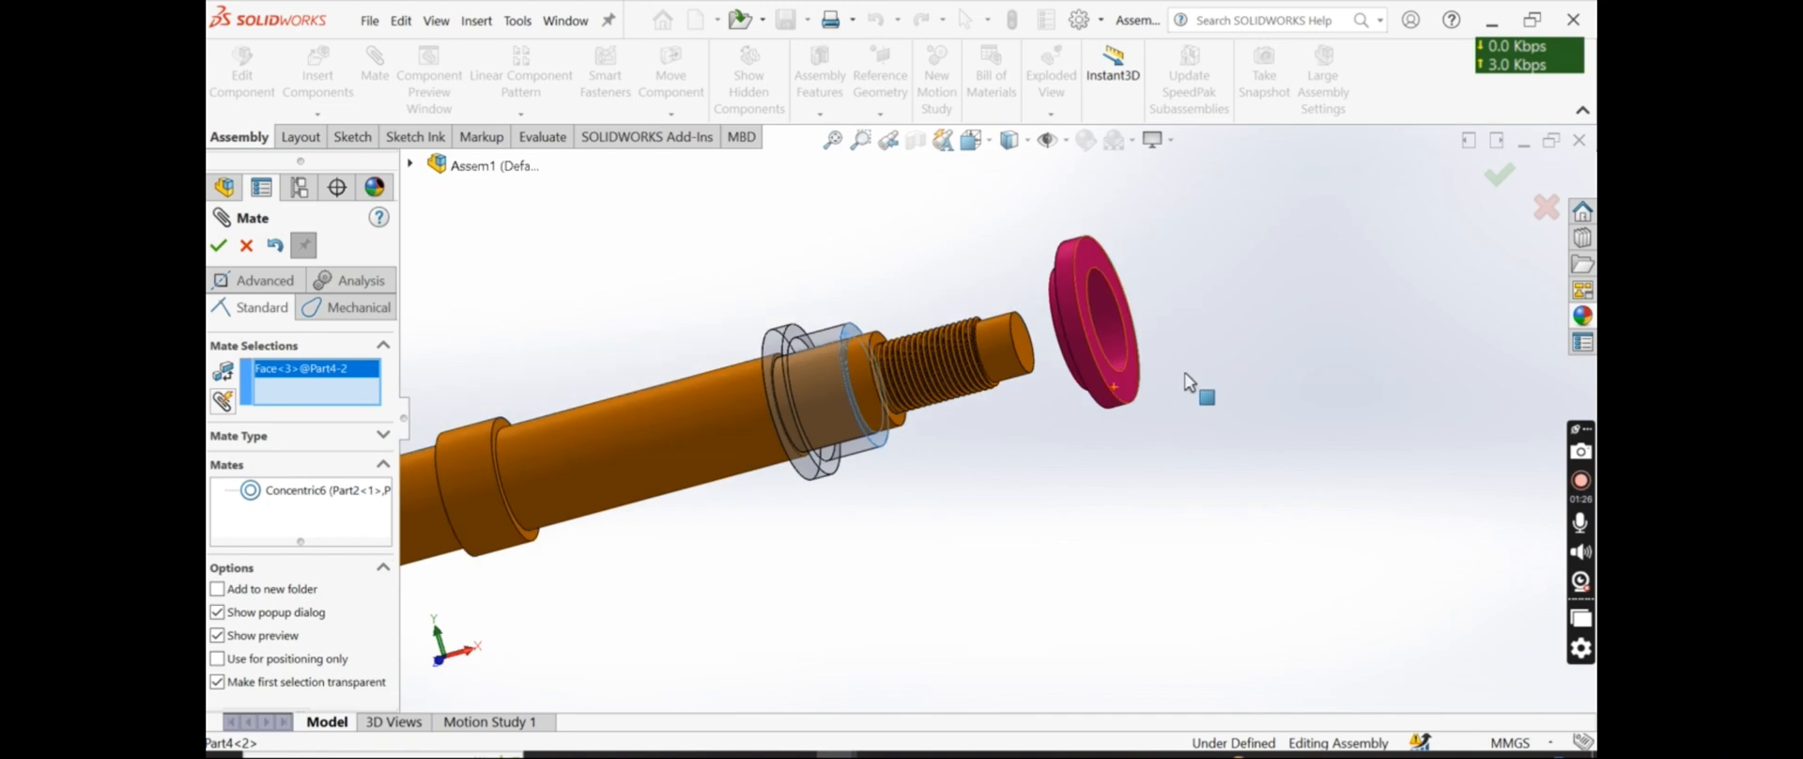
middle_drag(1184, 376, 1226, 299)
click(1228, 308)
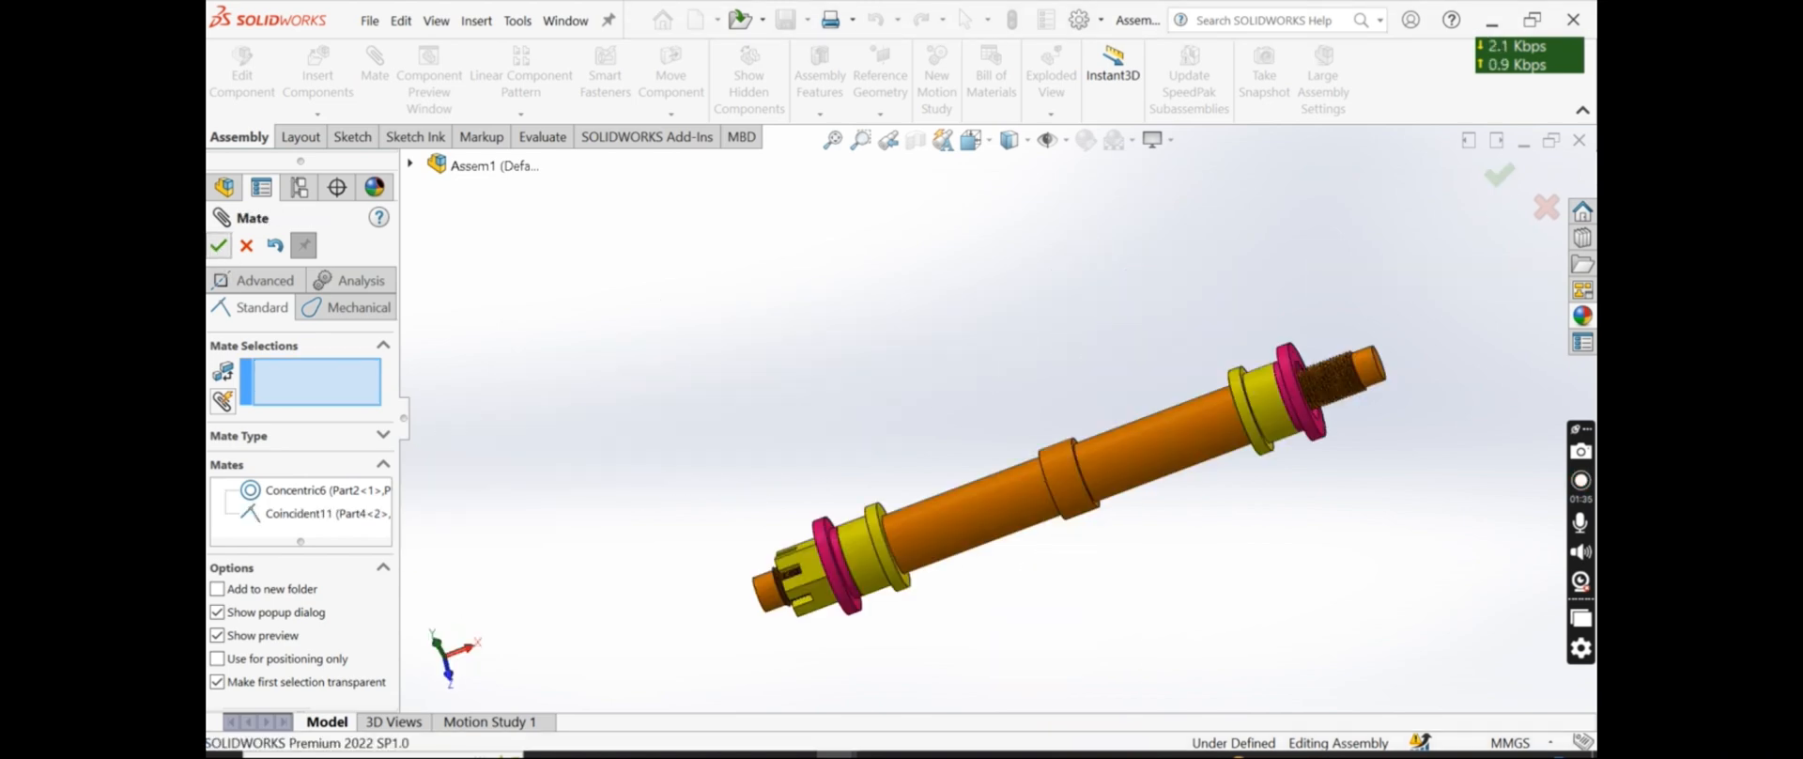
click(219, 245)
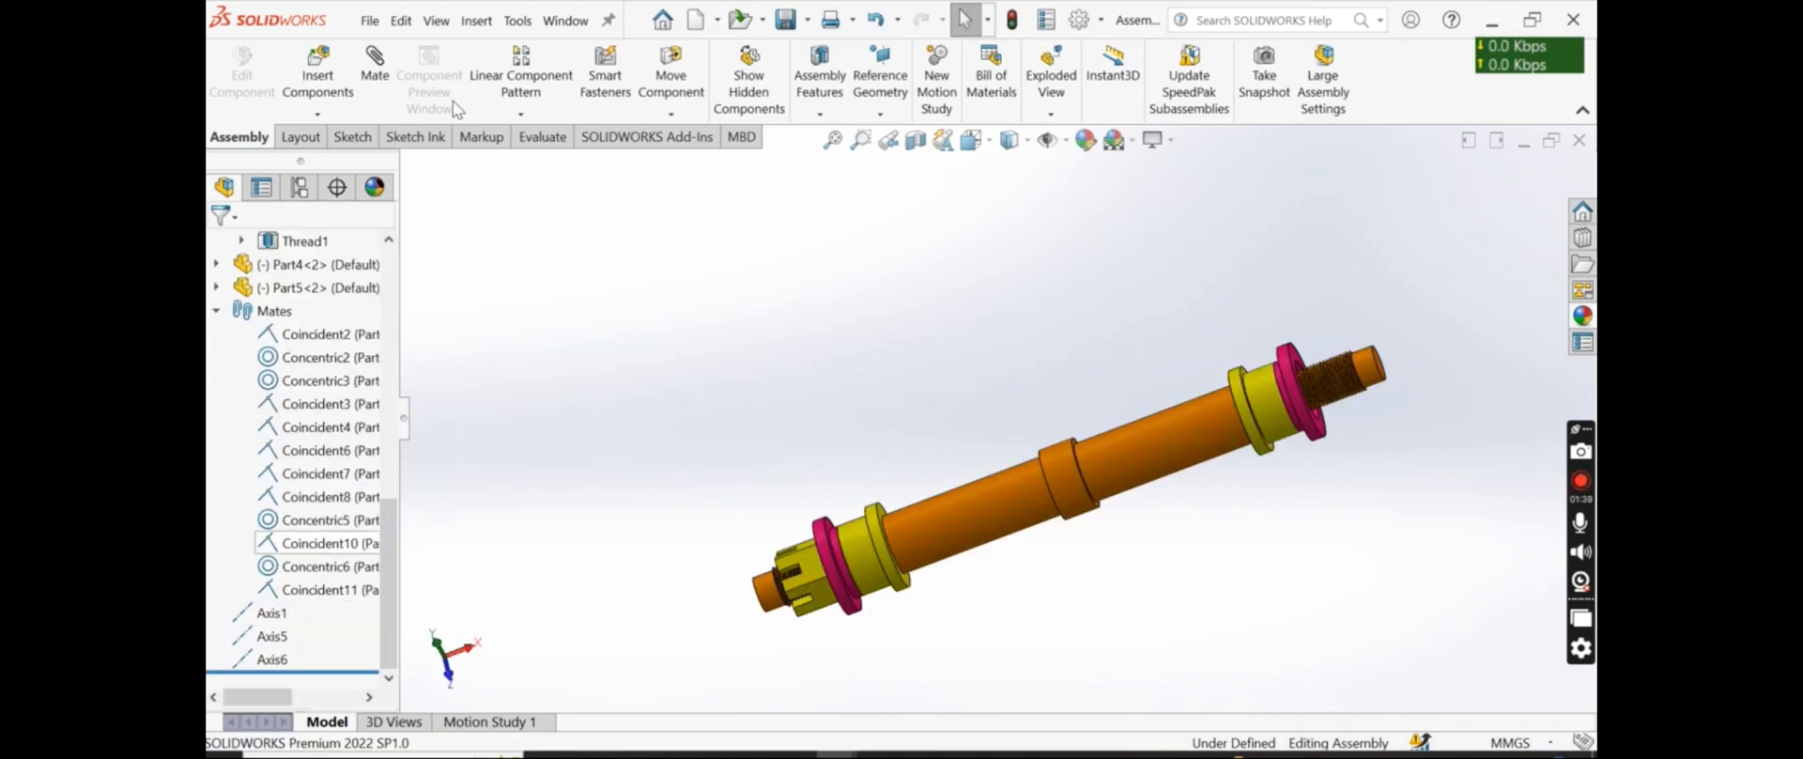
Copy the slotted nut to the shaft's free threaded end and rotate the copy so its unslotted face points toward the shaft
ctrl+drag(805, 583, 1346, 345)
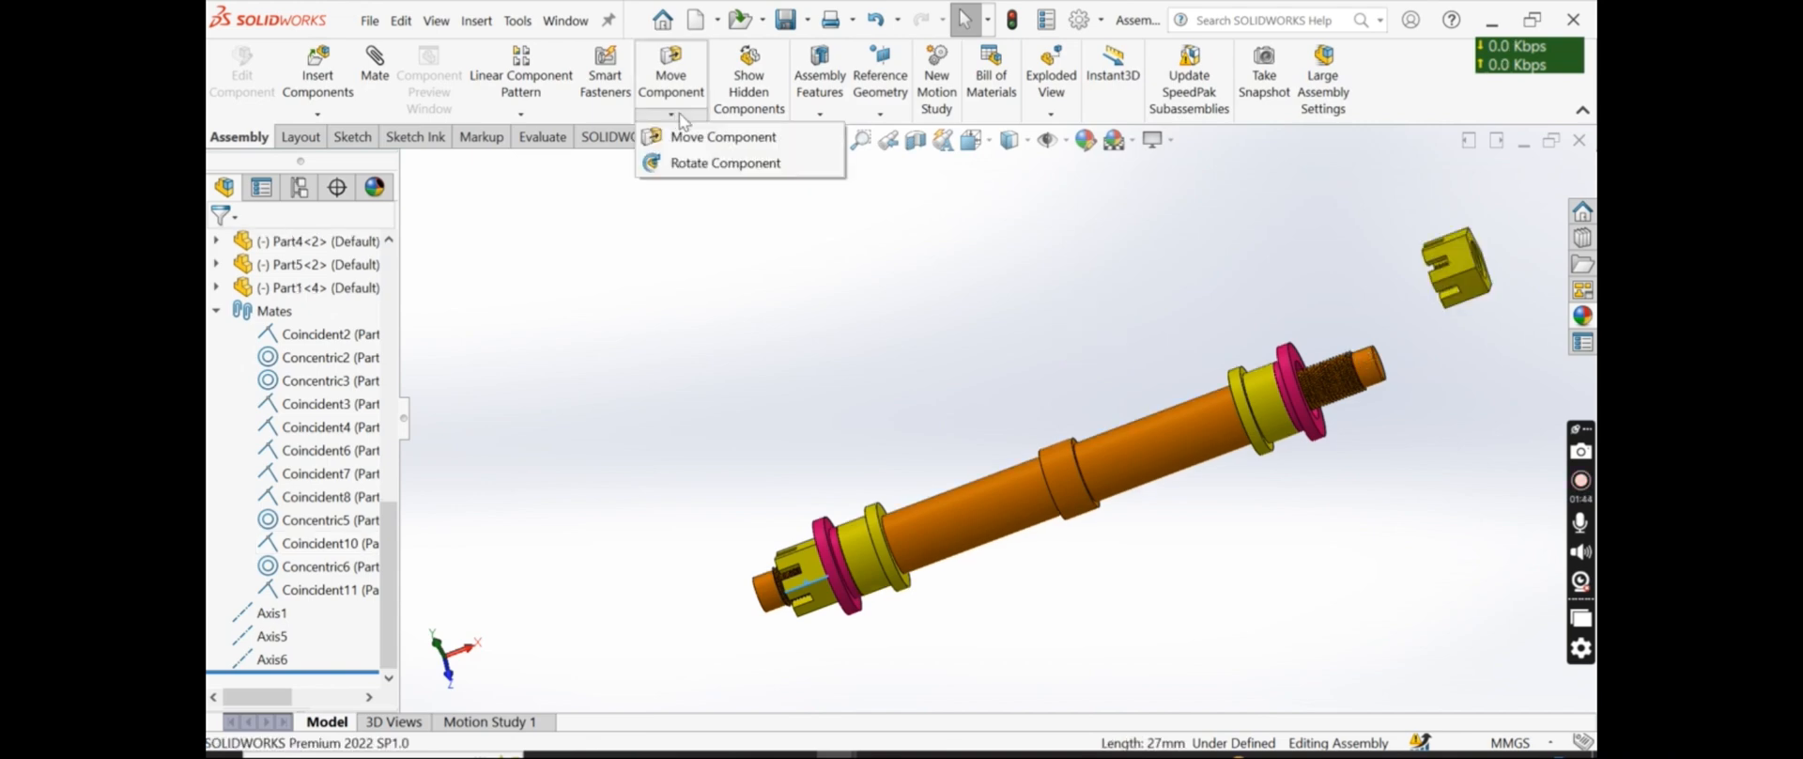
click(723, 161)
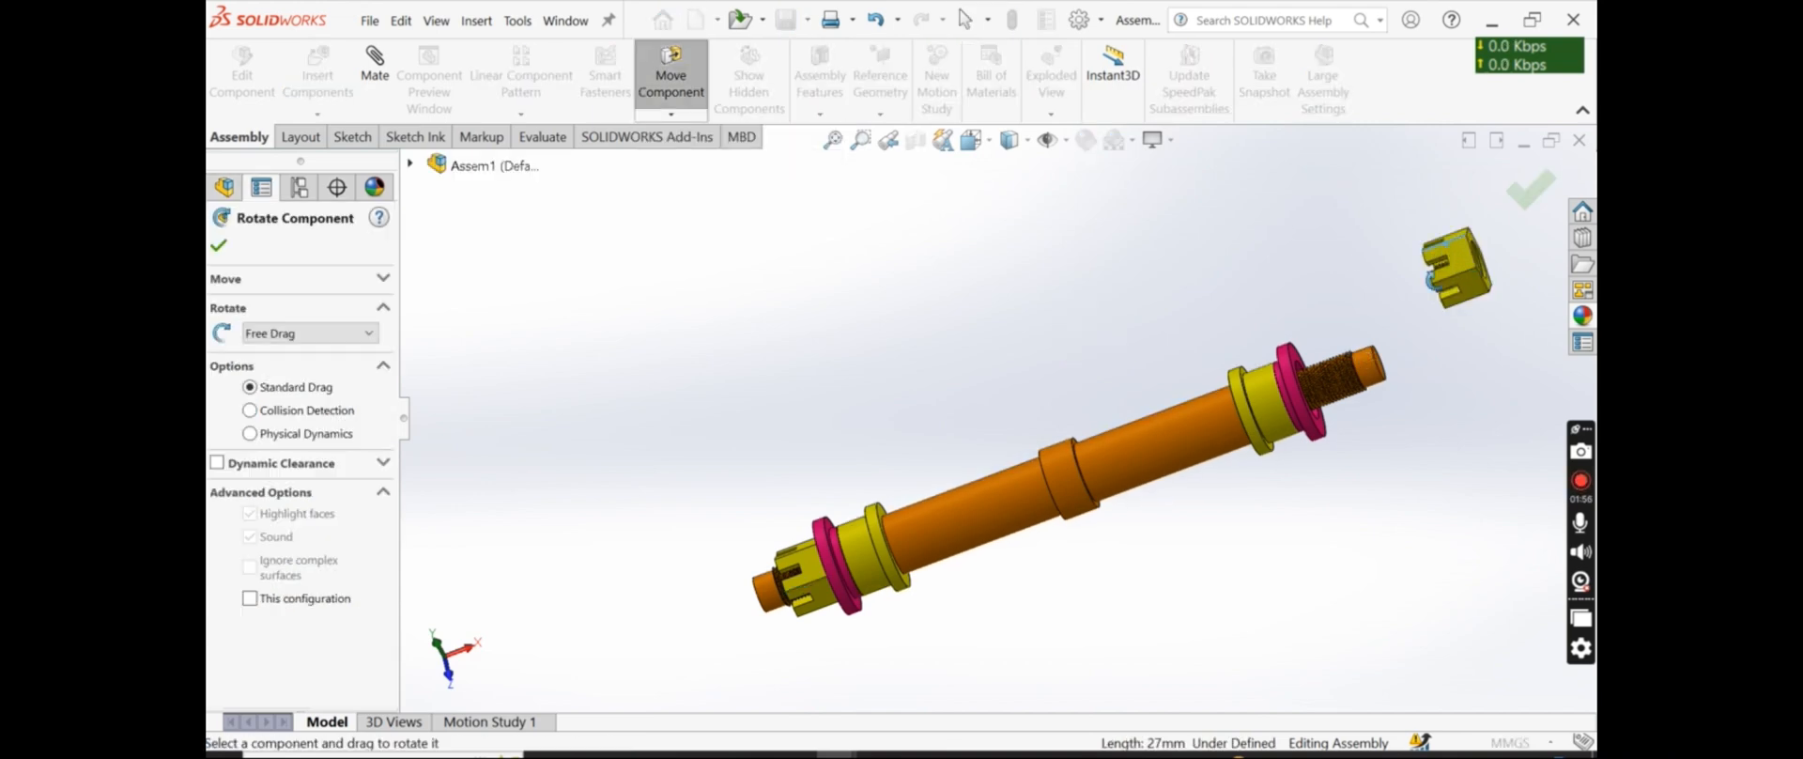
drag(1432, 280, 1493, 273)
click(219, 245)
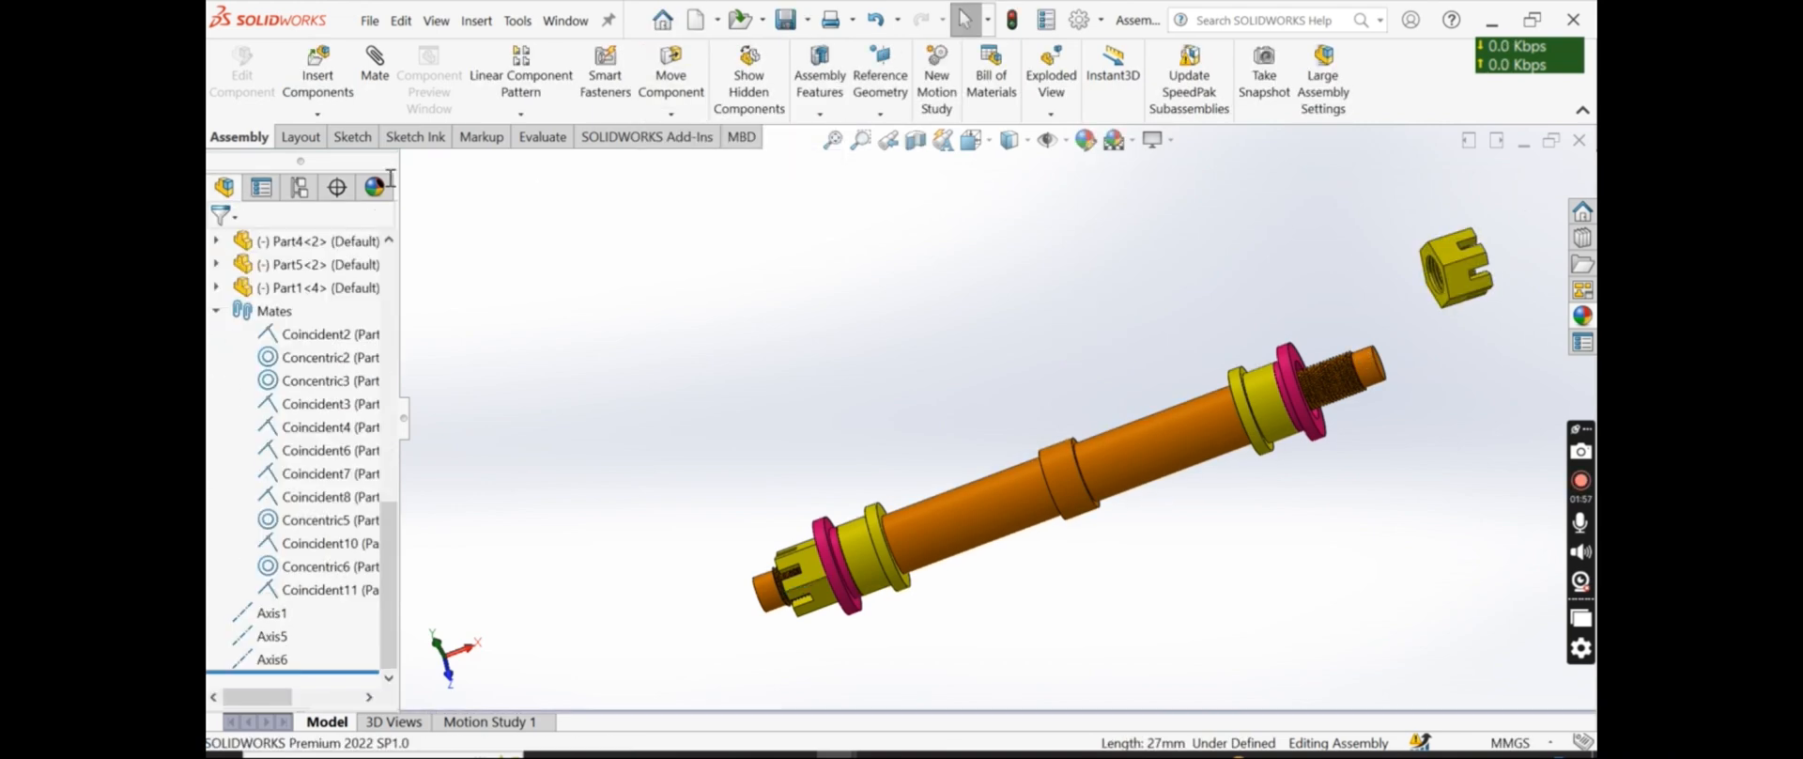
click(375, 66)
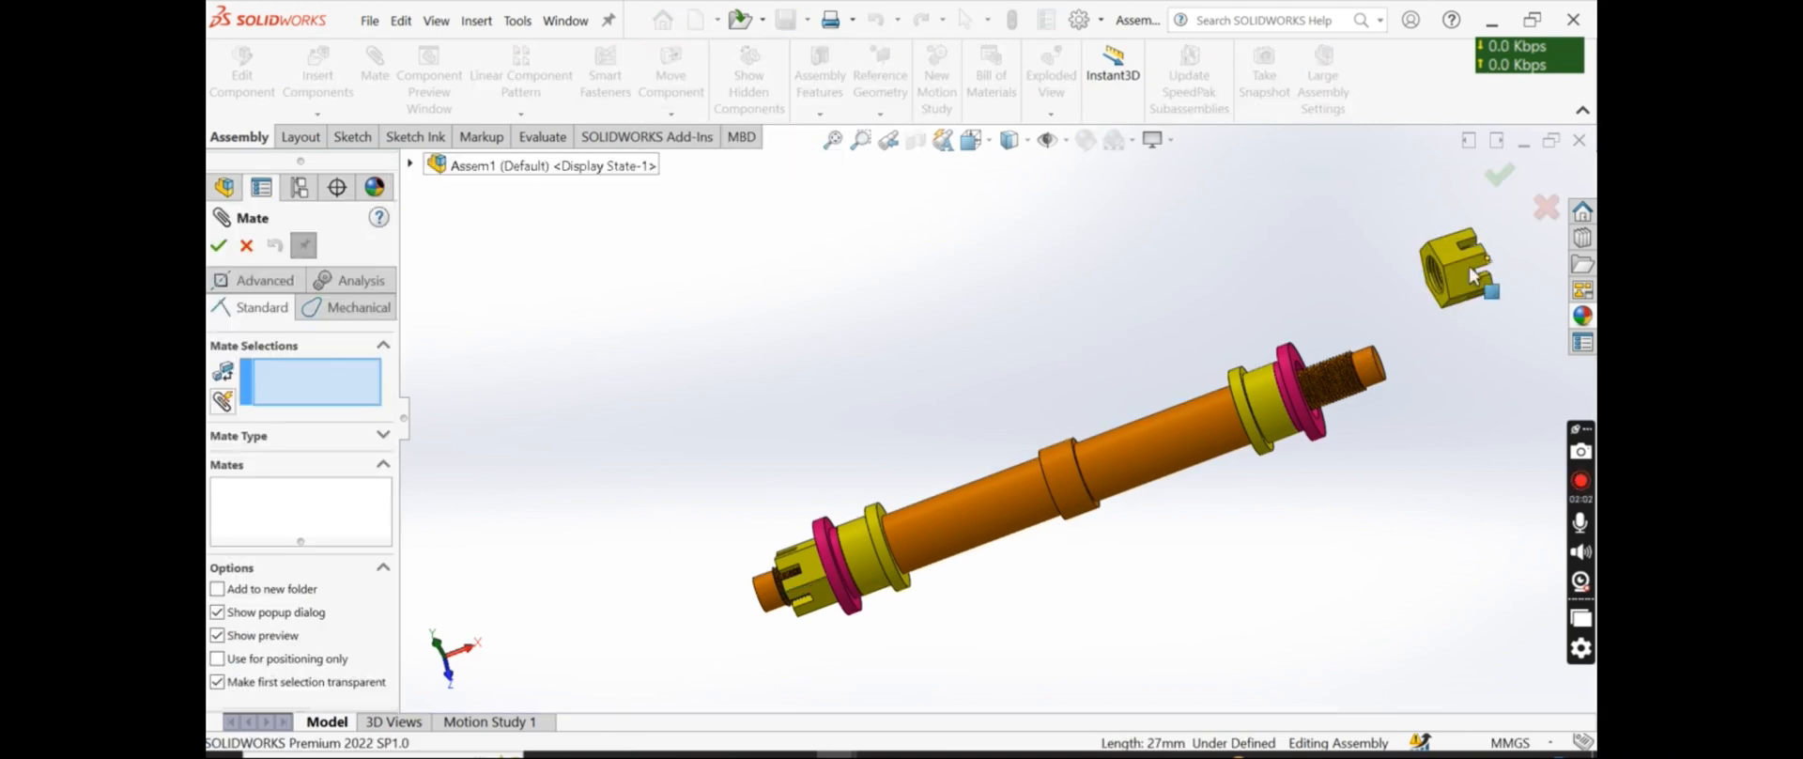
scroll(1473, 275, down, 3)
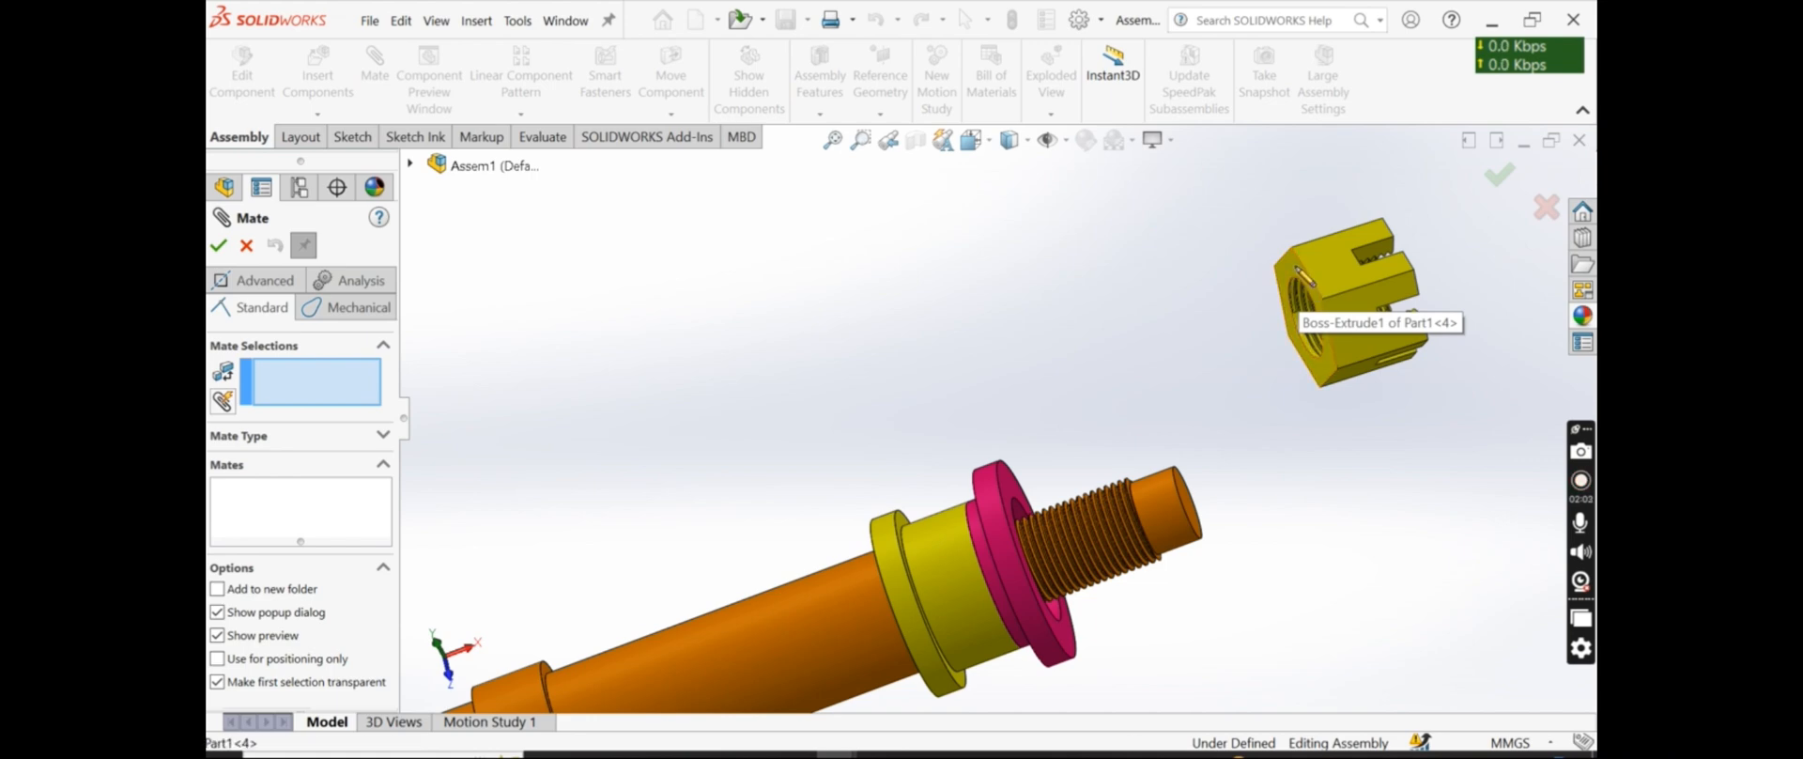
click(1302, 281)
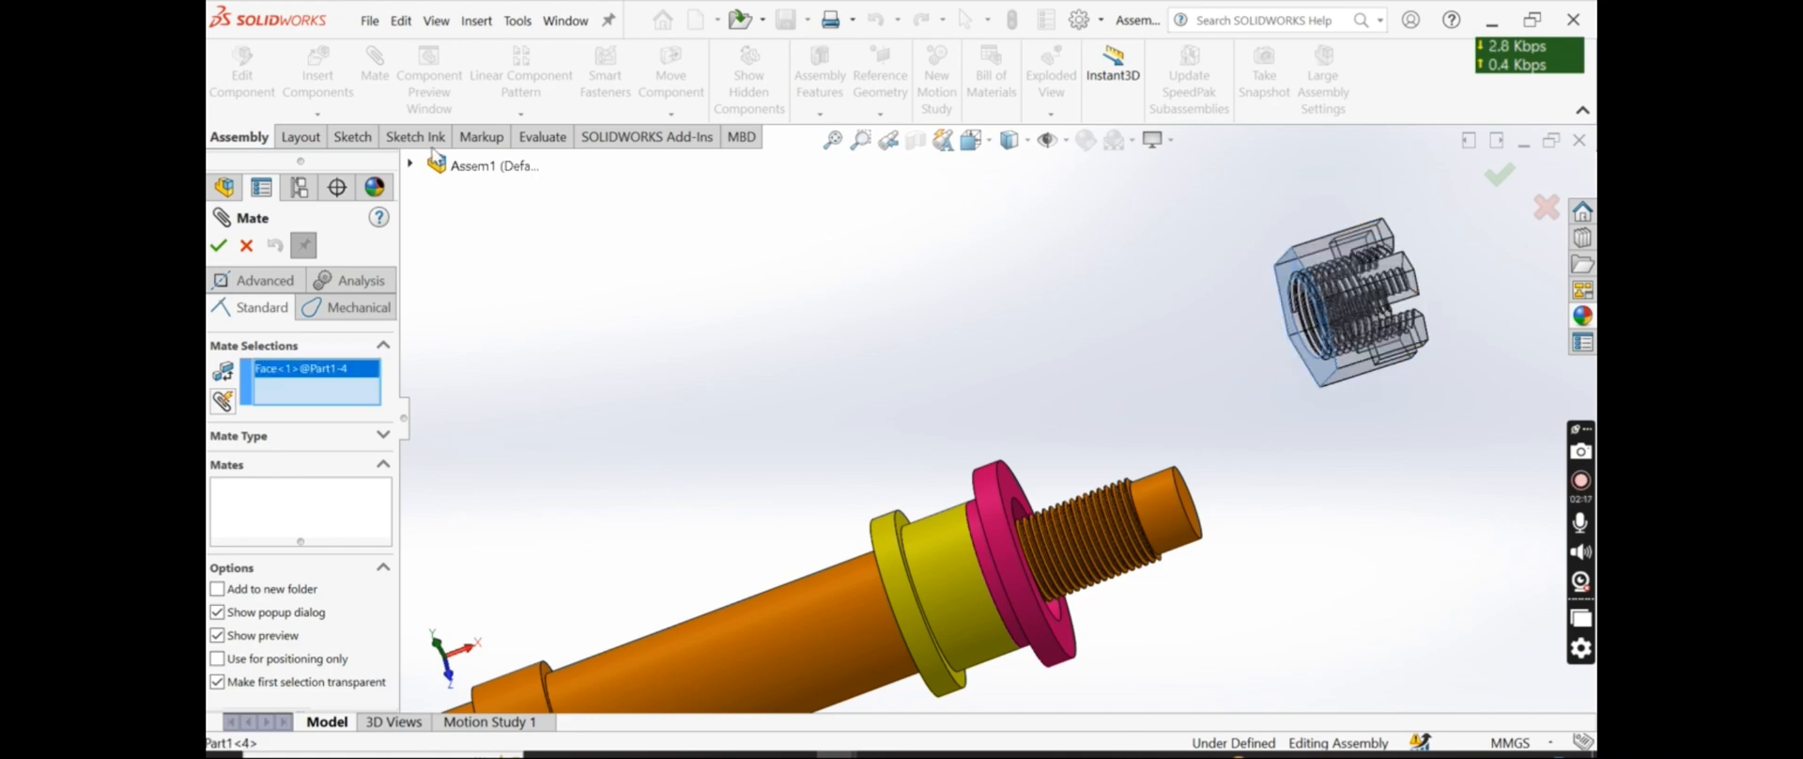
click(409, 163)
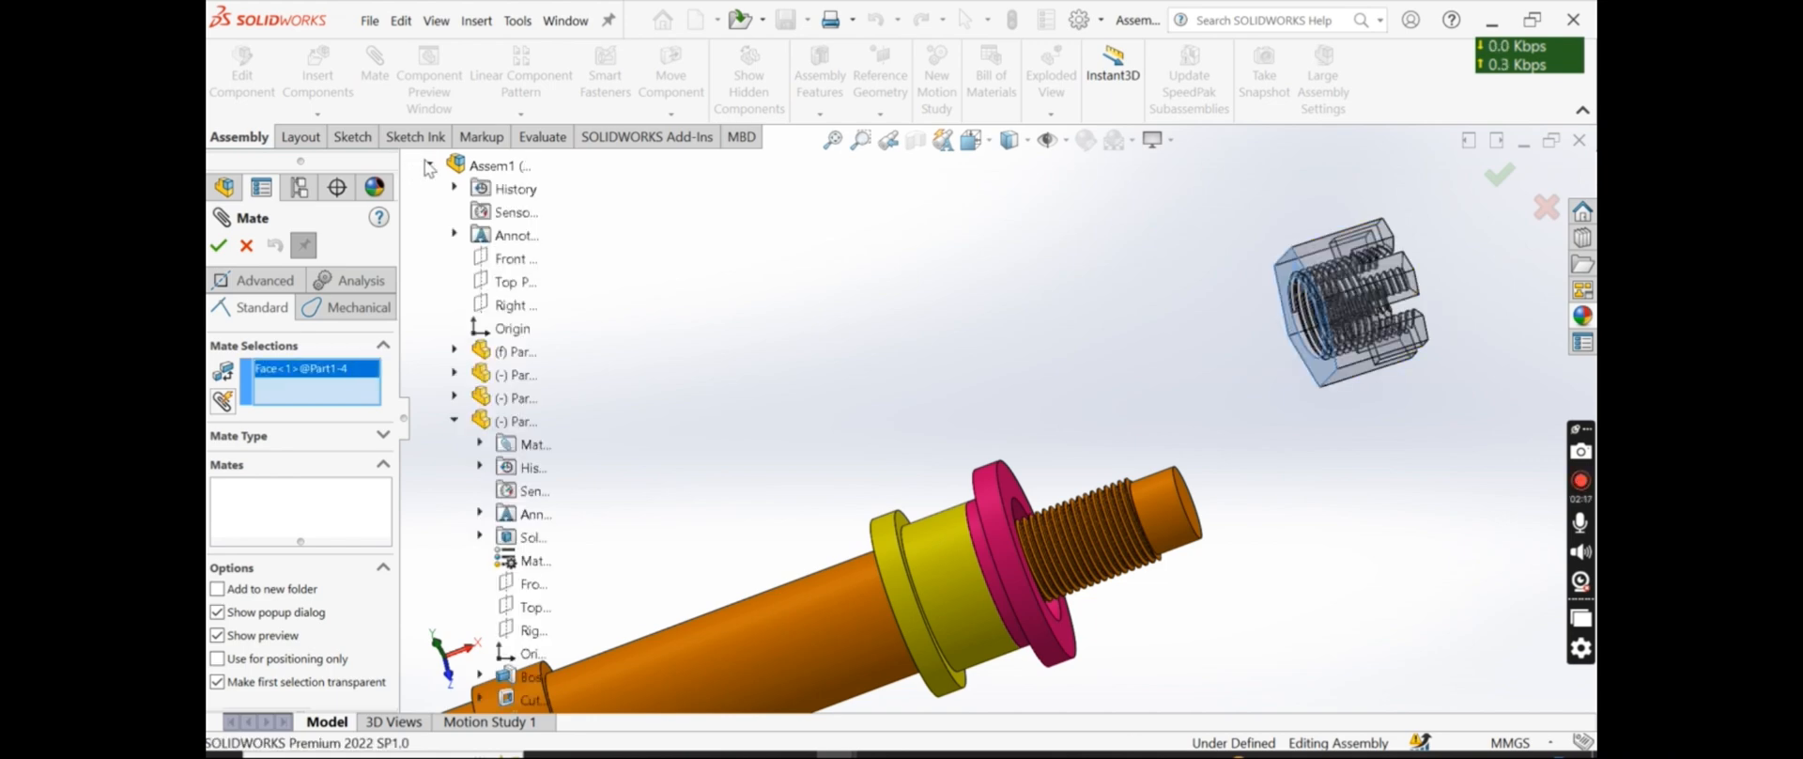
scroll(499, 321, down, 4)
click(509, 653)
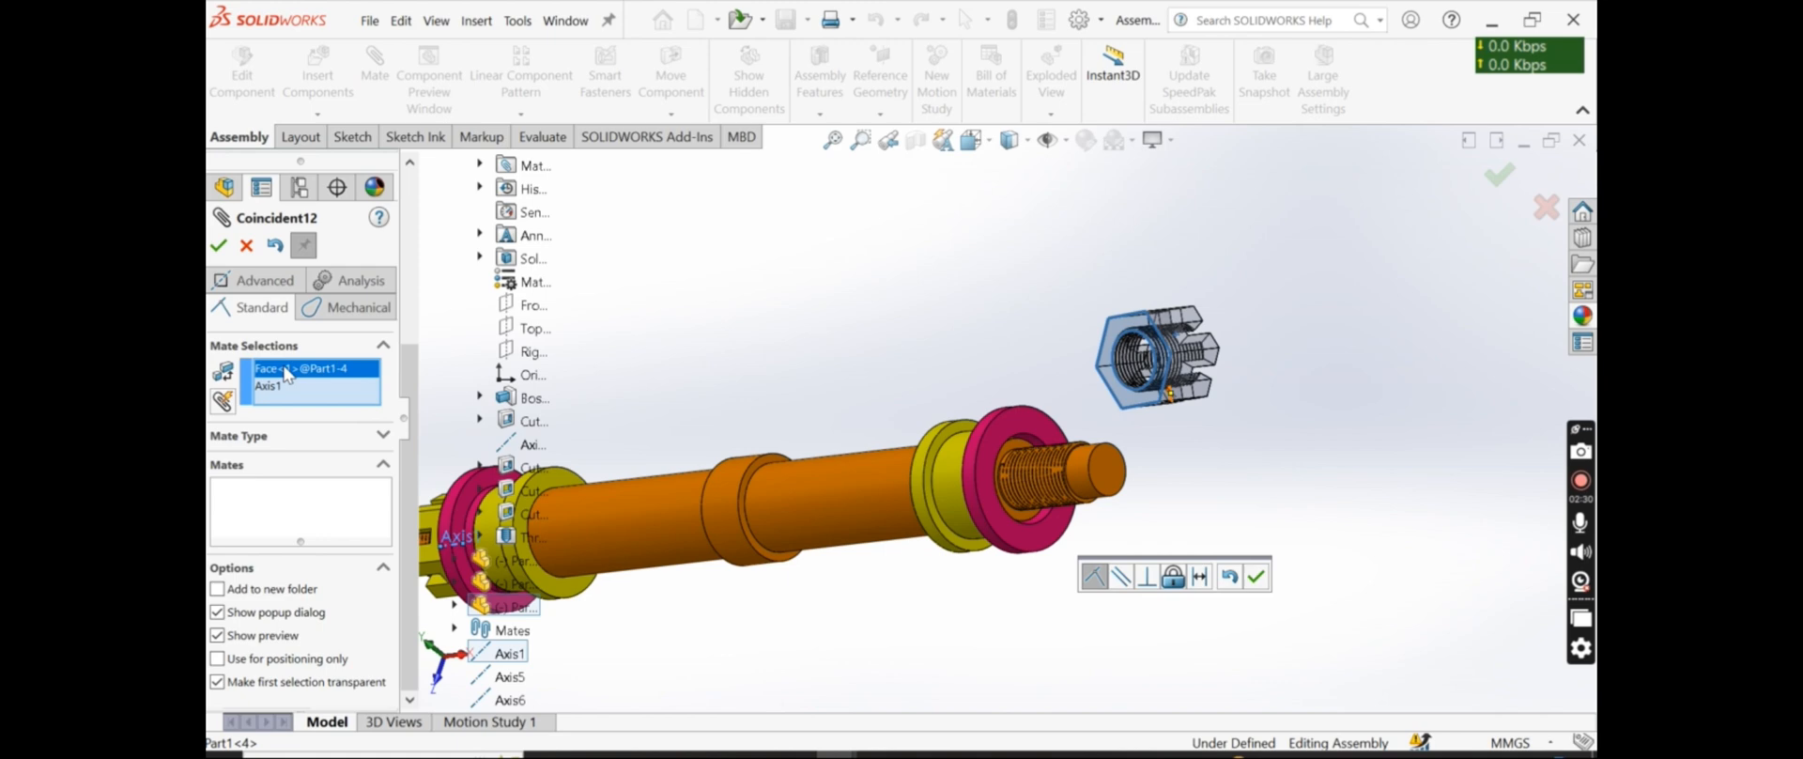
key(Delete)
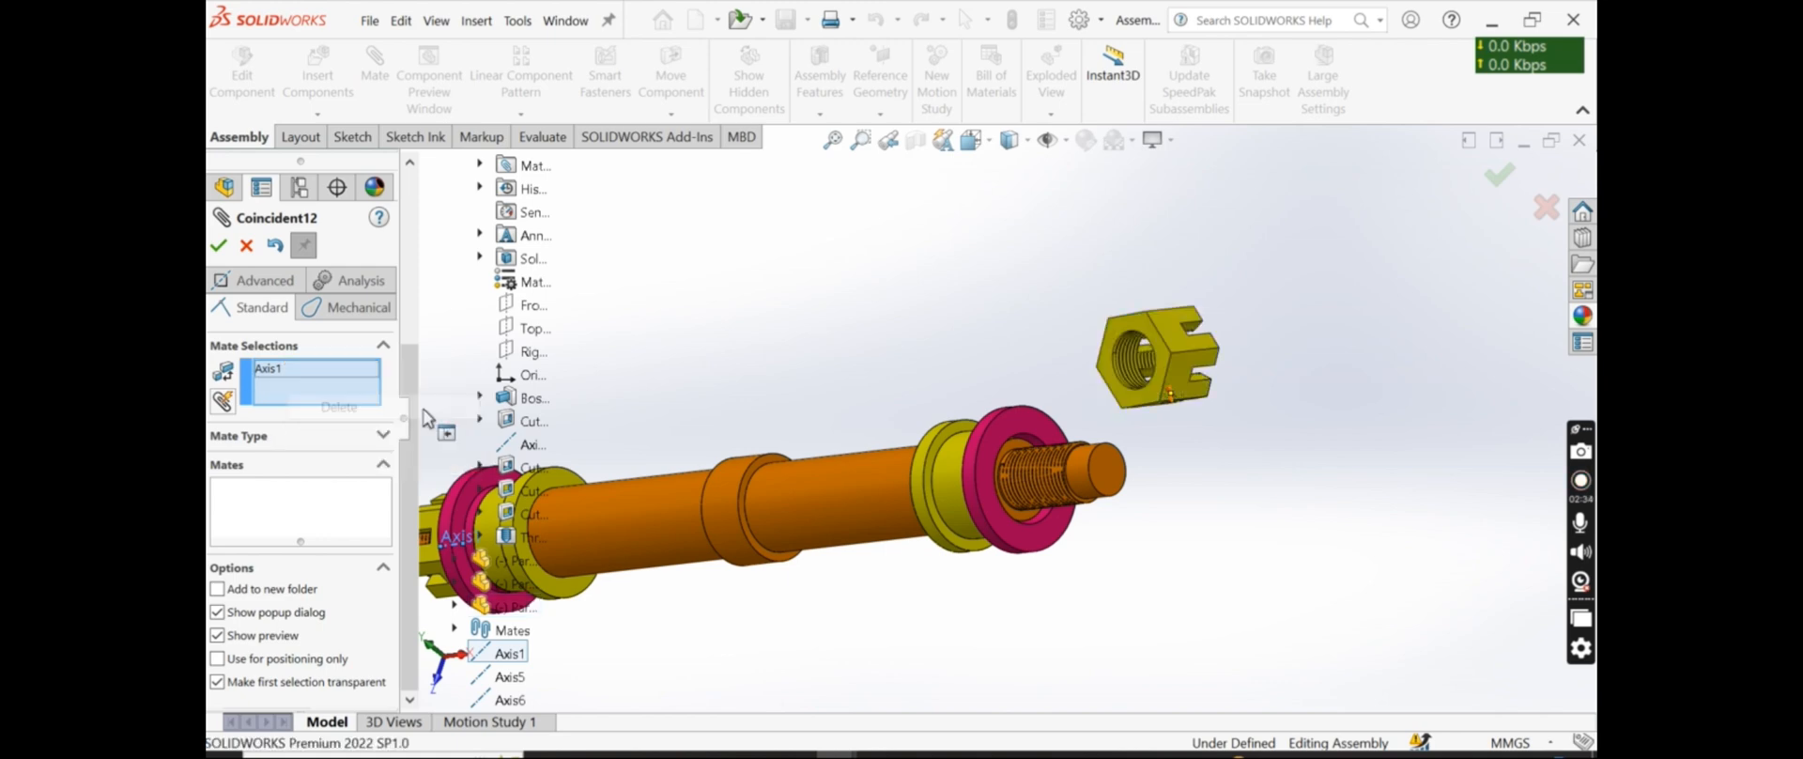
middle_drag(556, 328, 845, 388)
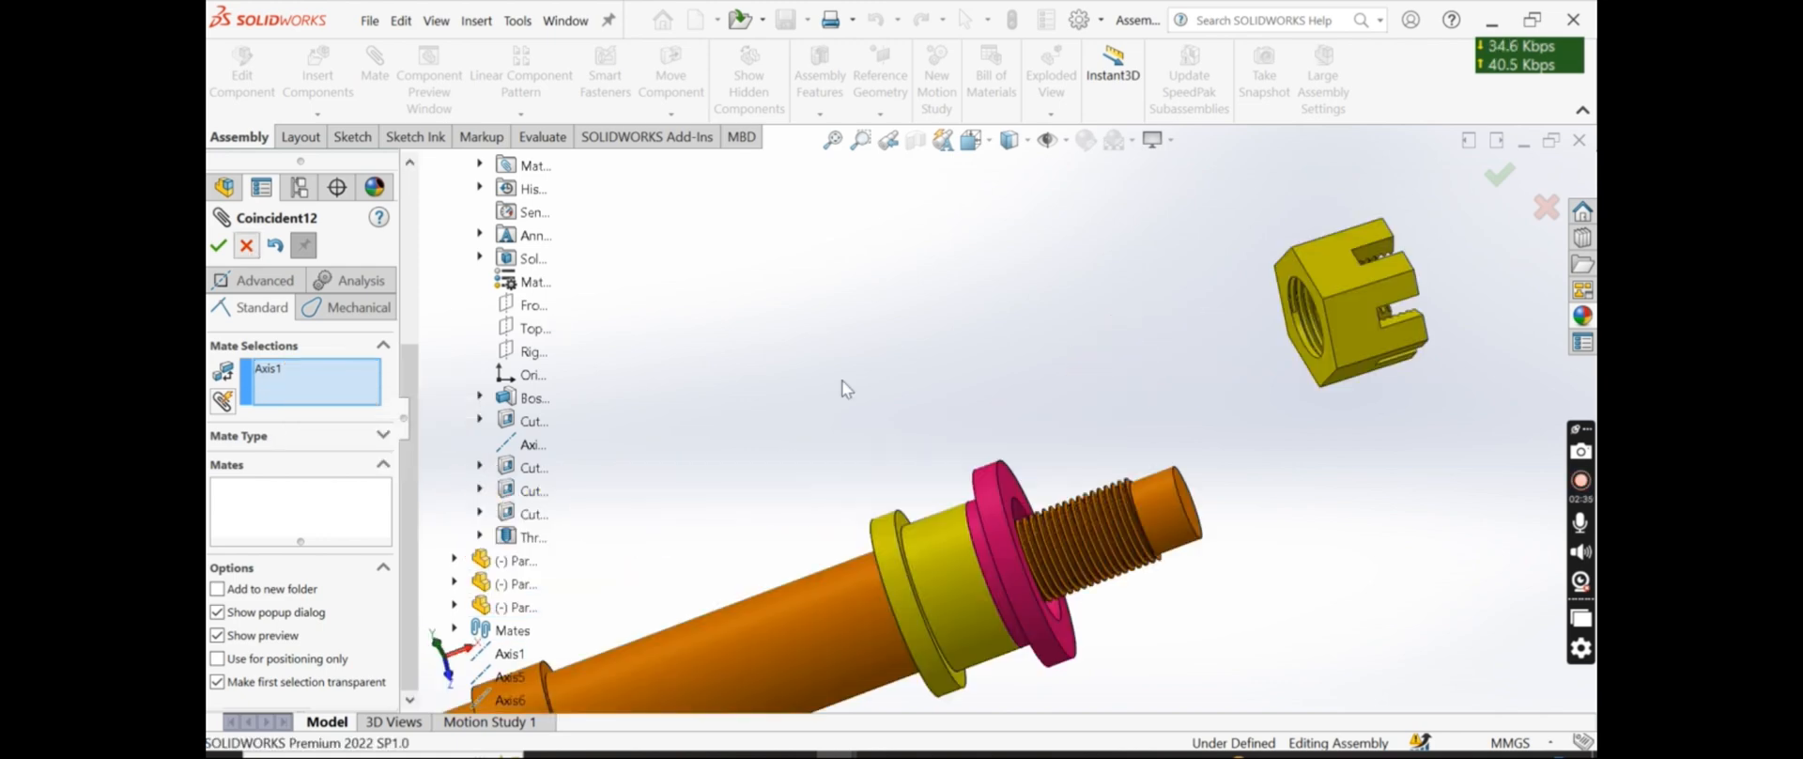
key(Escape)
Add a coincident mate between the nut copy's unslotted face and the outer face of the neighbouring pink ring
scroll(1001, 421, up, 1)
click(374, 75)
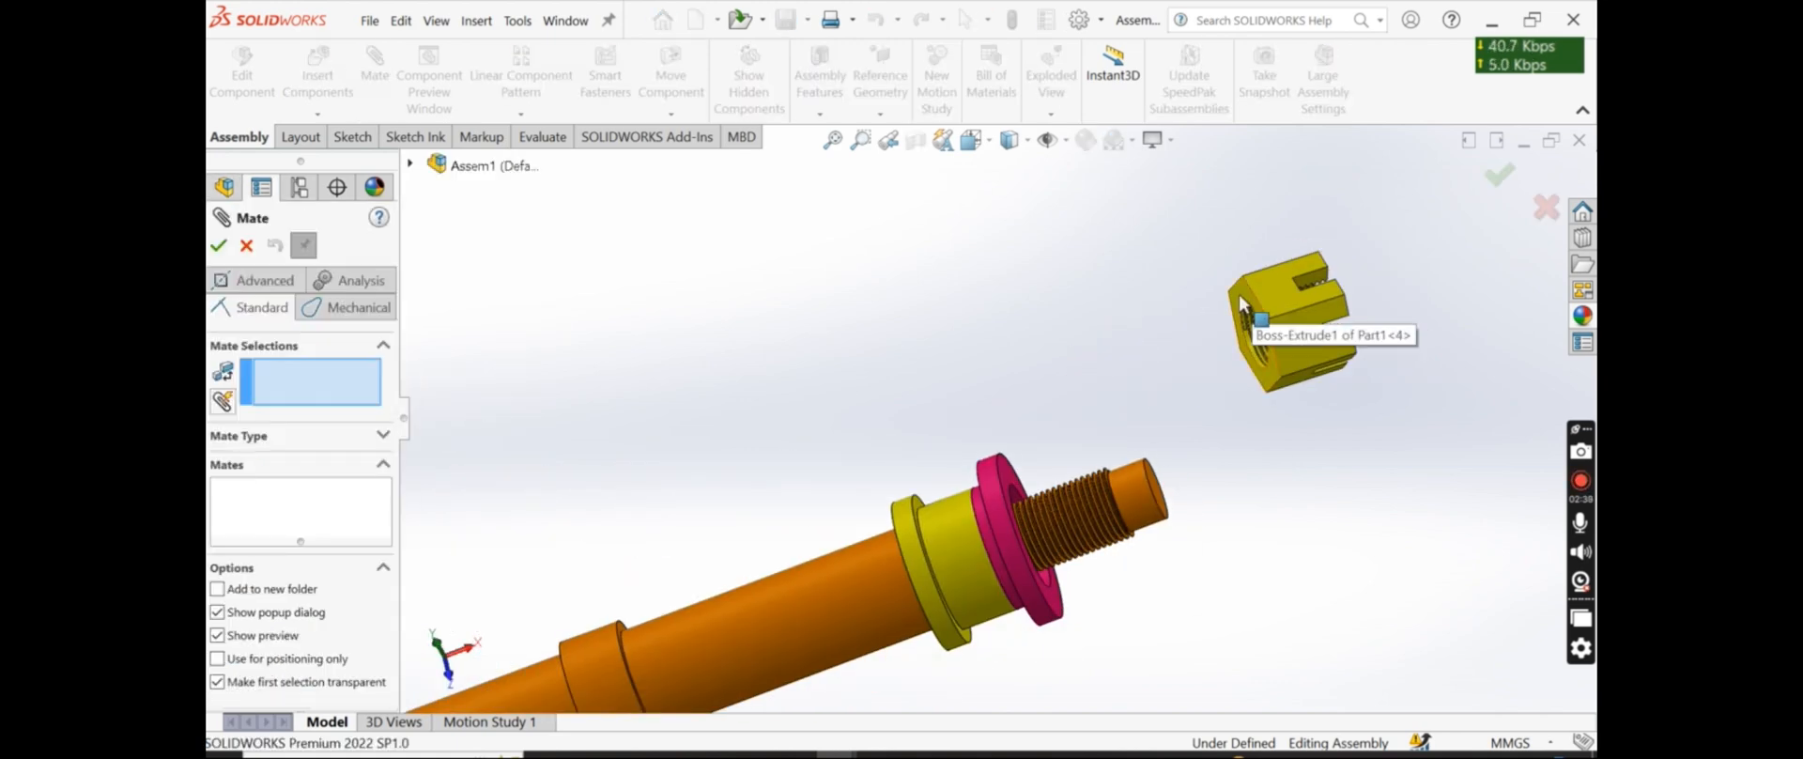
click(1243, 296)
click(1004, 476)
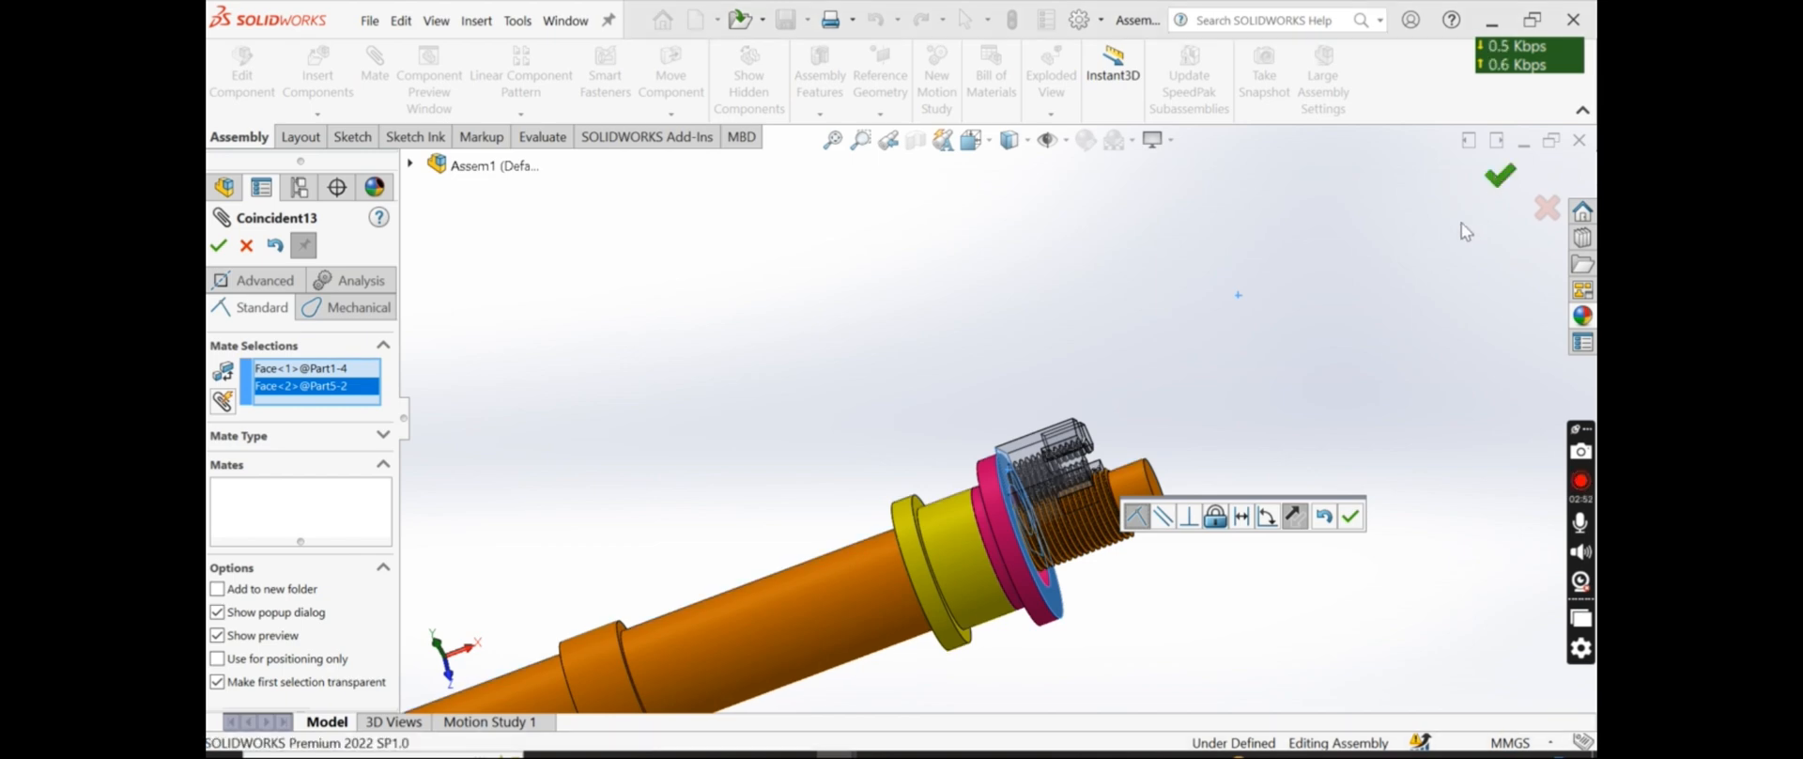
key(Return)
Move the nut copy closer to the shaft and add a second coincident mate using the adjacent pink ring
scroll(1242, 549, down, 2)
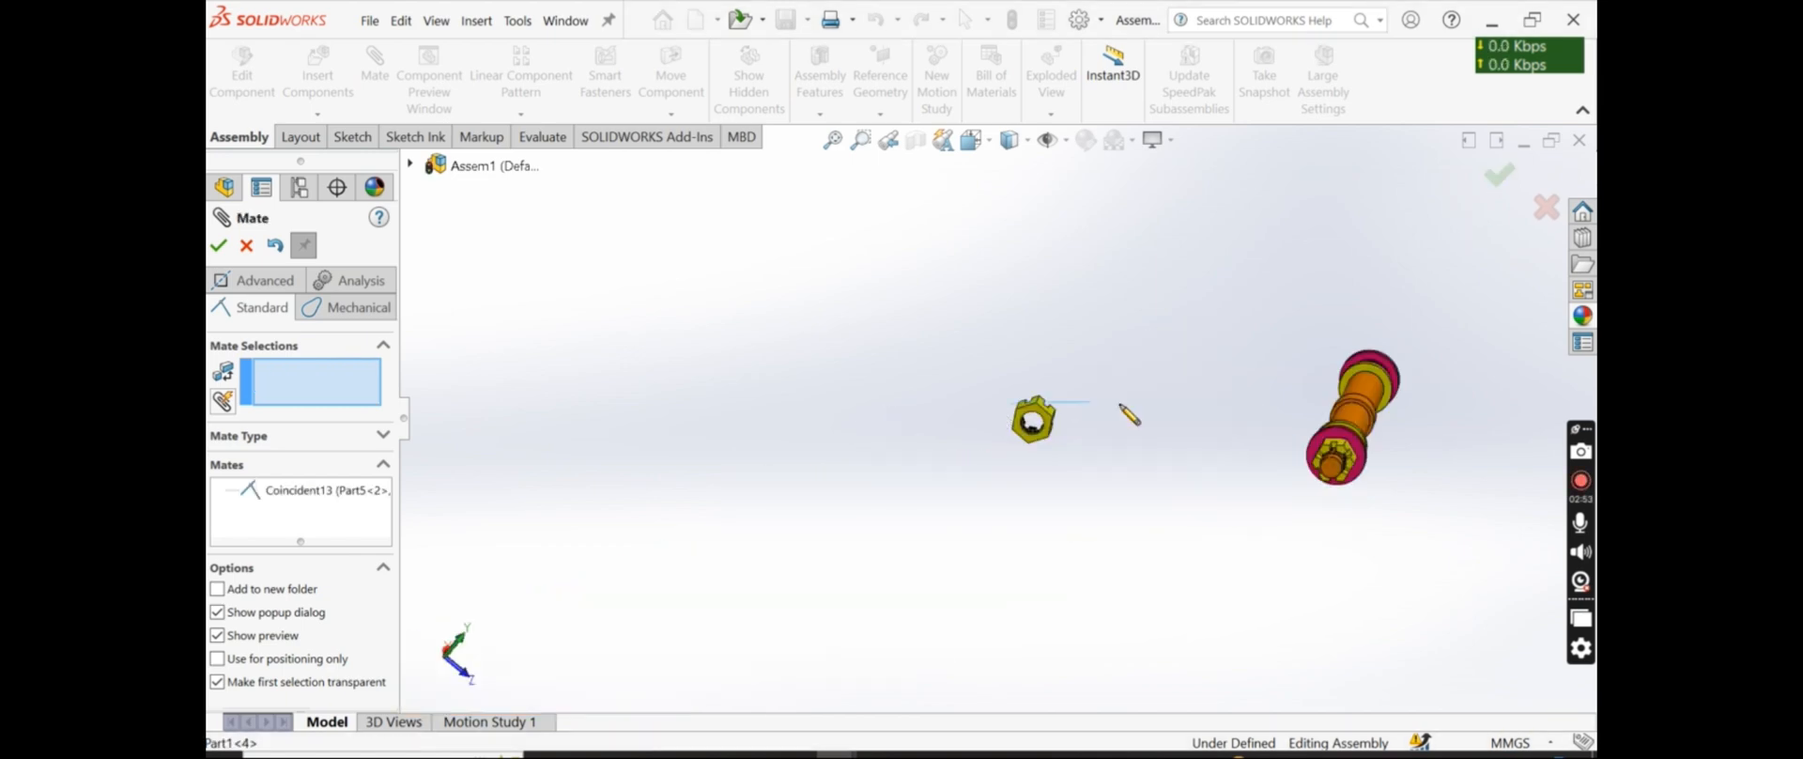
drag(1039, 419, 1308, 419)
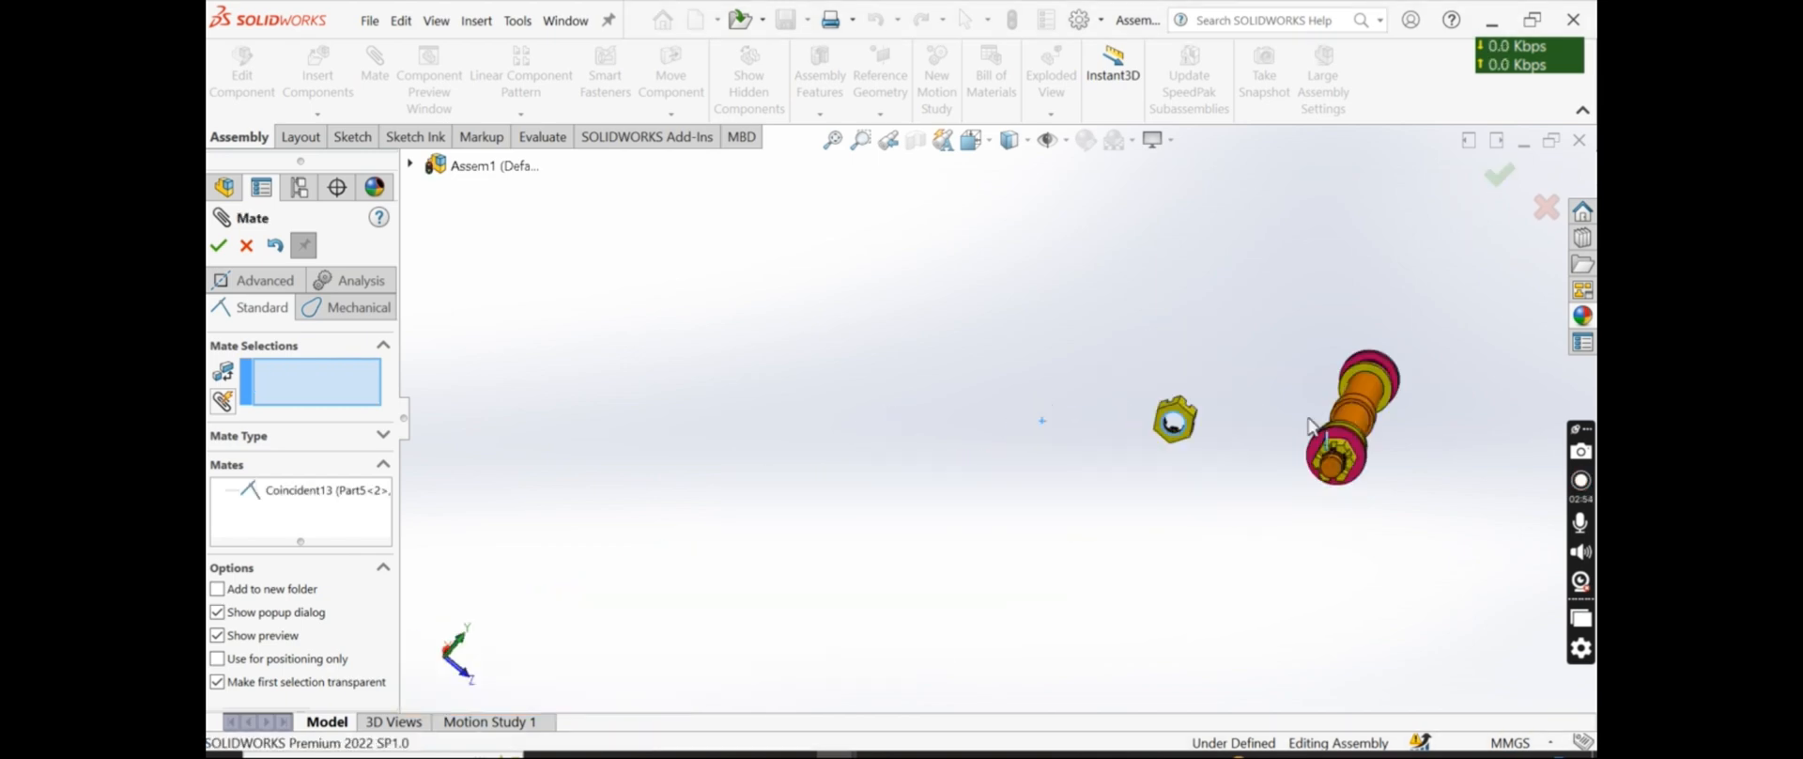
scroll(1312, 428, down, 5)
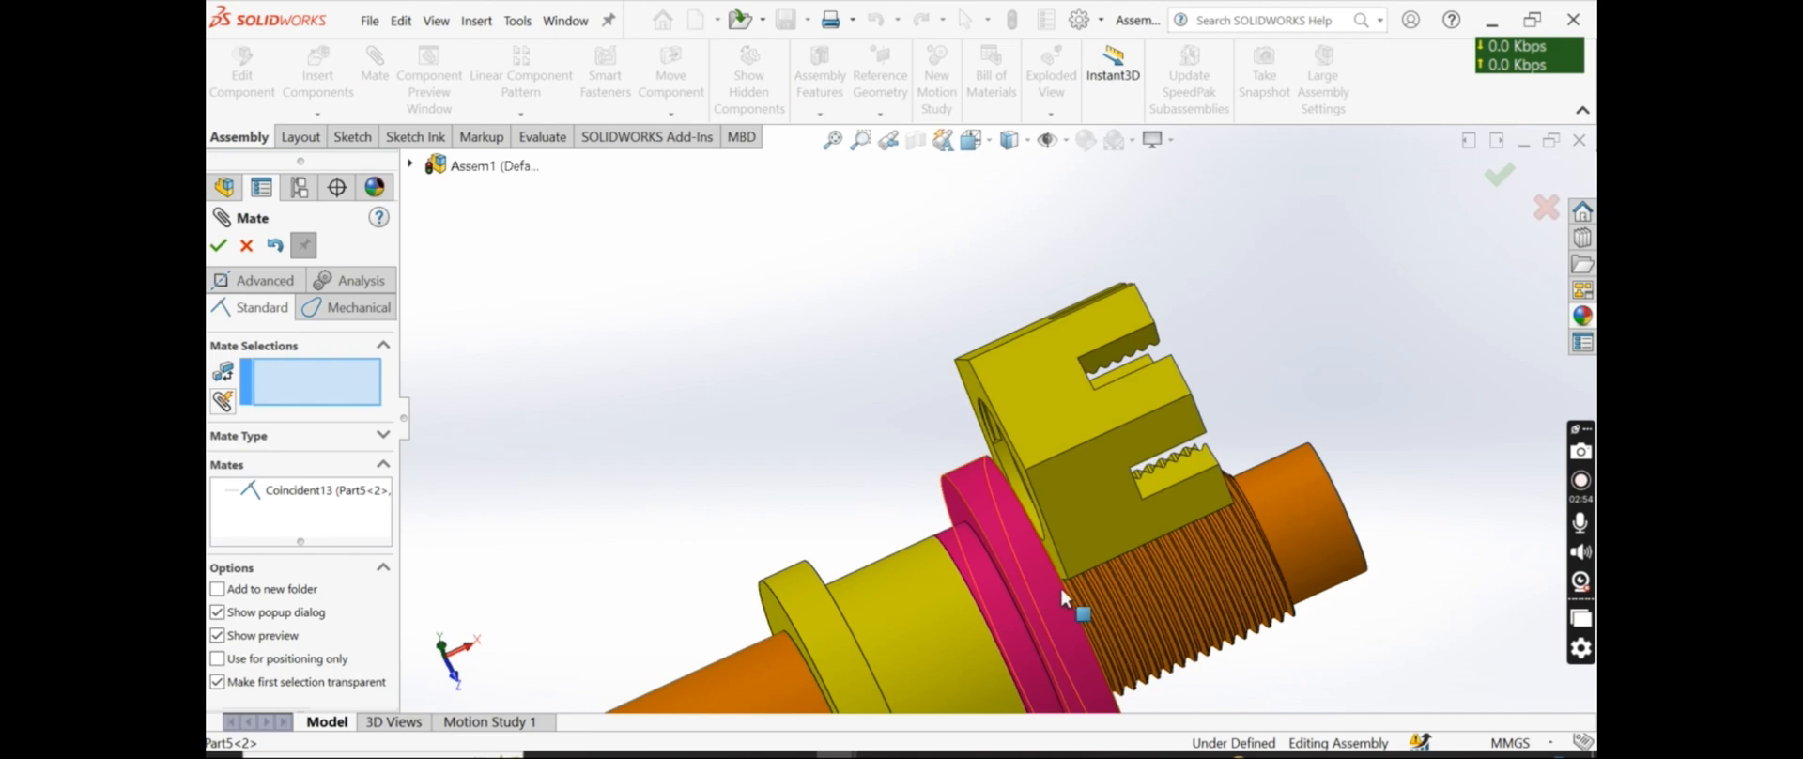
click(1061, 593)
scroll(900, 436, down, 3)
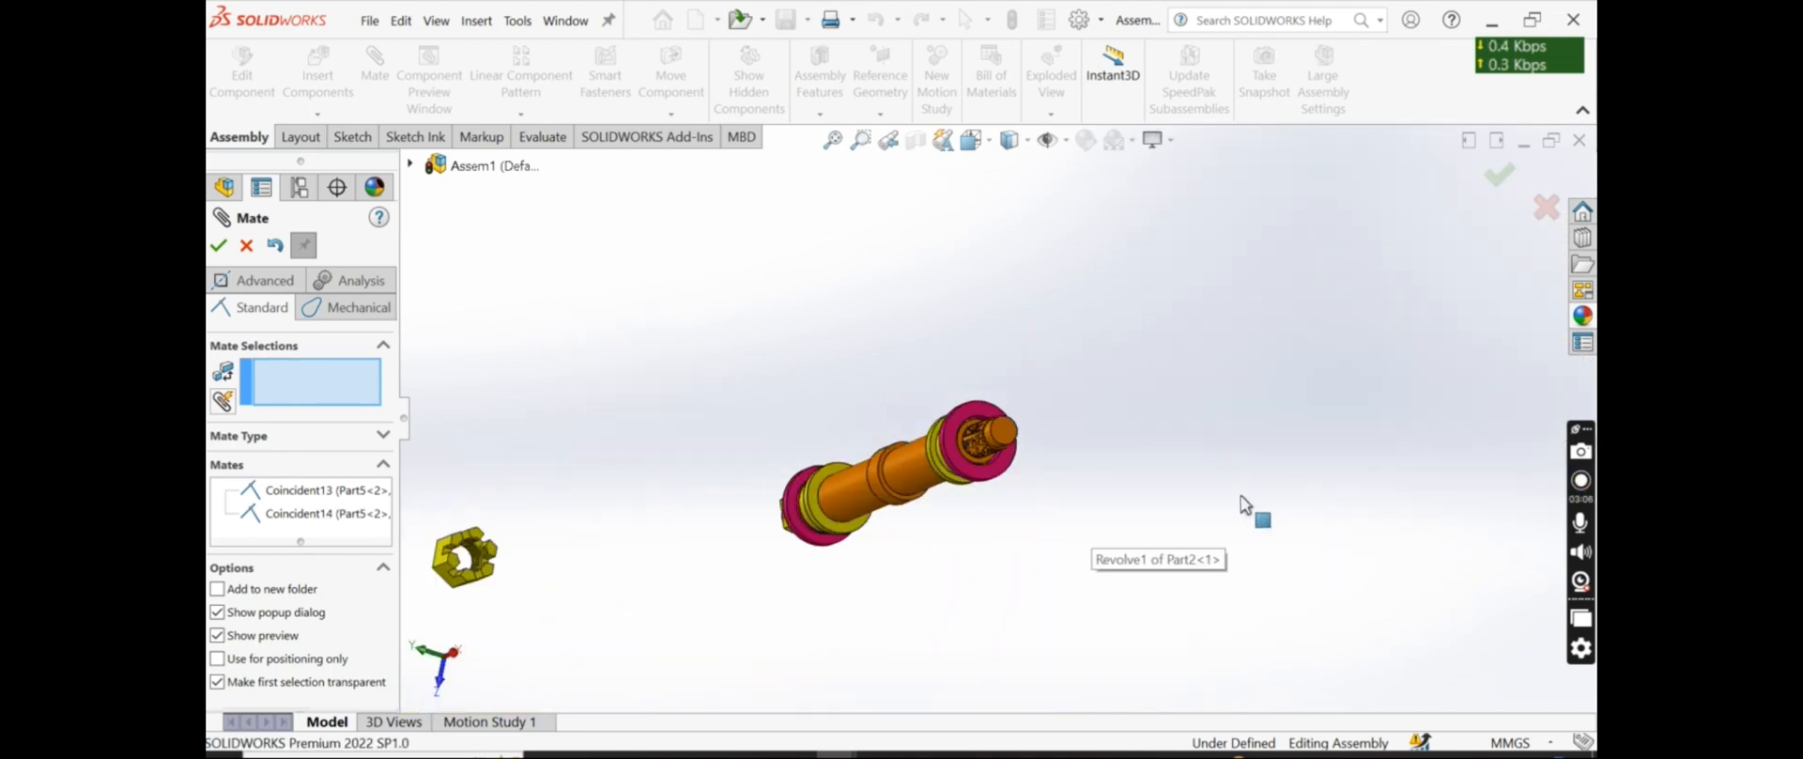
Mate the bore edge of the loose nut copy concentric with Axis1 of the slotted nut already fitted at the other shaft end
scroll(890, 510, up, 3)
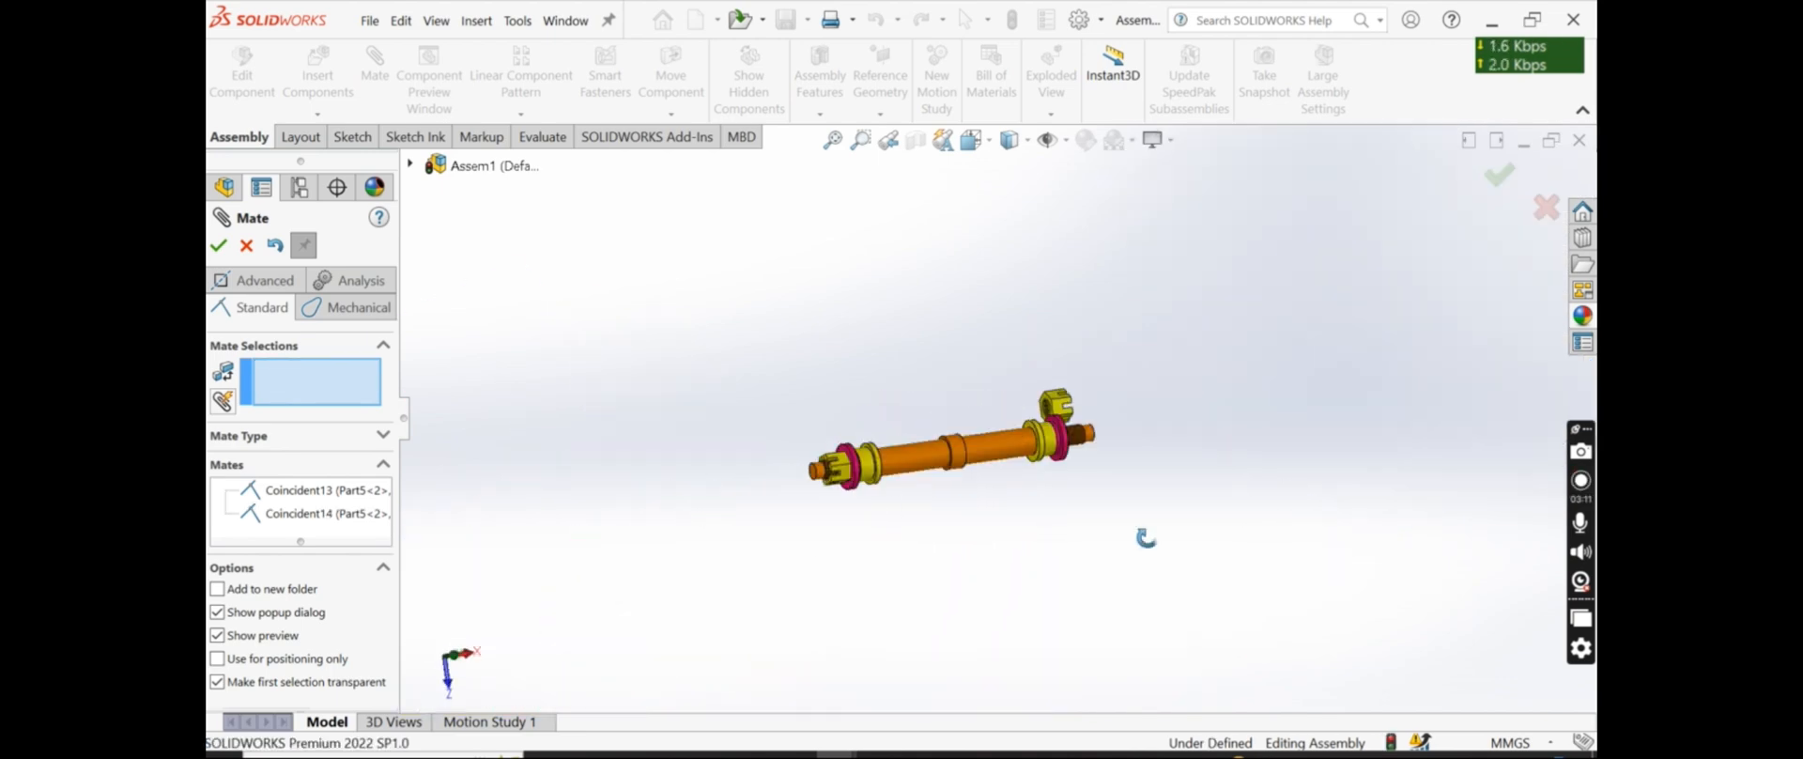
scroll(1136, 469, down, 5)
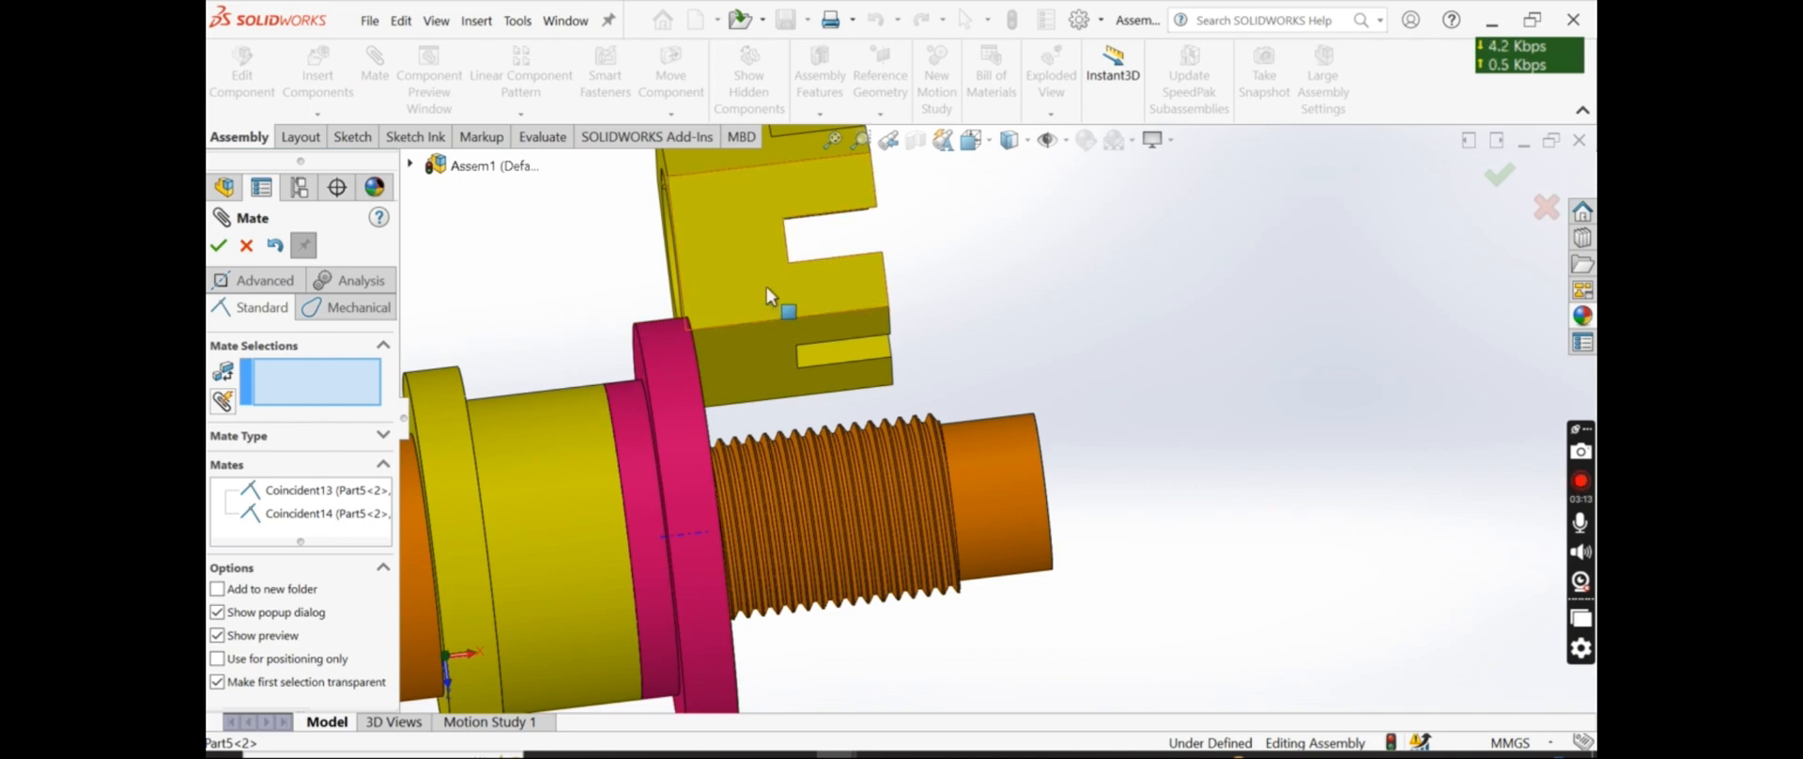
click(218, 249)
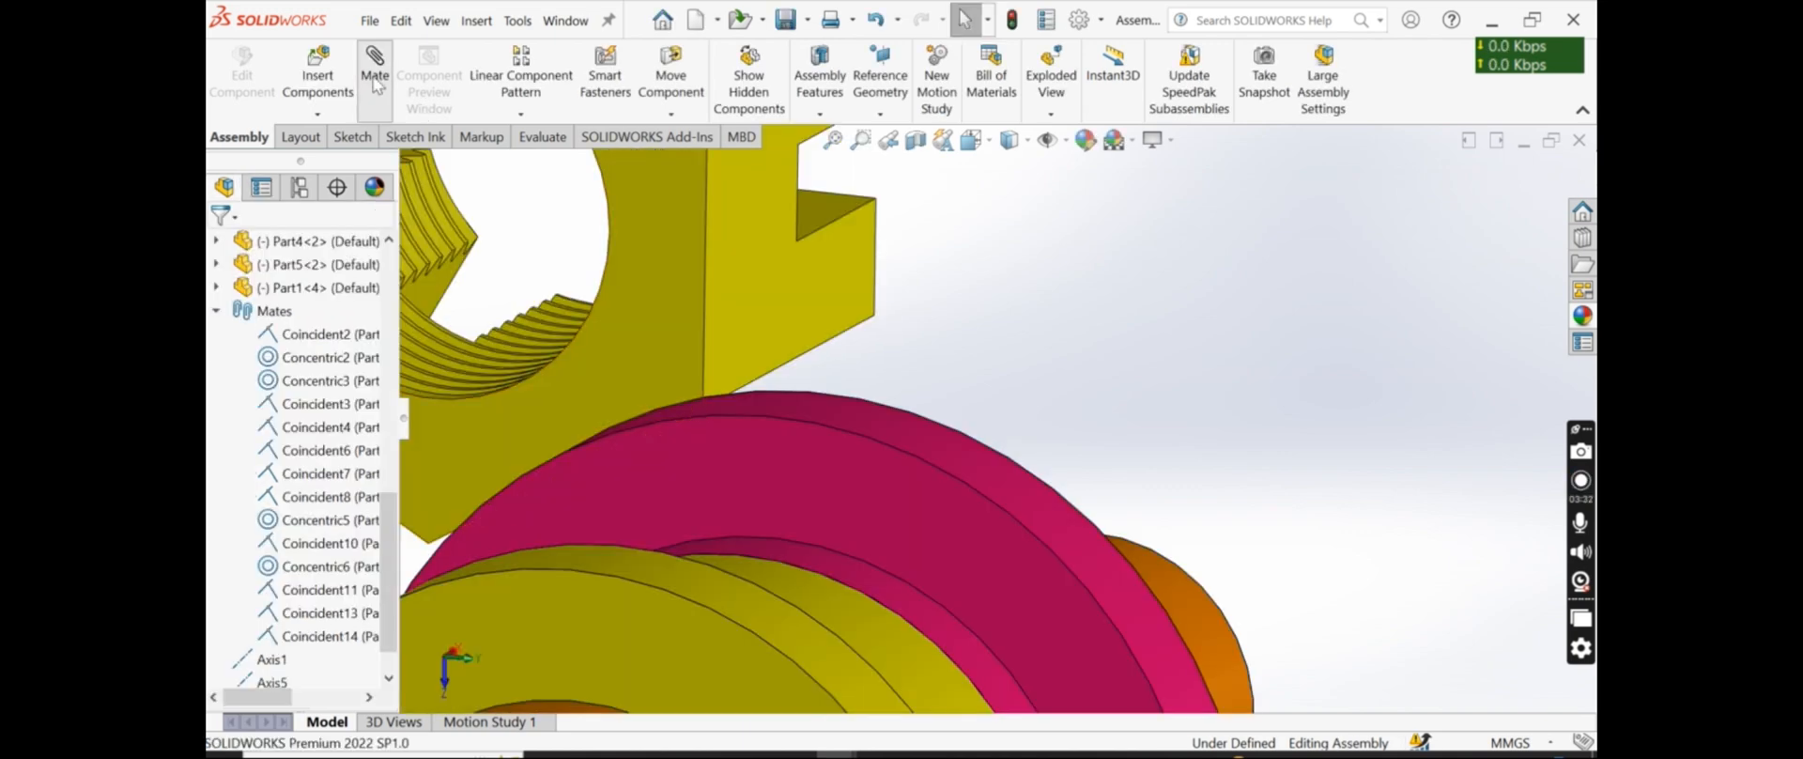
click(375, 82)
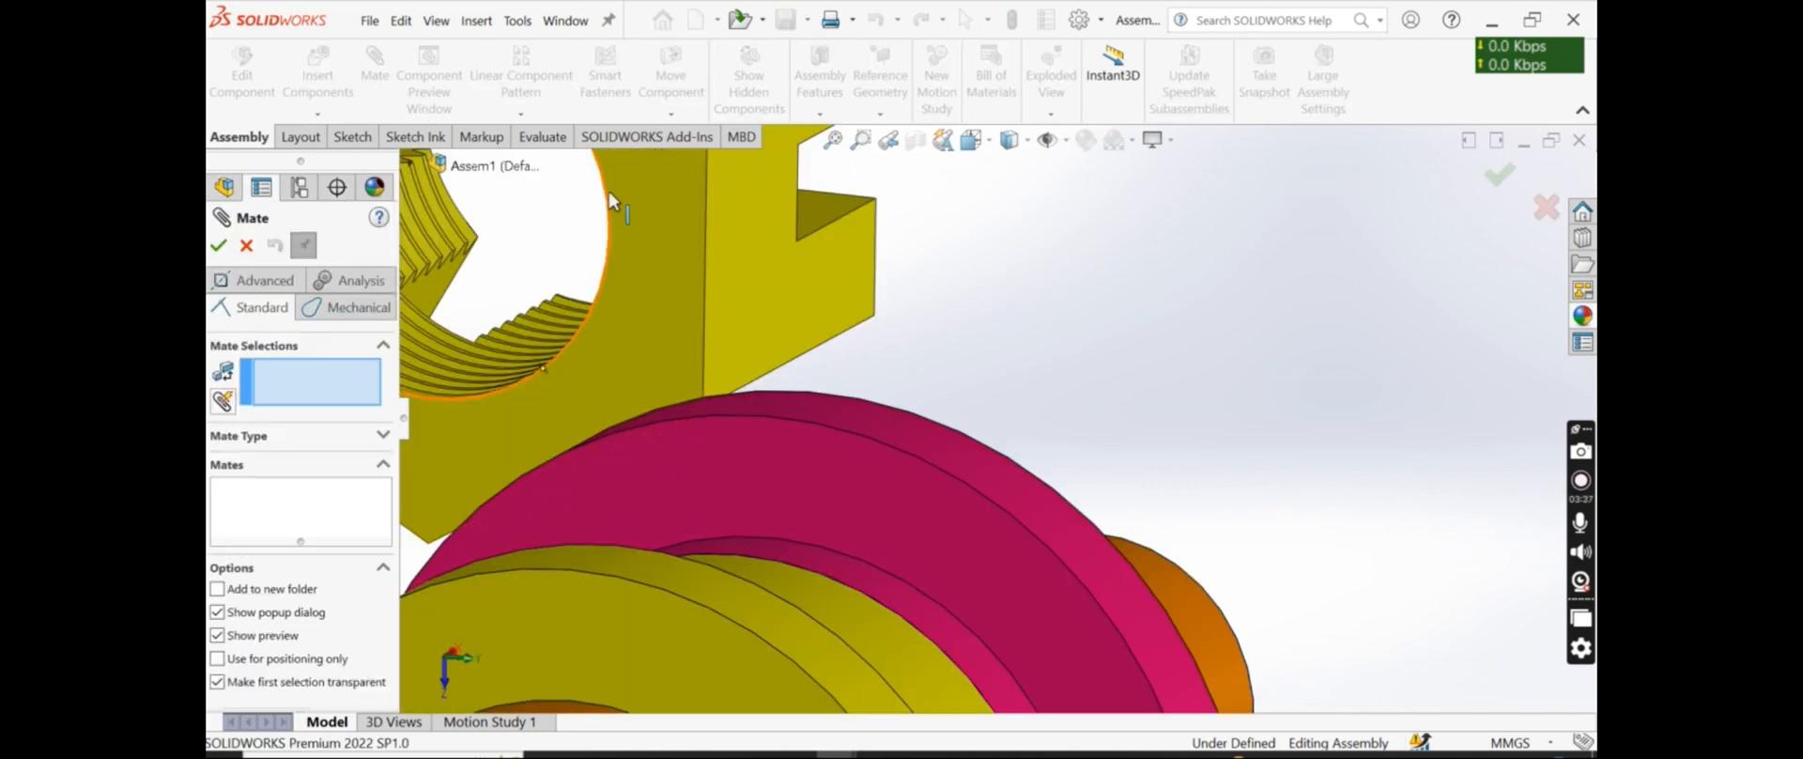
click(606, 216)
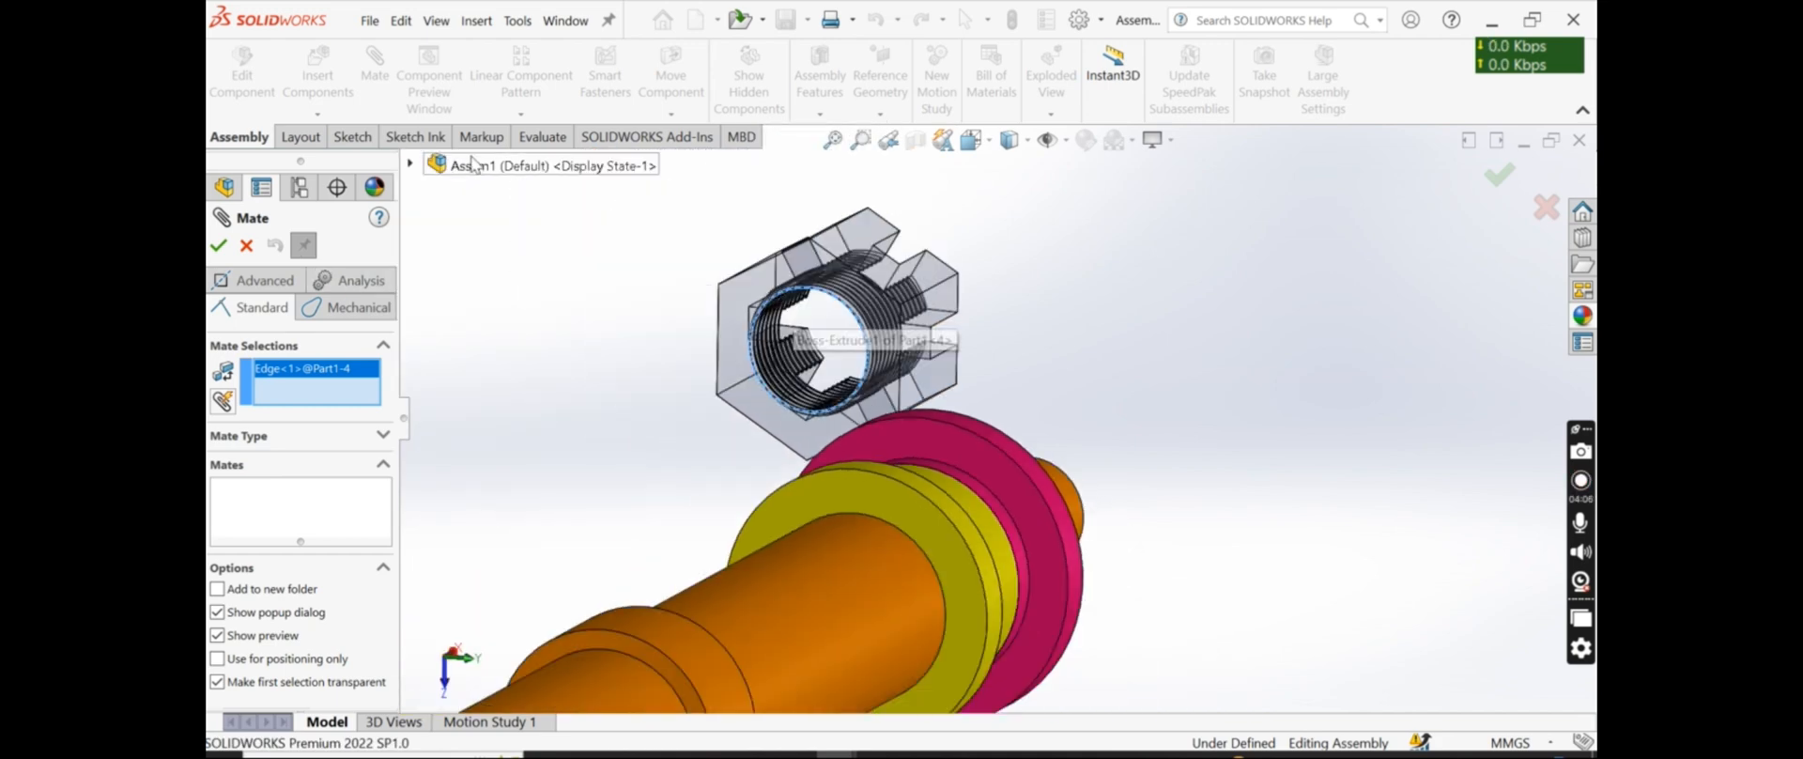
click(439, 165)
click(537, 444)
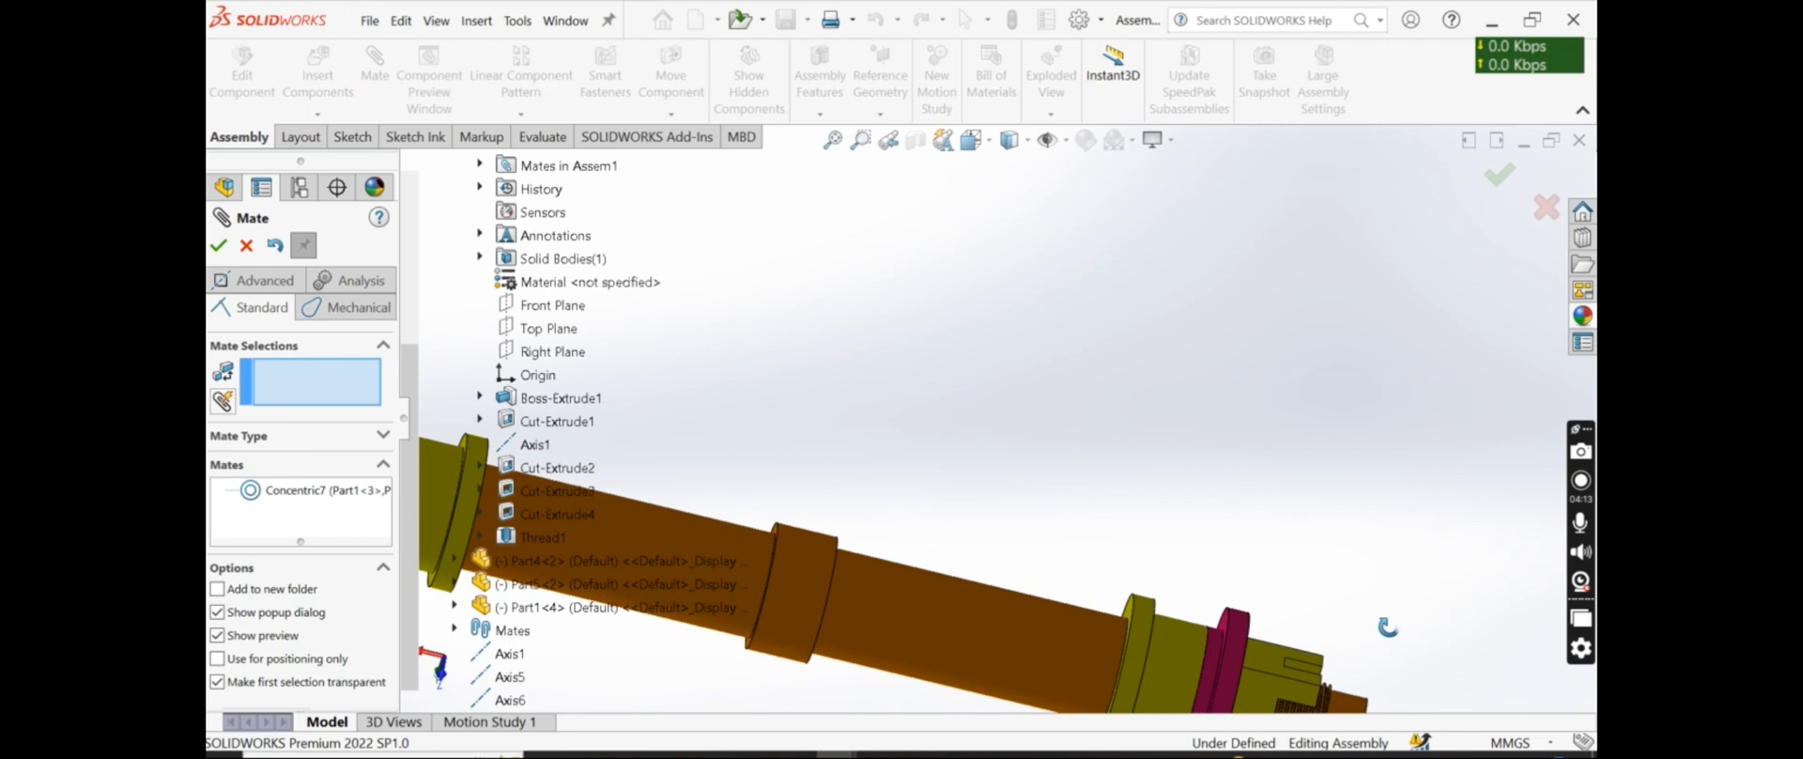
scroll(1256, 592, up, 3)
middle_drag(1387, 627, 1240, 517)
scroll(1084, 430, down, 2)
scroll(1084, 430, up, 2)
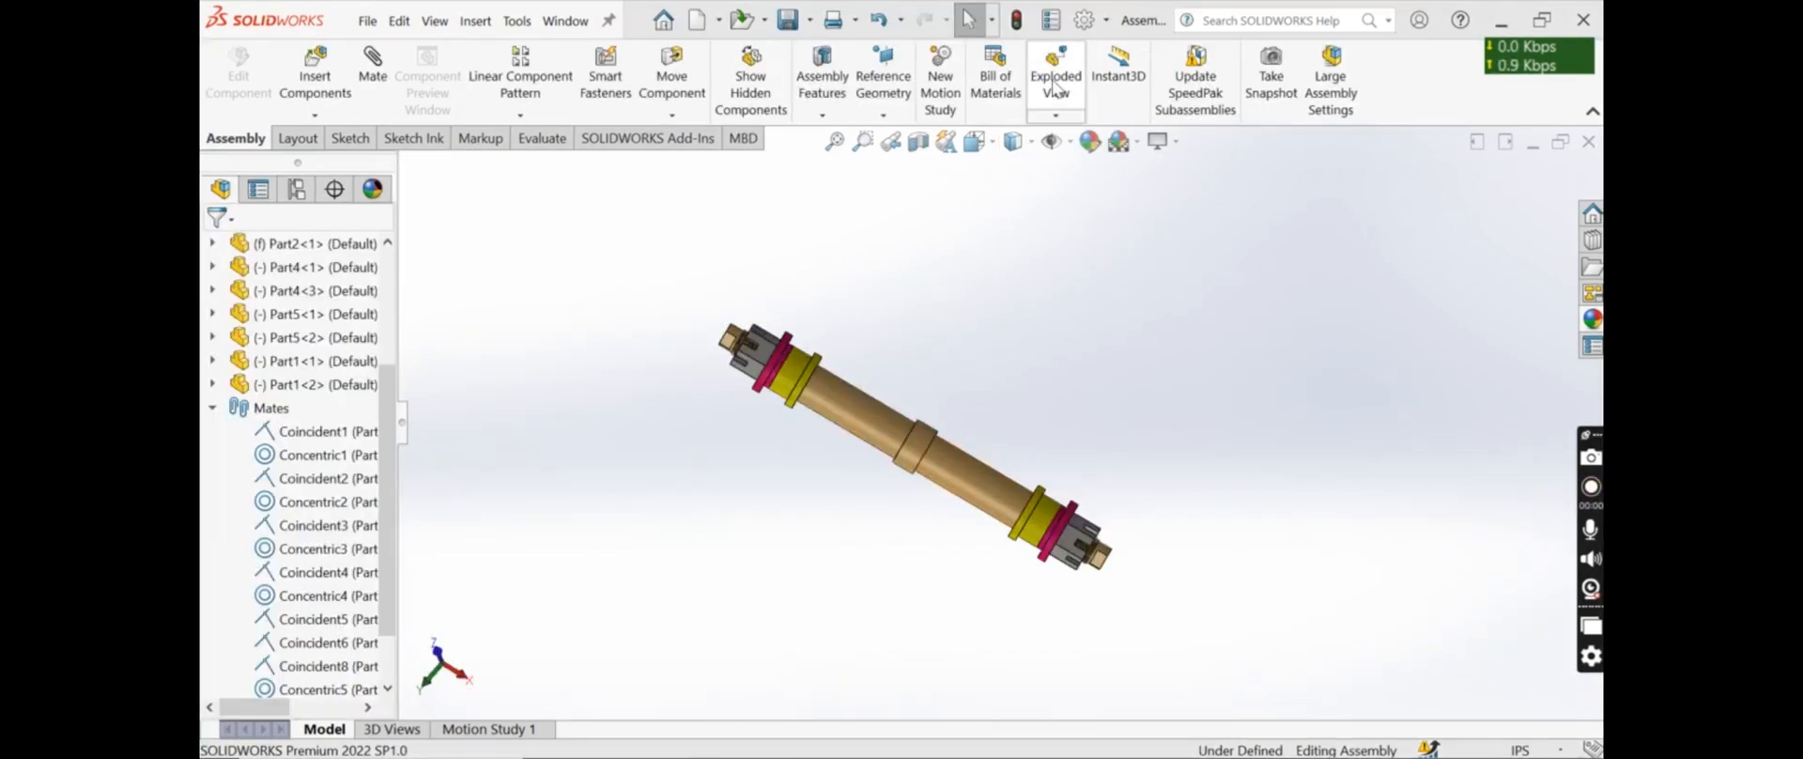
Start an exploded view and move the +X end's nut, pink ring and yellow bushing outward along X by about 8.5, 7.0 and 5.9 in
click(1051, 85)
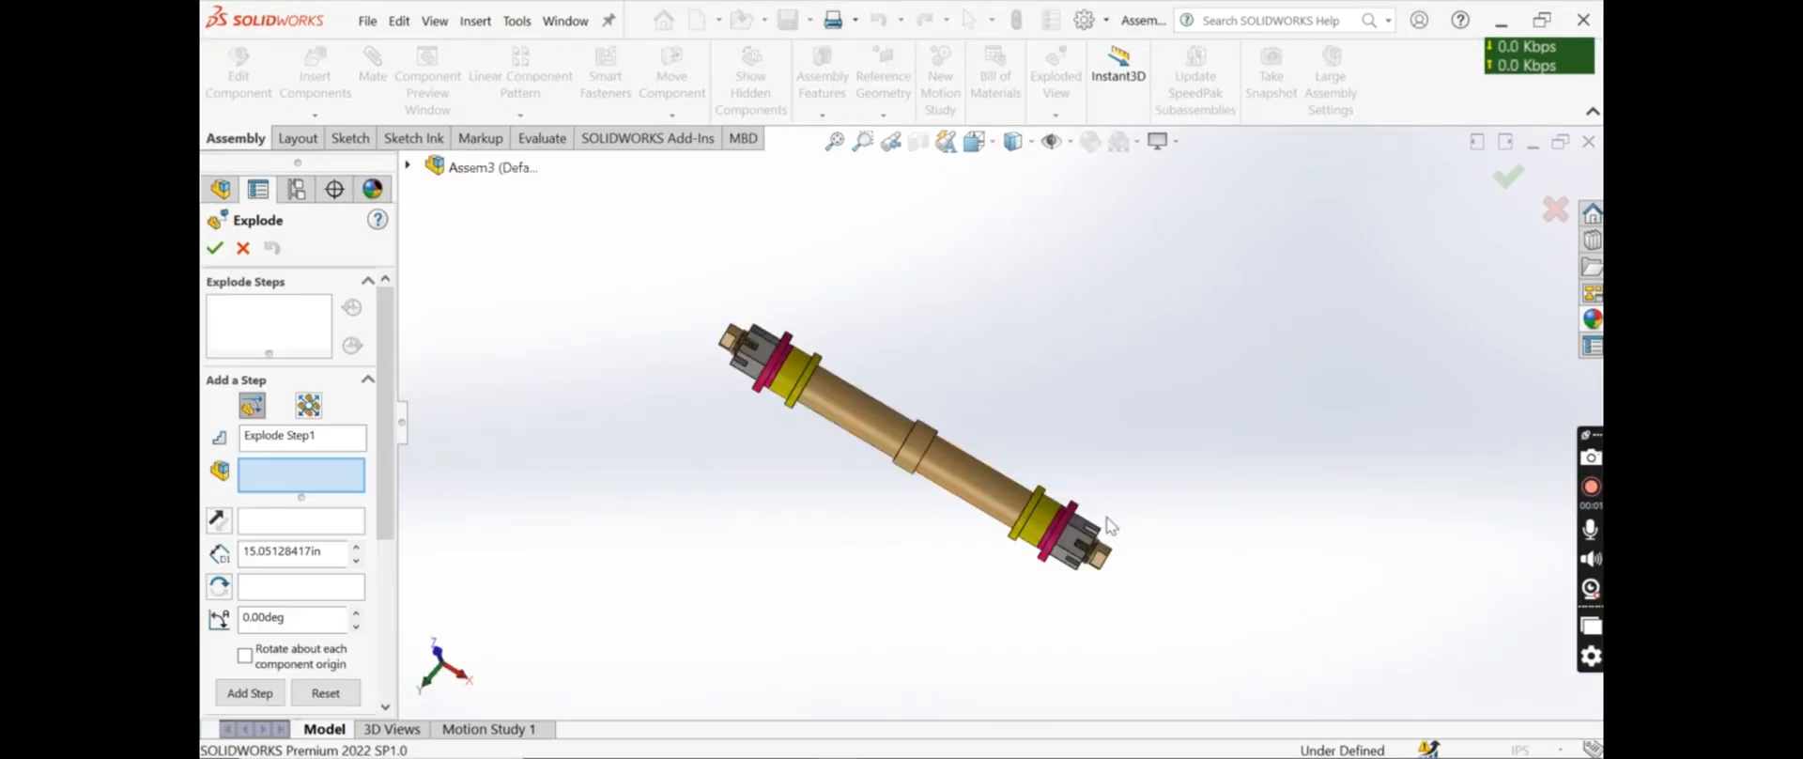
click(1086, 531)
drag(1165, 588, 1362, 710)
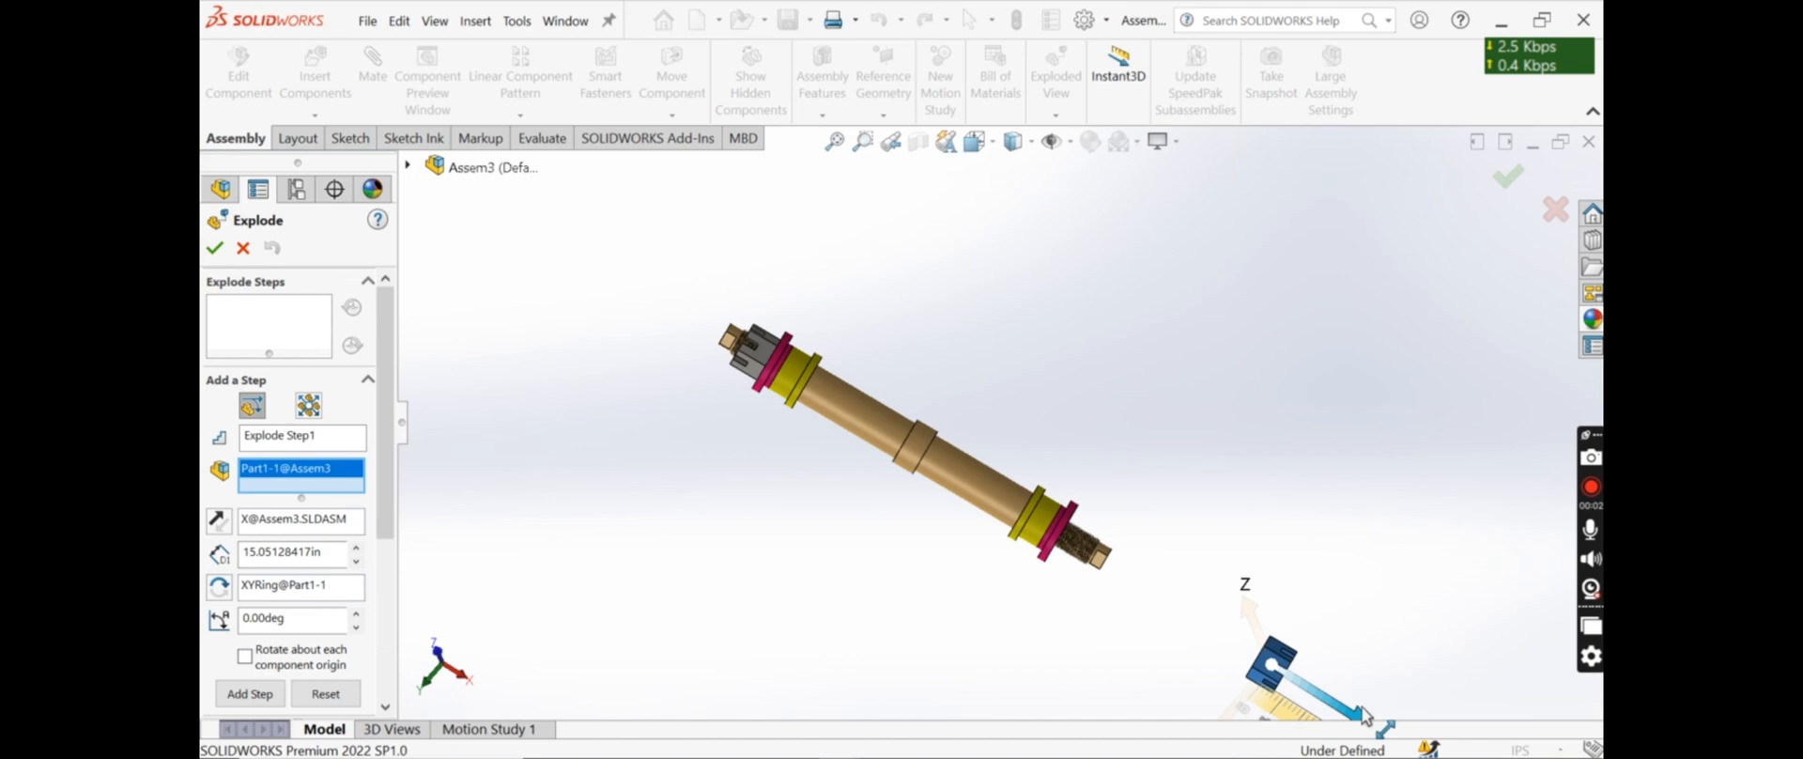
click(1065, 537)
drag(1140, 598, 1285, 703)
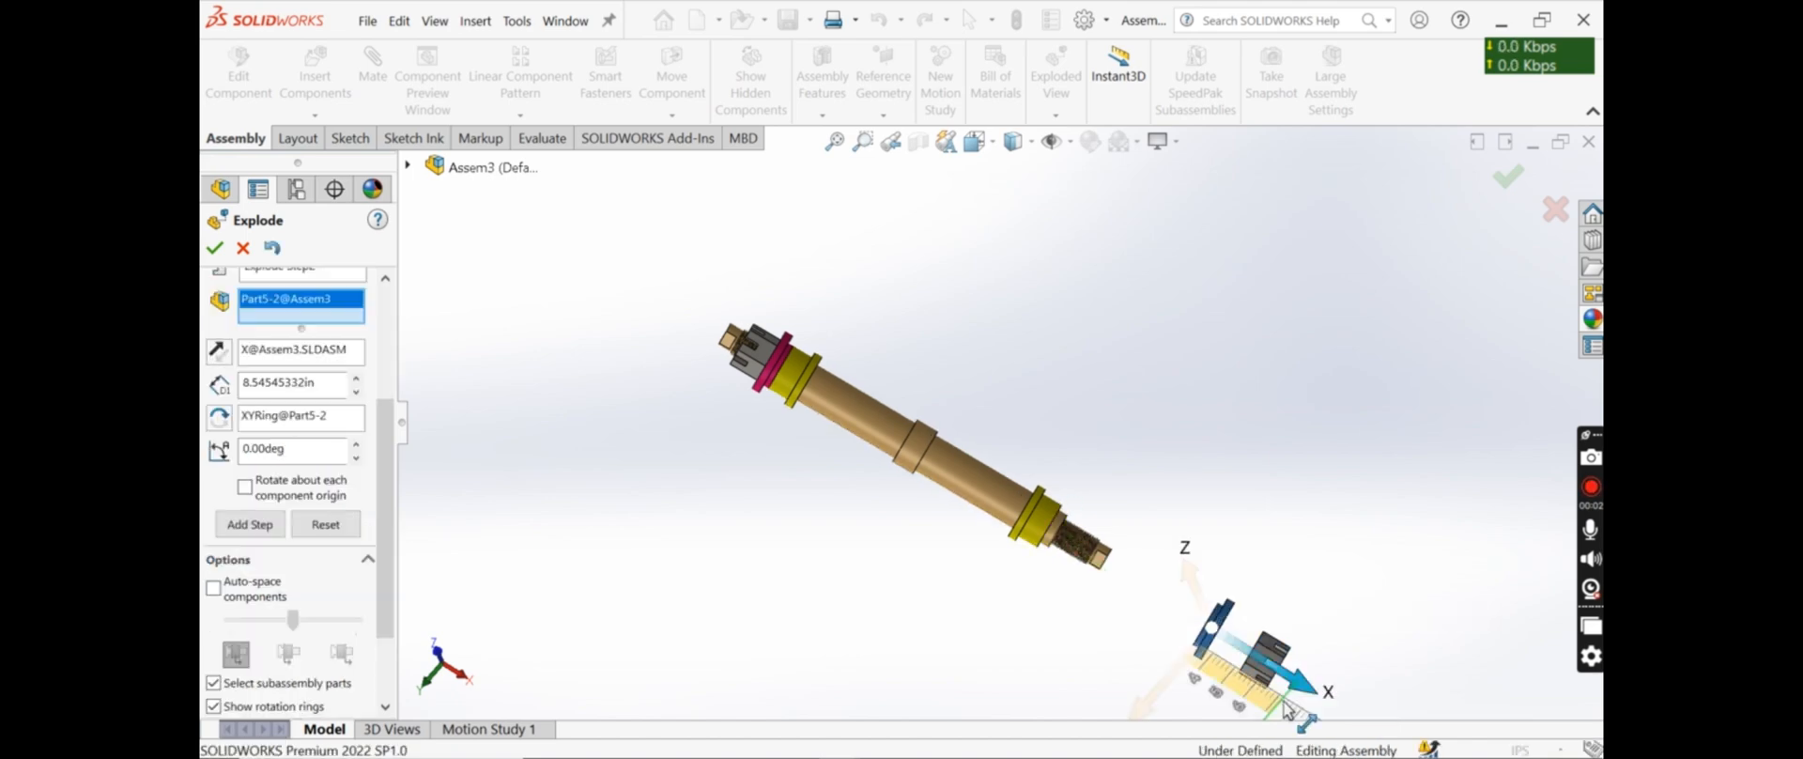
click(1165, 606)
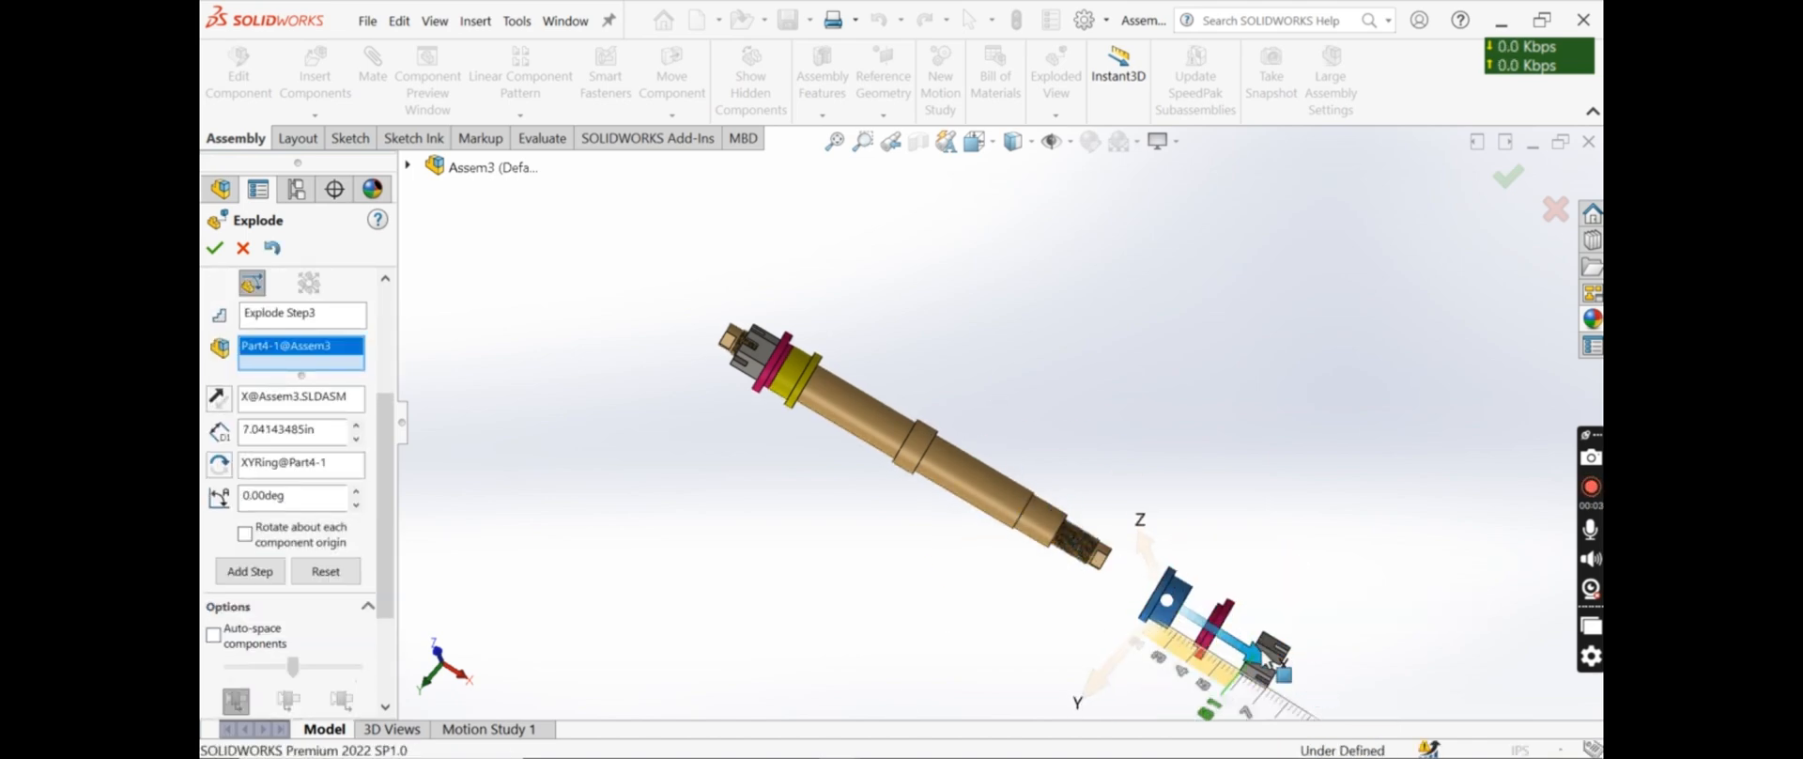
click(250, 594)
Explode the opposite end's slotted nut and pink ring outward along X by about 11.1 and 10.2 in, and accept the exploded view
click(746, 349)
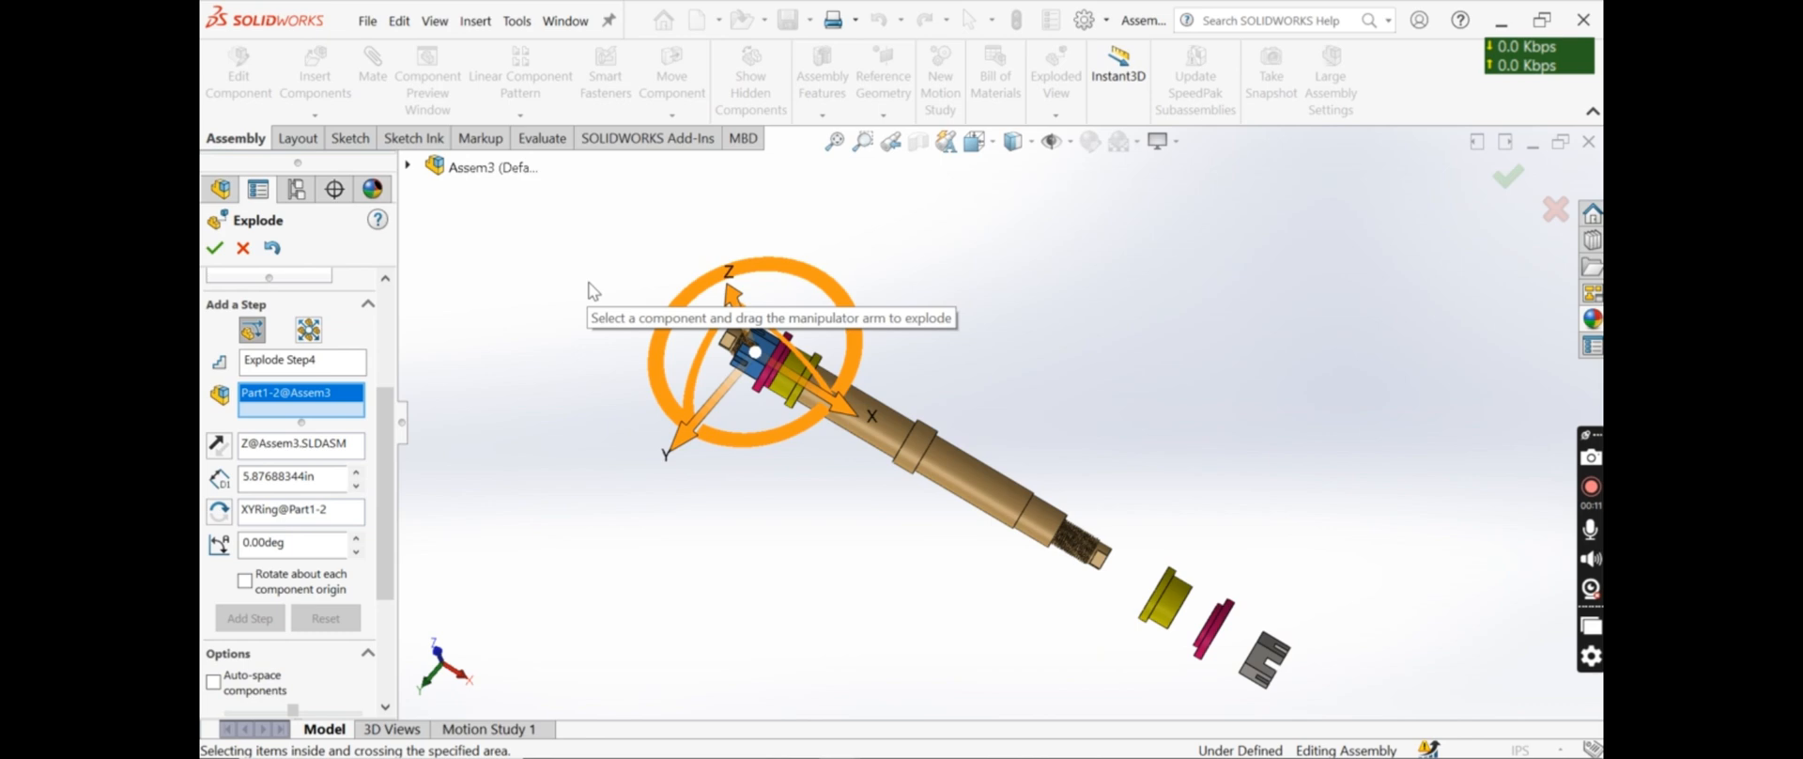
drag(845, 406, 601, 252)
click(250, 639)
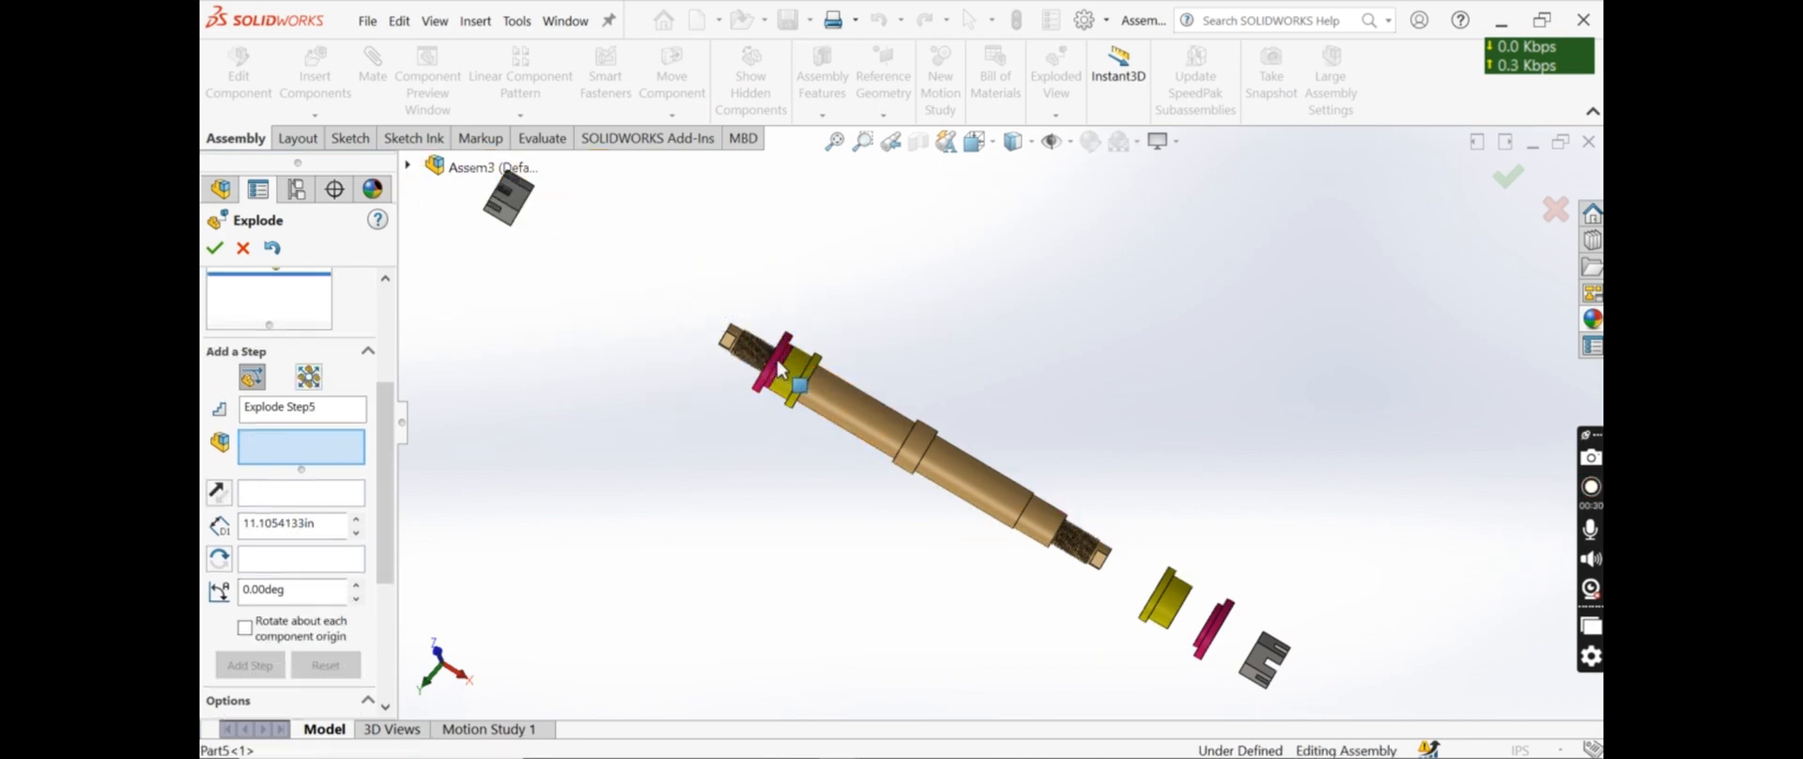
click(777, 368)
drag(846, 406, 614, 263)
click(215, 247)
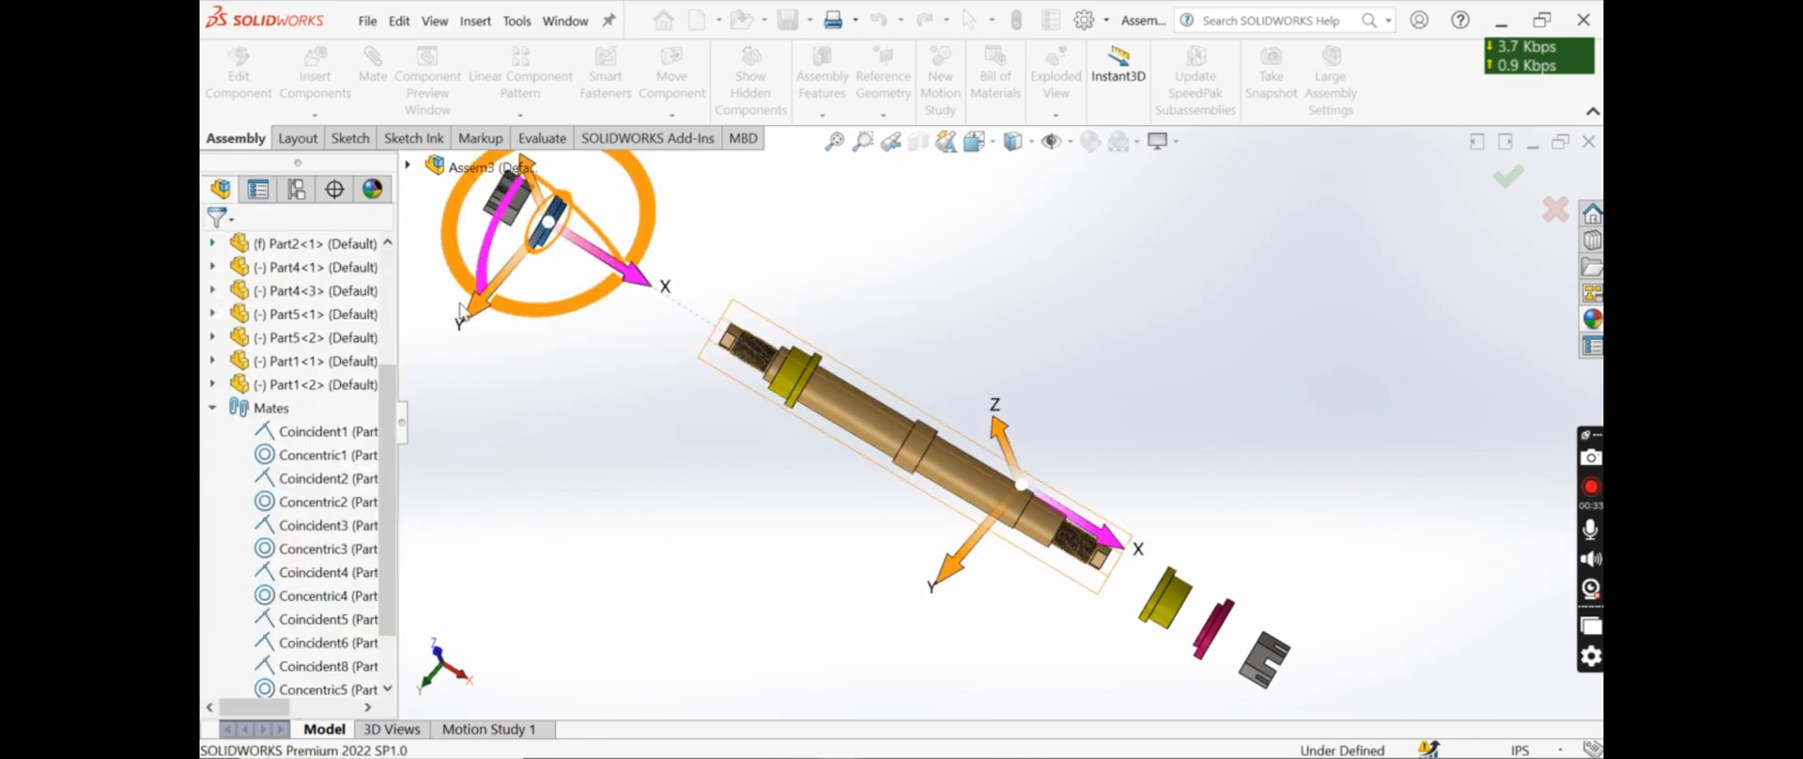
drag(800, 373, 802, 382)
click(802, 380)
click(1002, 393)
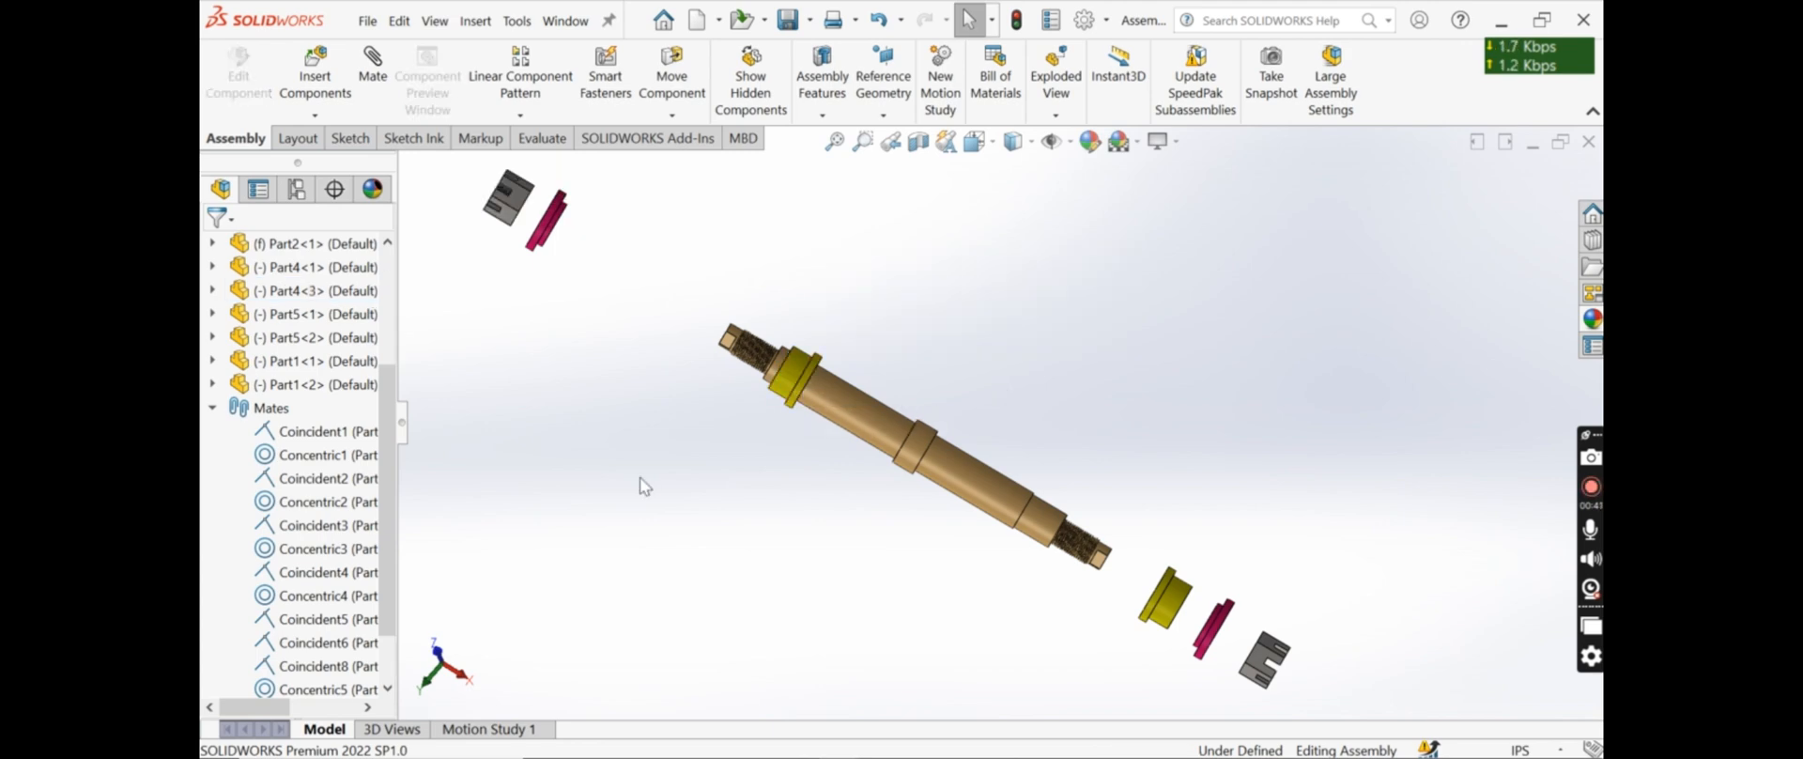
drag(387, 521, 387, 564)
click(807, 390)
click(1065, 207)
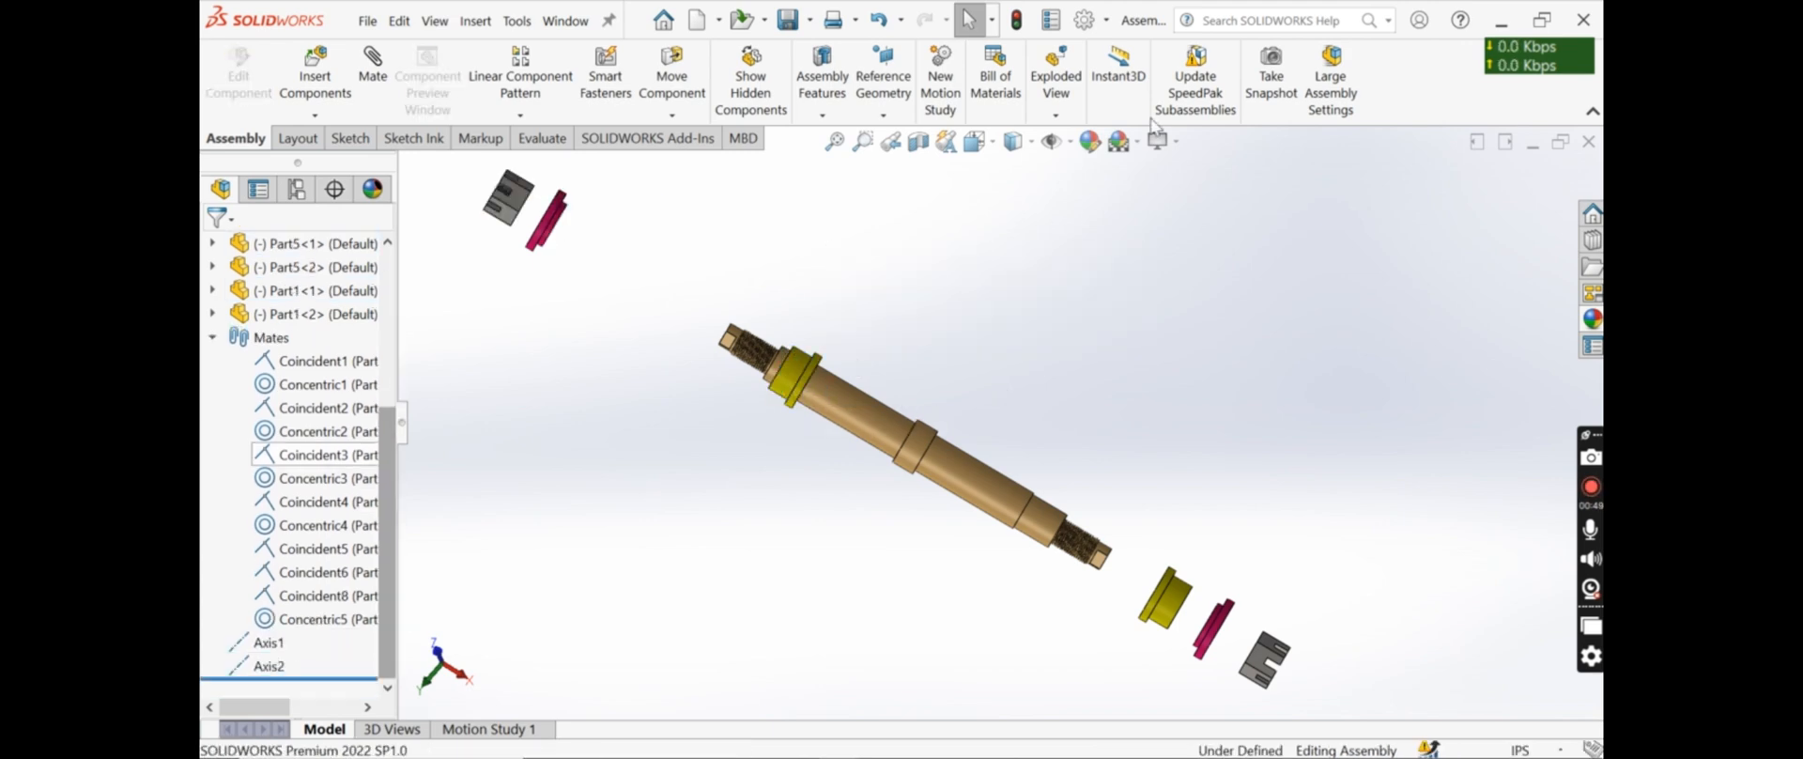
click(1056, 83)
click(794, 374)
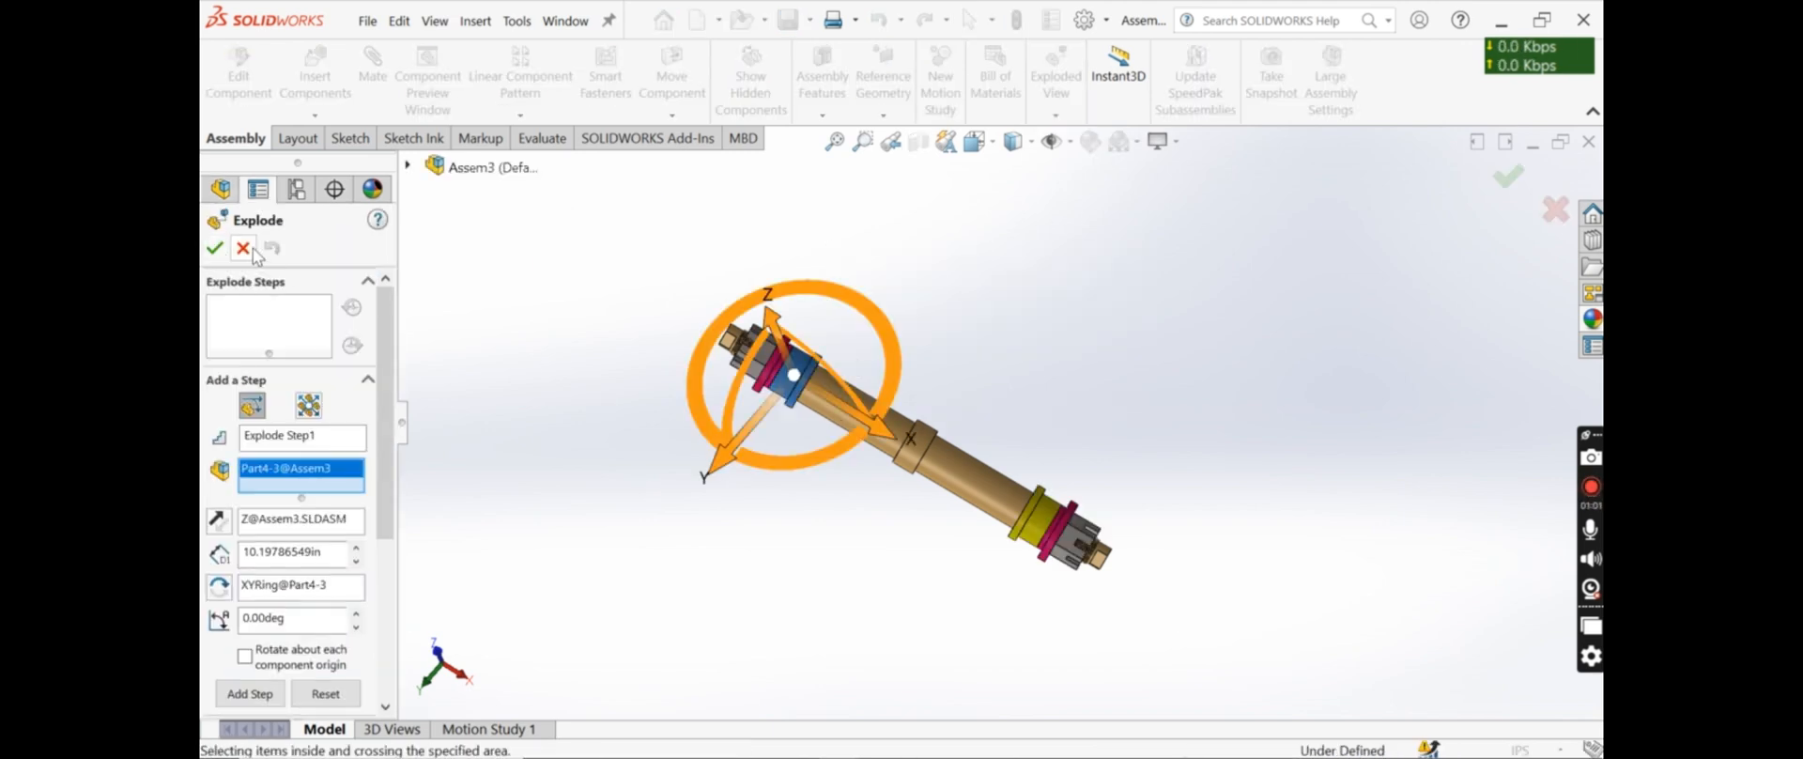
click(736, 397)
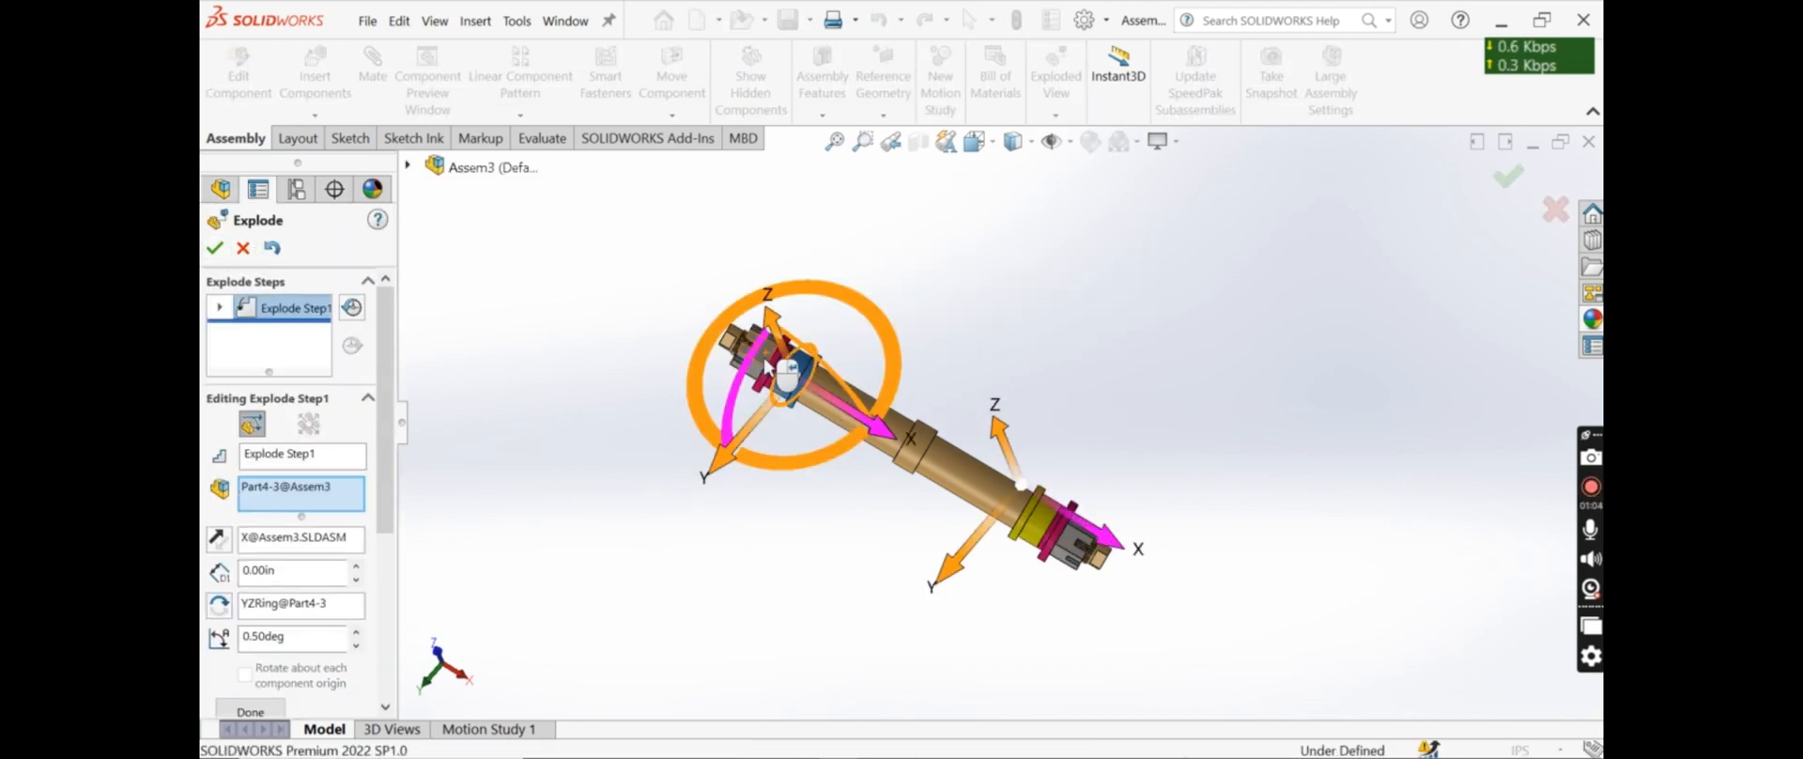
click(244, 248)
click(1059, 87)
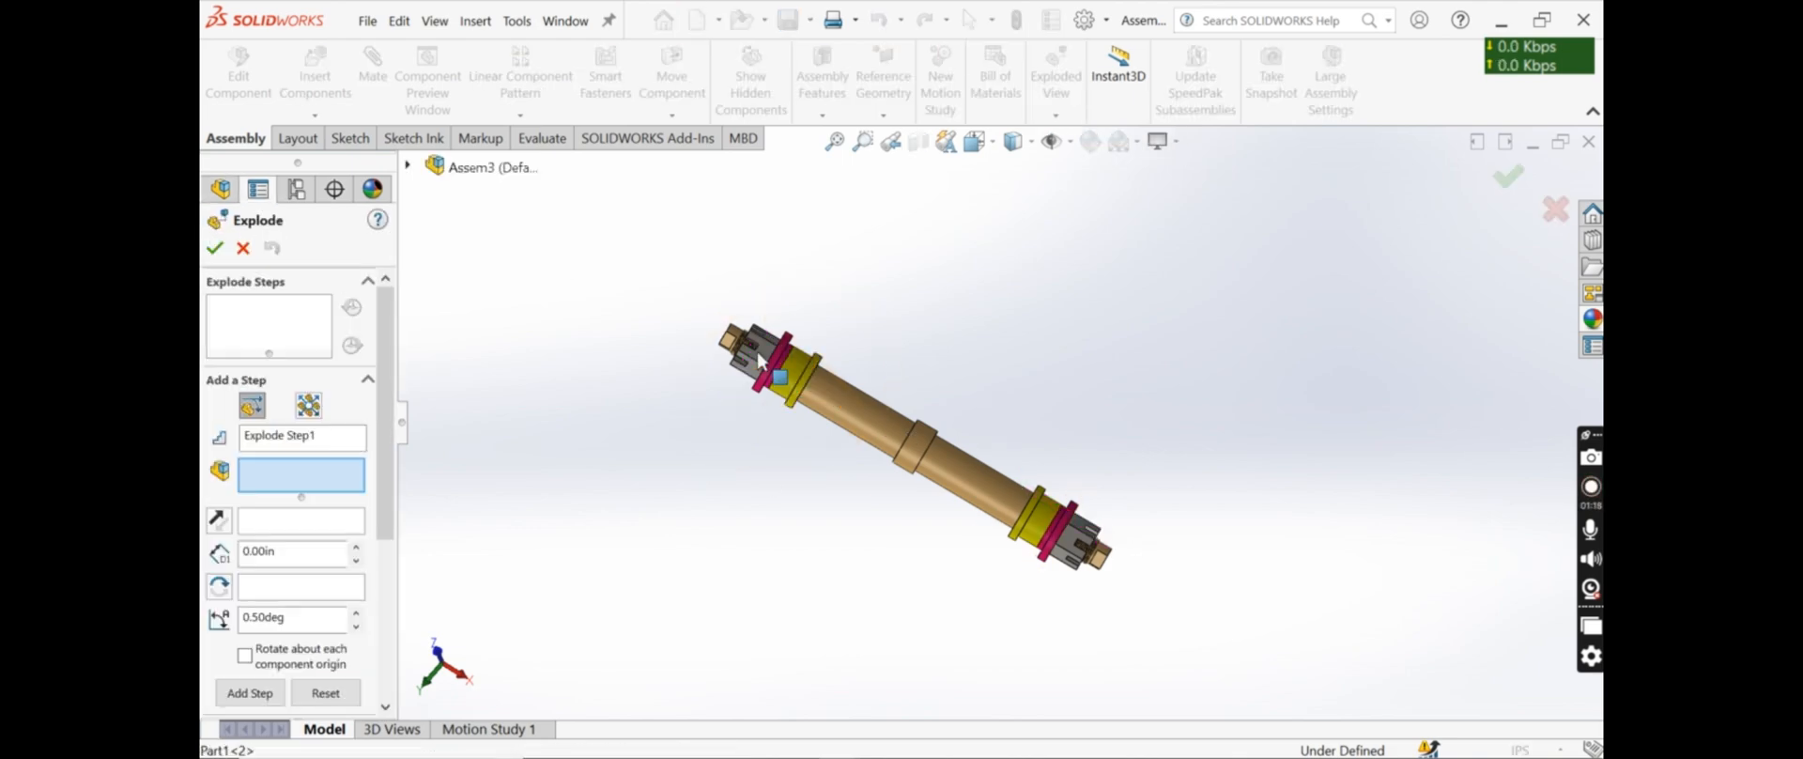
click(842, 402)
mouse_move(843, 402)
mouse_down()
mouse_move(915, 404)
mouse_move(851, 410)
mouse_up()
click(243, 248)
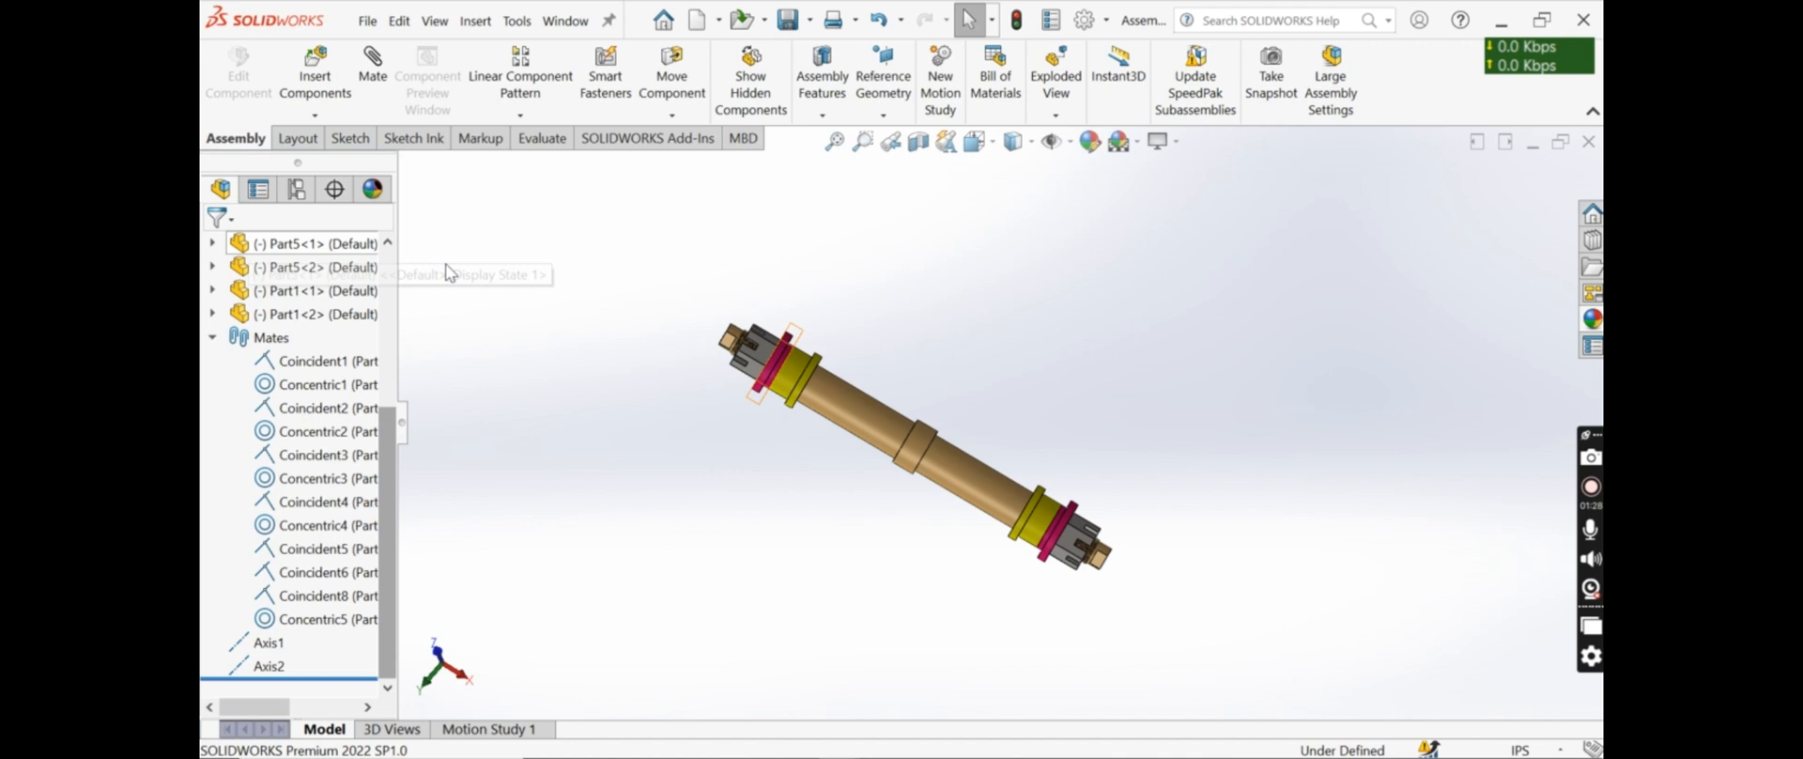
click(1056, 86)
click(765, 350)
drag(845, 408, 652, 286)
click(771, 374)
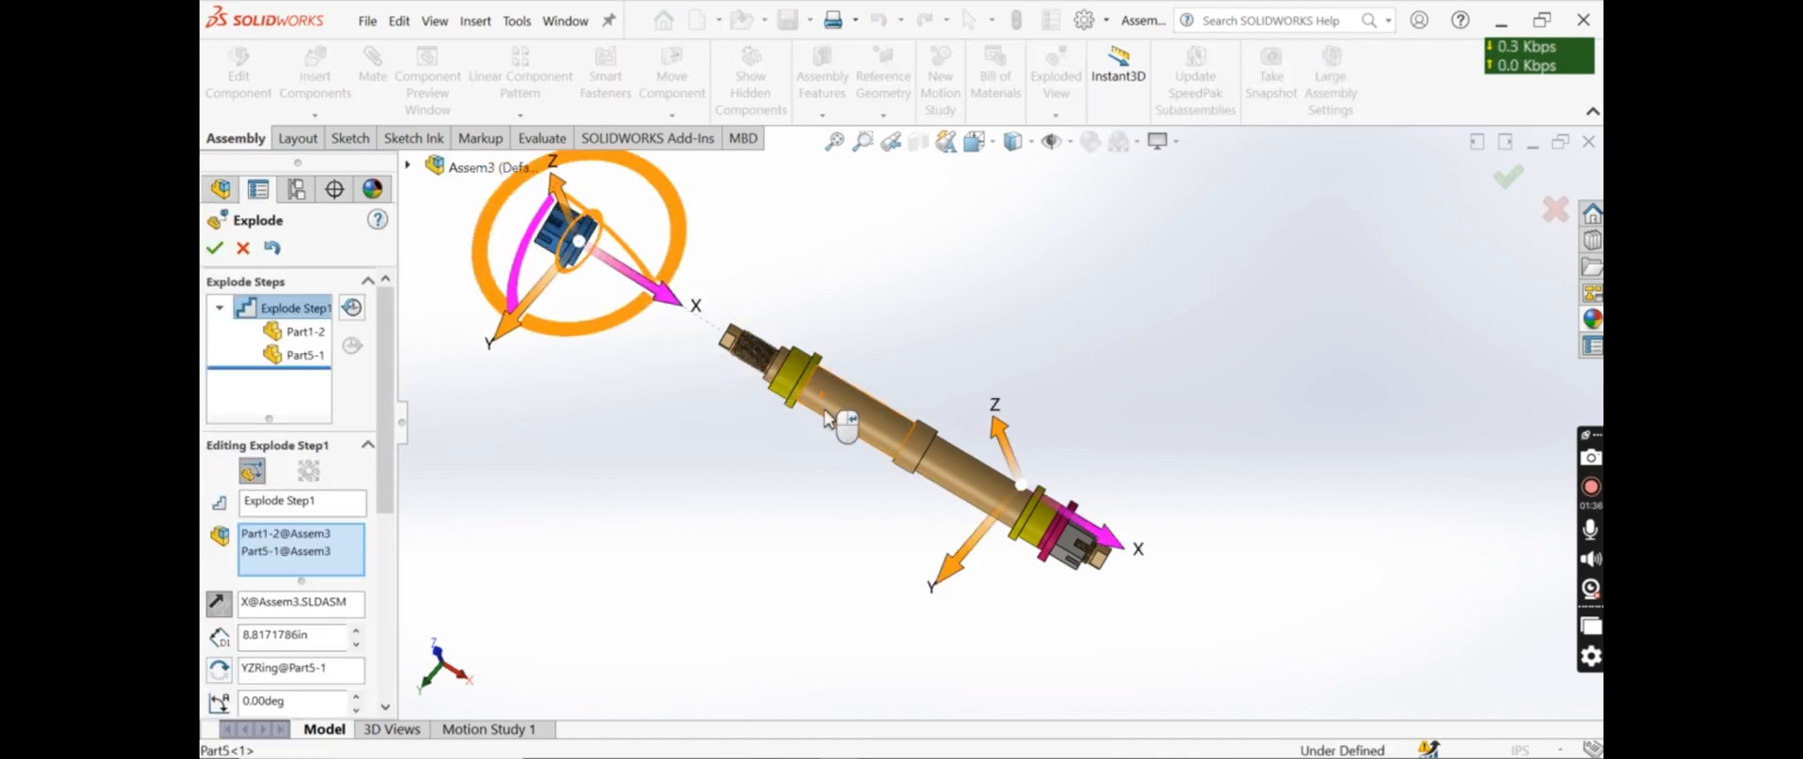
scroll(832, 413, up, 2)
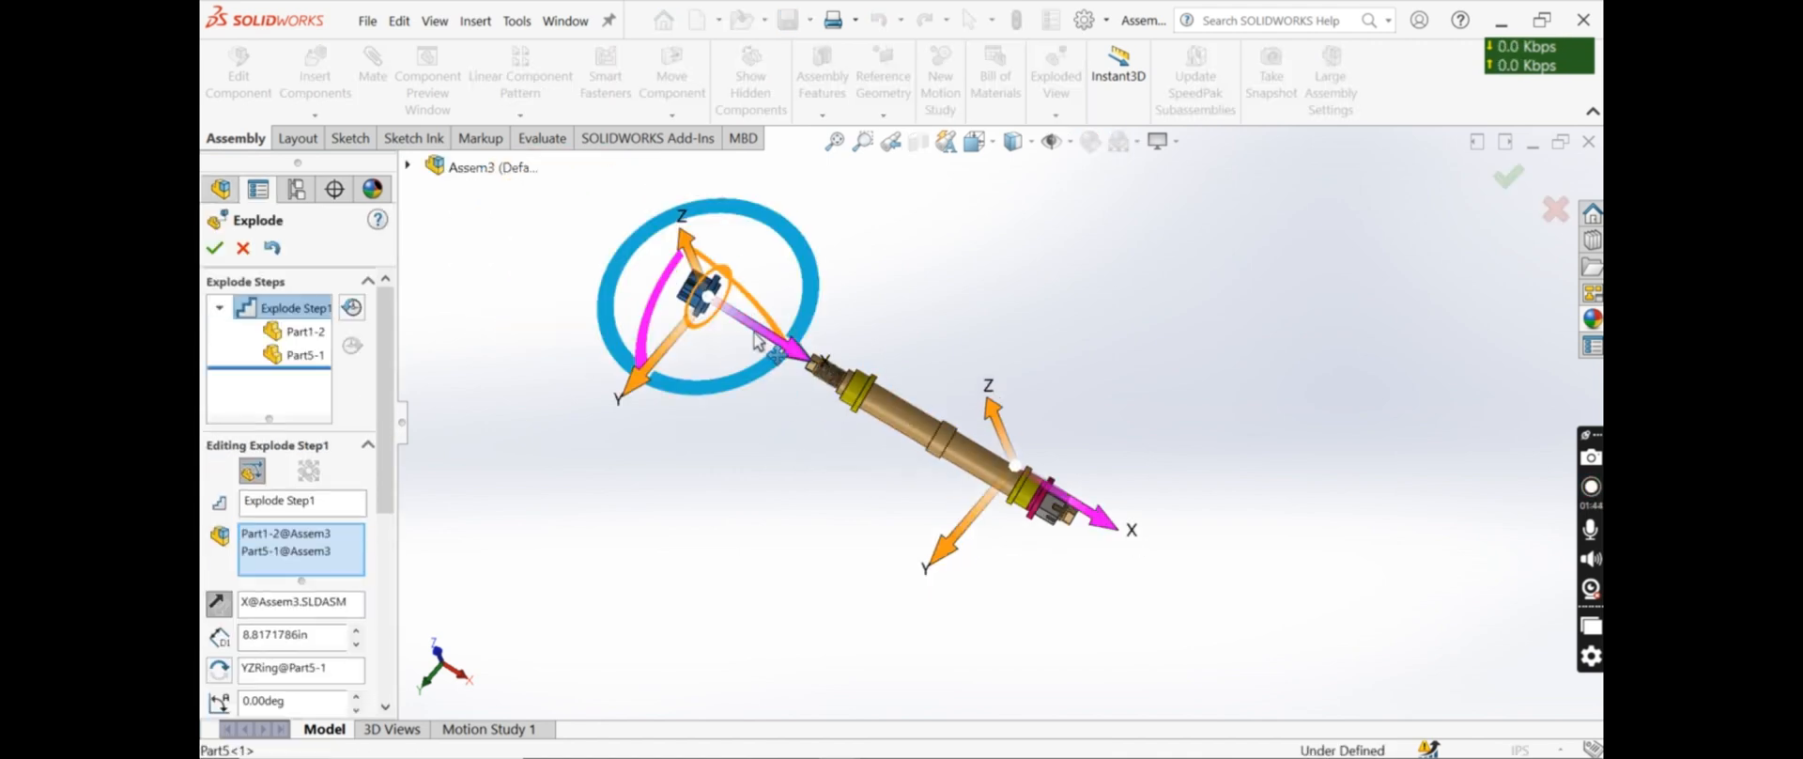
drag(804, 361, 713, 300)
click(244, 247)
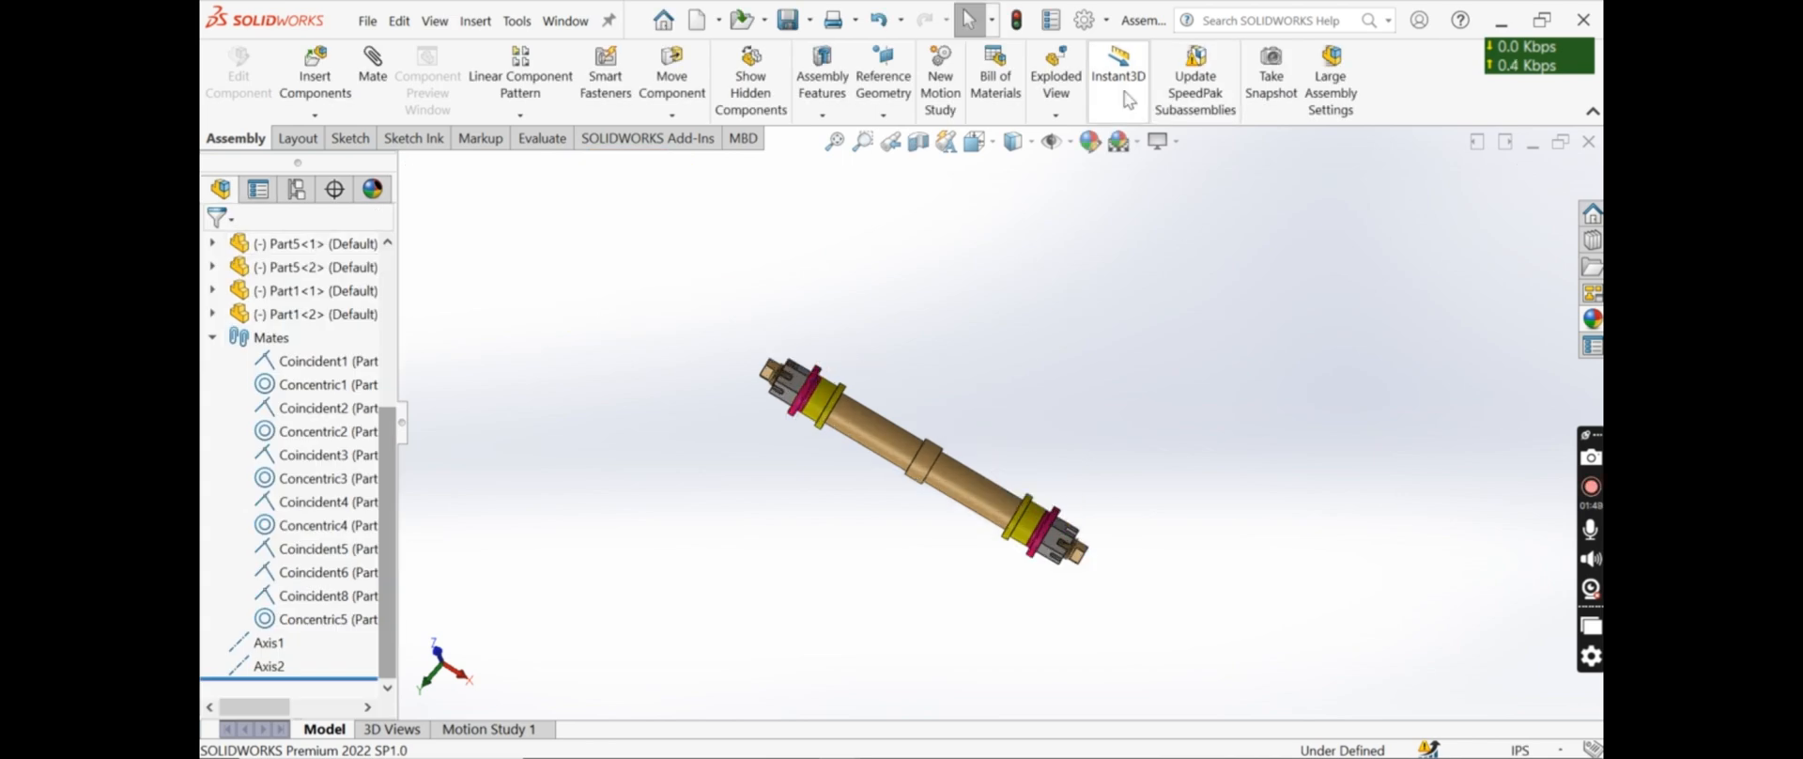
Start a new exploded view and move the -X end's slotted nut outward along the X axis by about 10 in
click(1056, 86)
click(778, 374)
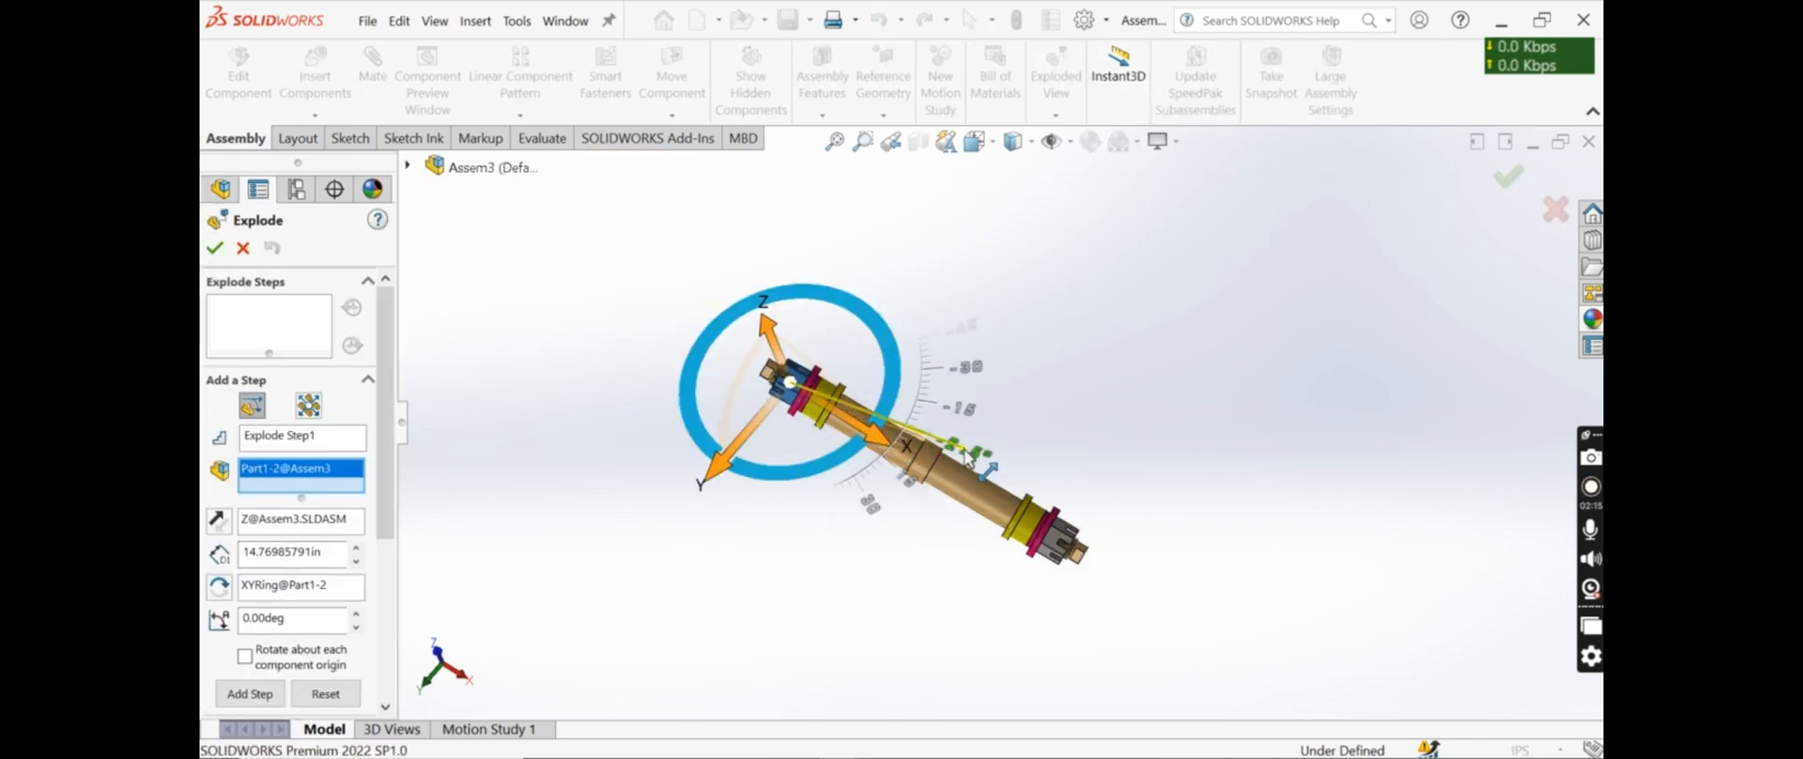
drag(955, 481, 890, 579)
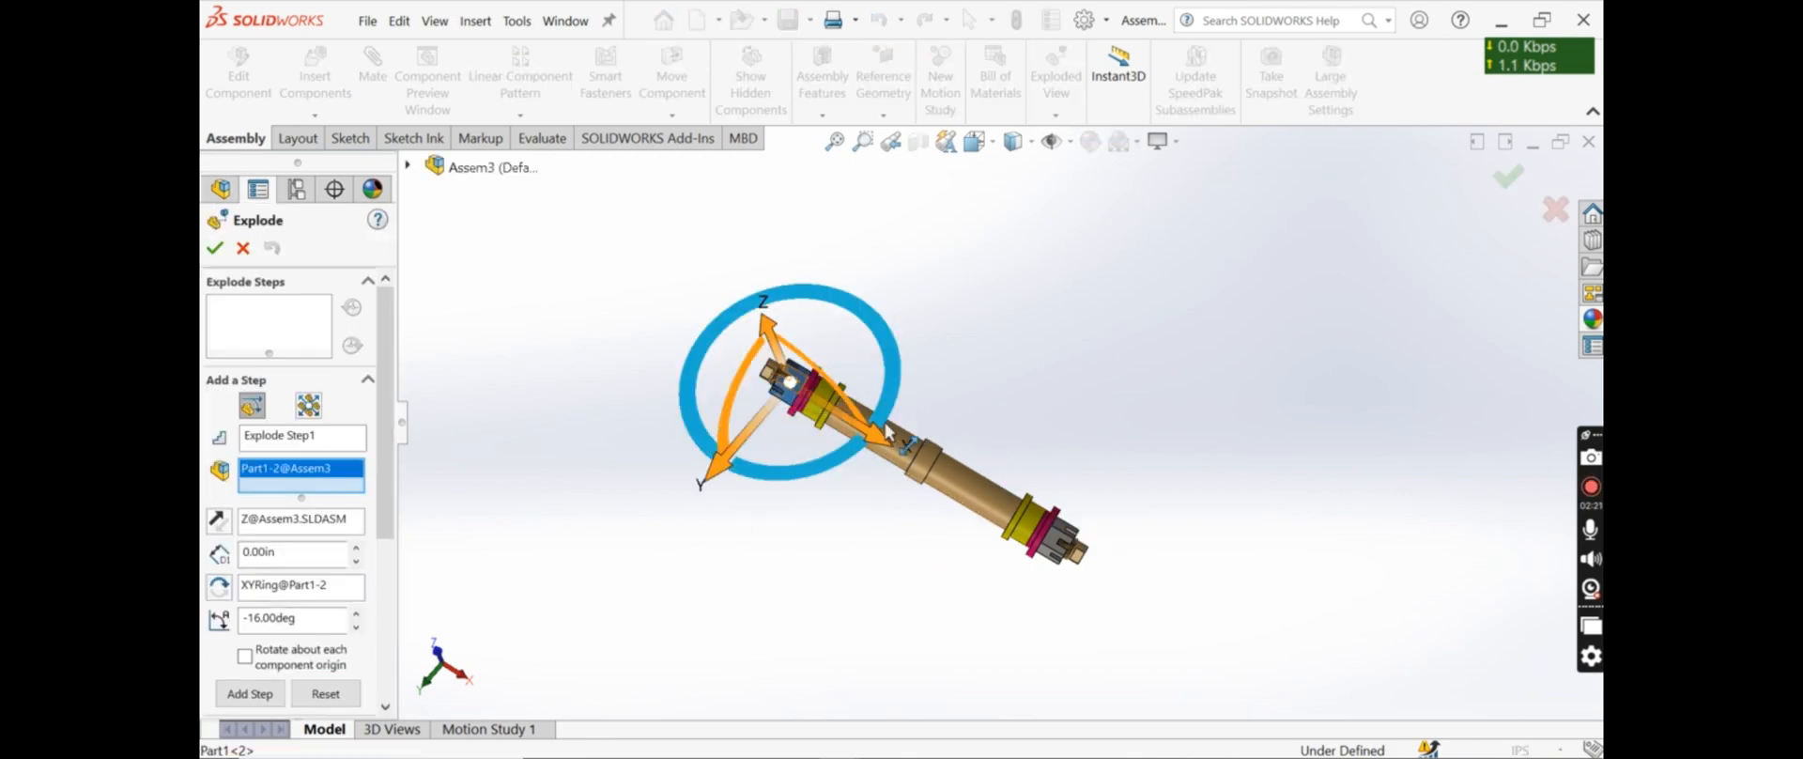
drag(888, 434, 705, 324)
click(387, 536)
click(250, 477)
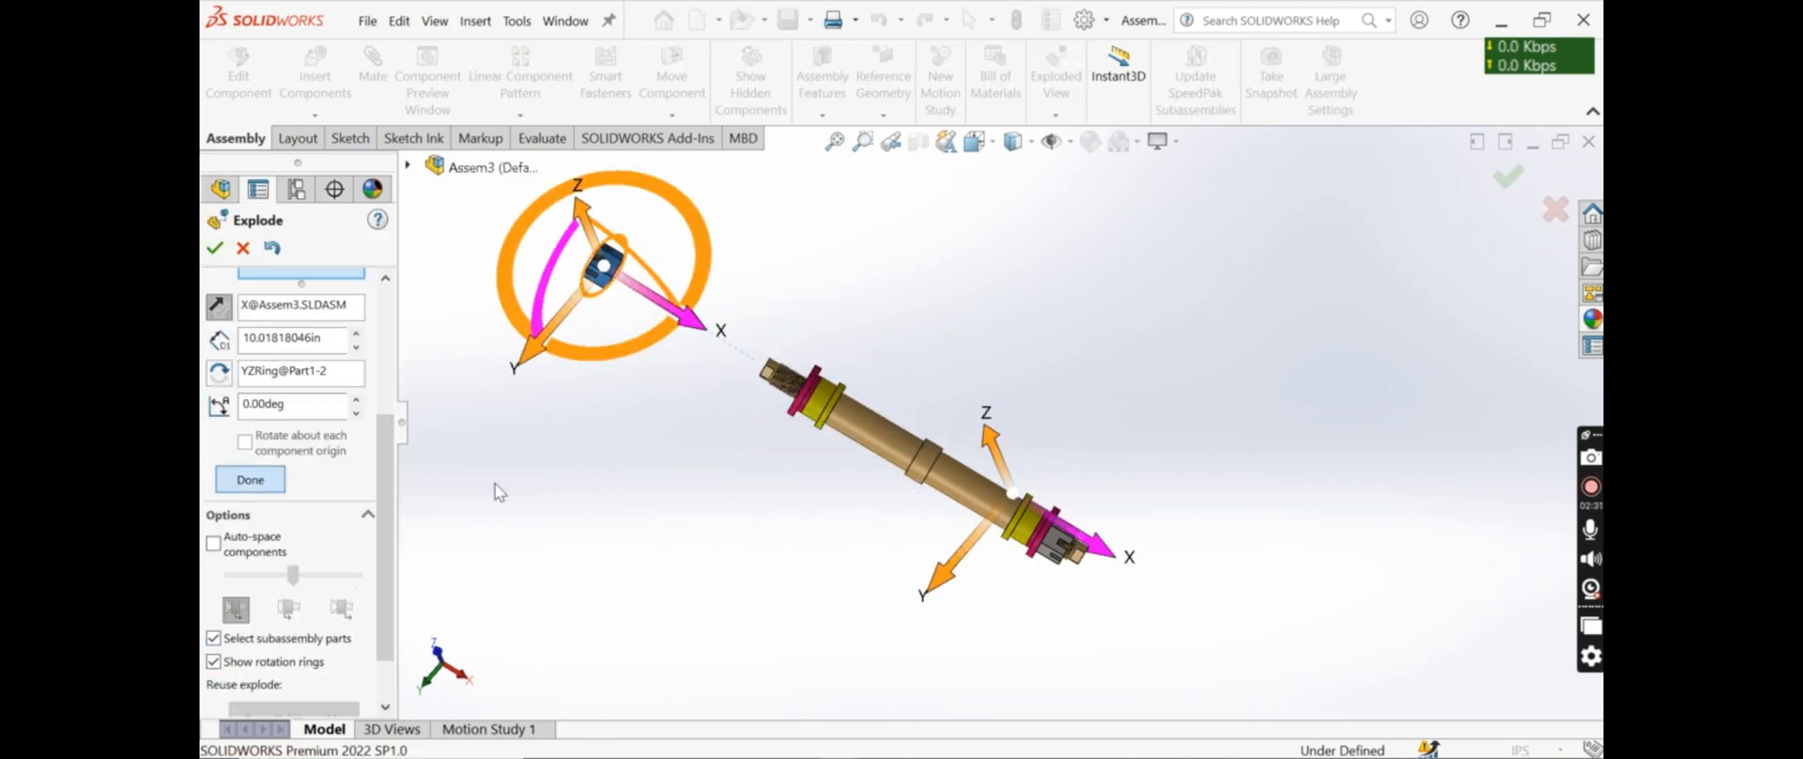
Explode the -X end's pink ring and yellow bushing outward along X, spacing them in line between the nut and the shaft
click(804, 393)
drag(892, 455, 749, 368)
click(250, 550)
click(822, 403)
Explode the +X end's slotted nut about 7.67 in outward along X and place the pink ring just inboard of it
click(1059, 543)
drag(1157, 601, 1303, 691)
click(252, 618)
click(1043, 532)
drag(1103, 582, 1230, 661)
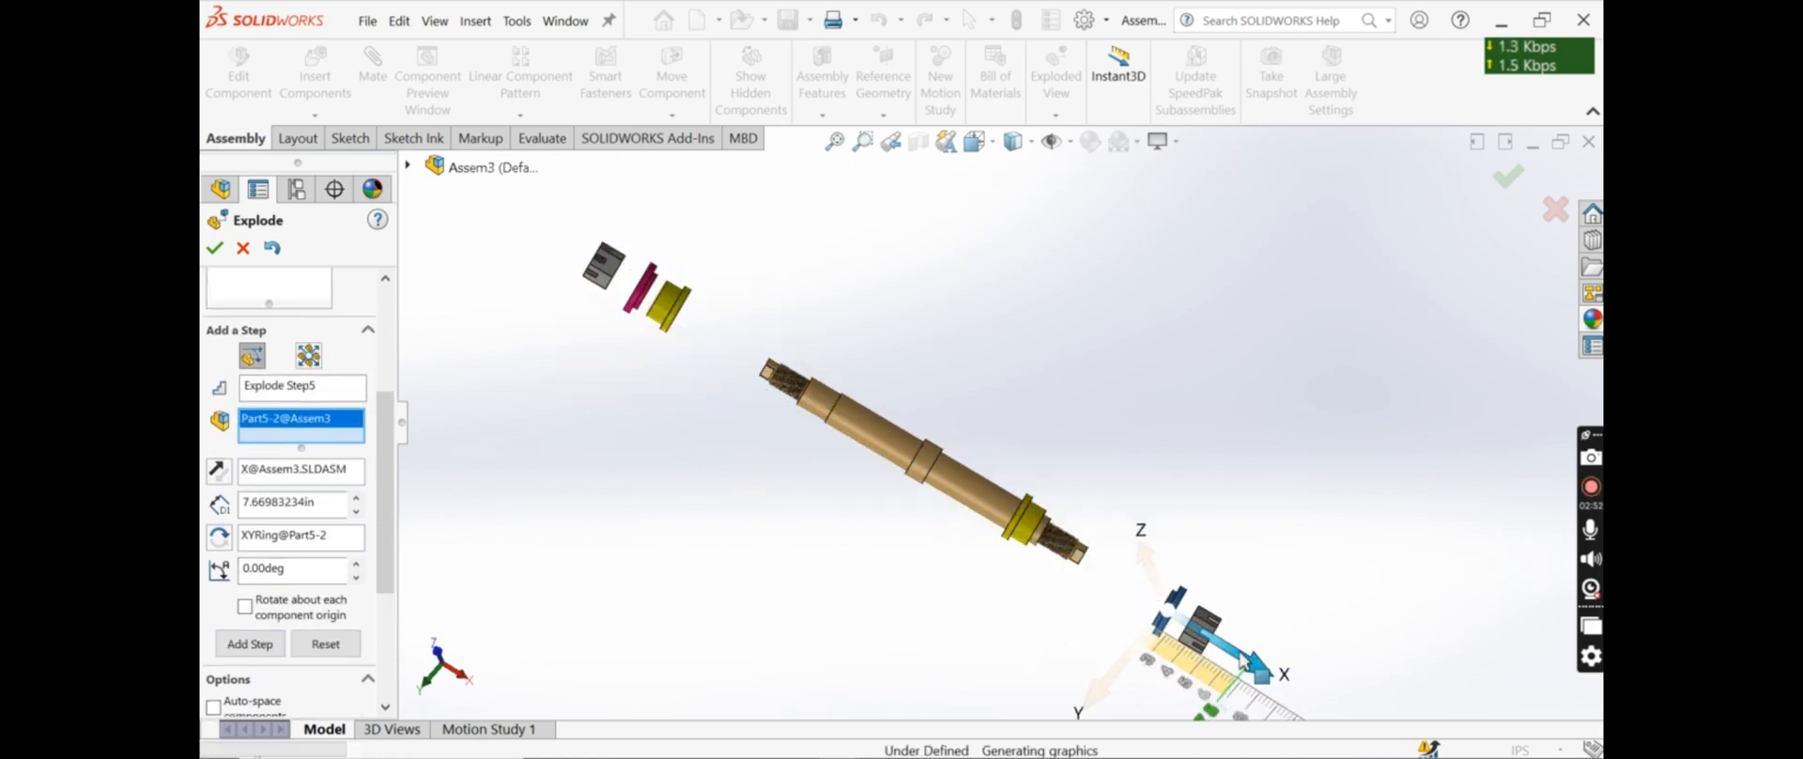
click(250, 655)
Explode the remaining yellow bushing about 6.36 in outward along X and complete its explode step
click(1019, 520)
drag(1120, 582, 1248, 663)
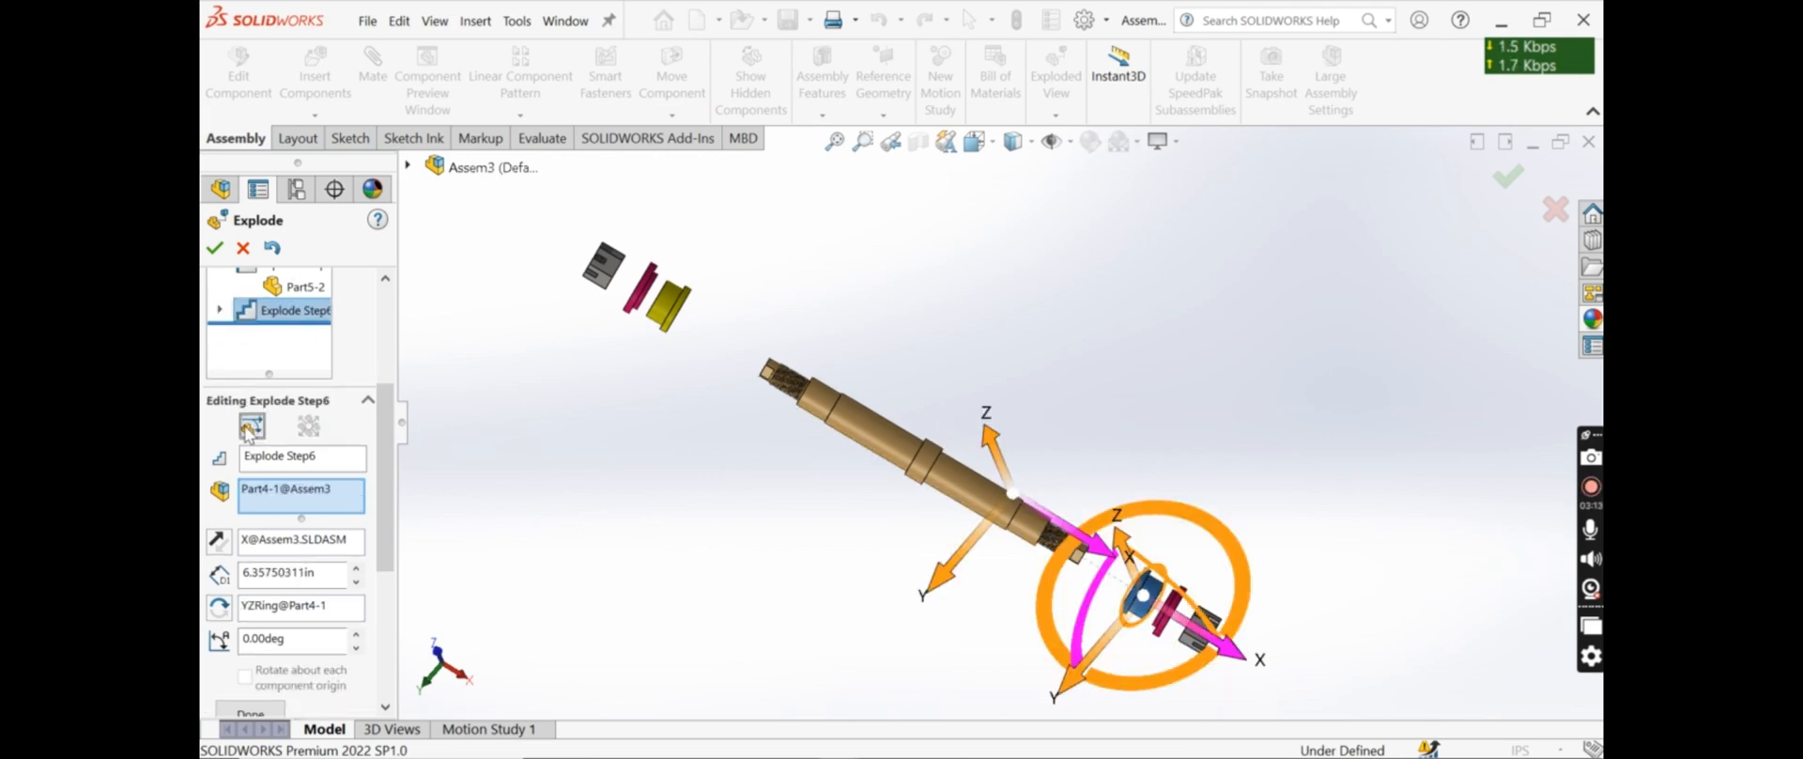
scroll(252, 489, down, 3)
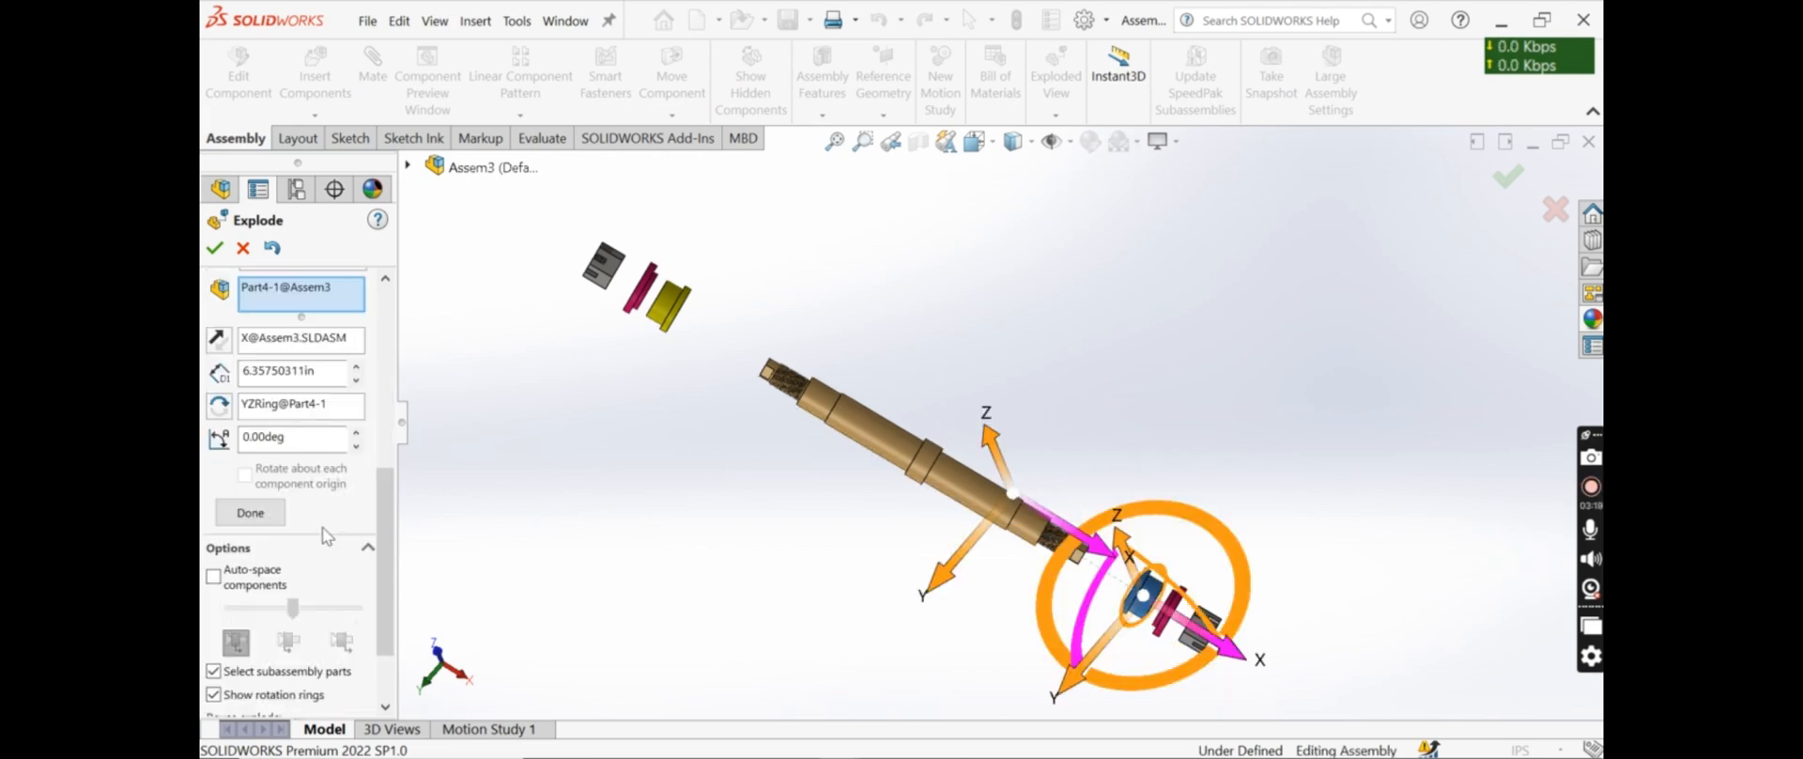
click(250, 513)
scroll(282, 366, up, 3)
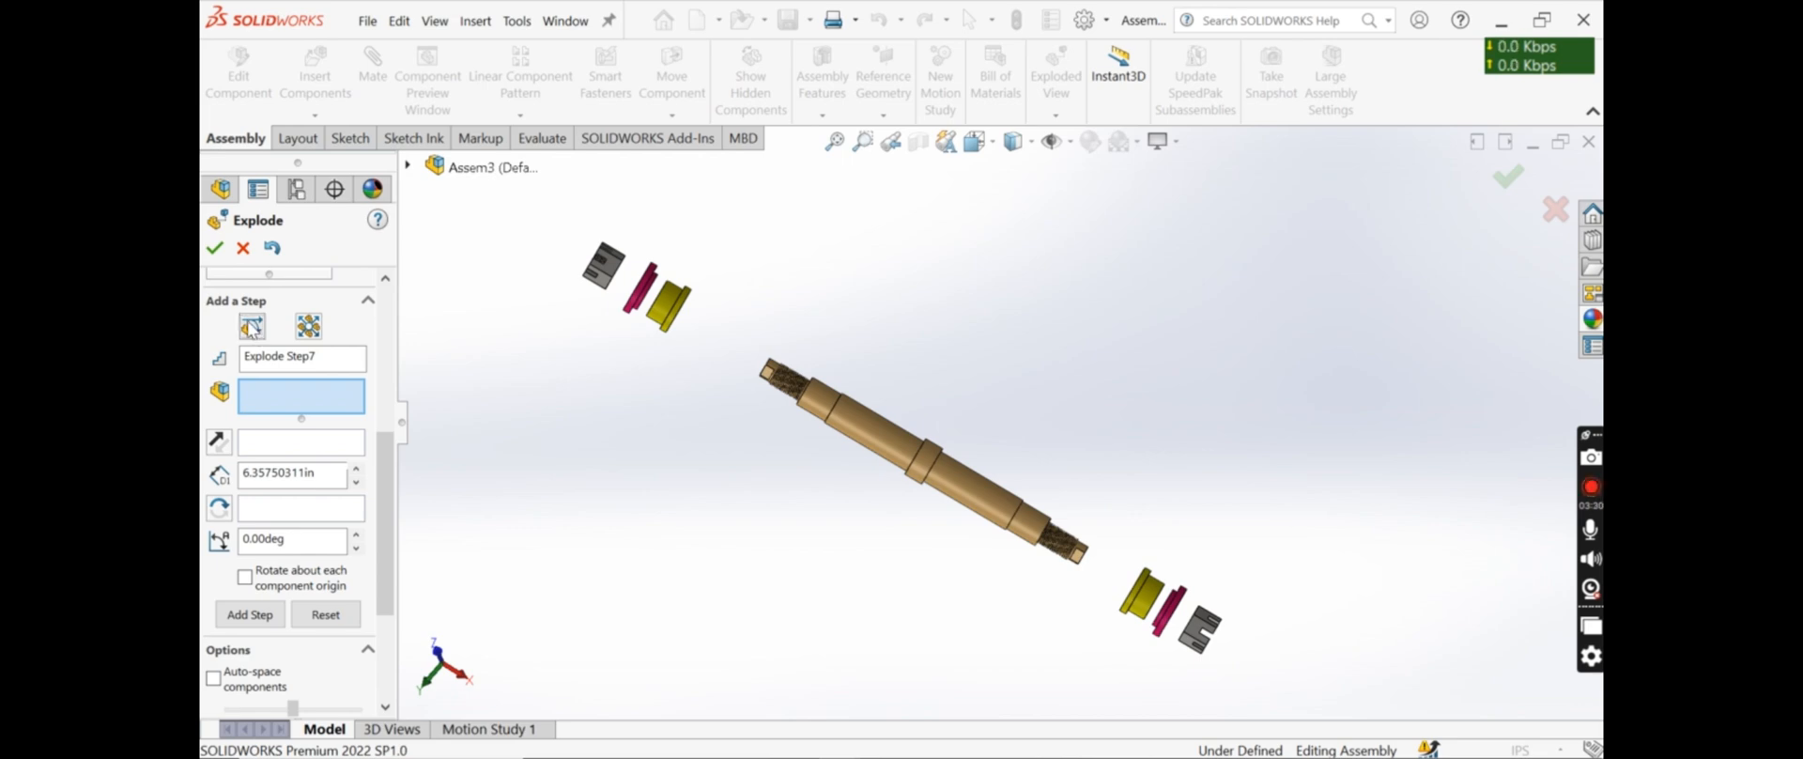
click(252, 326)
right_click(272, 363)
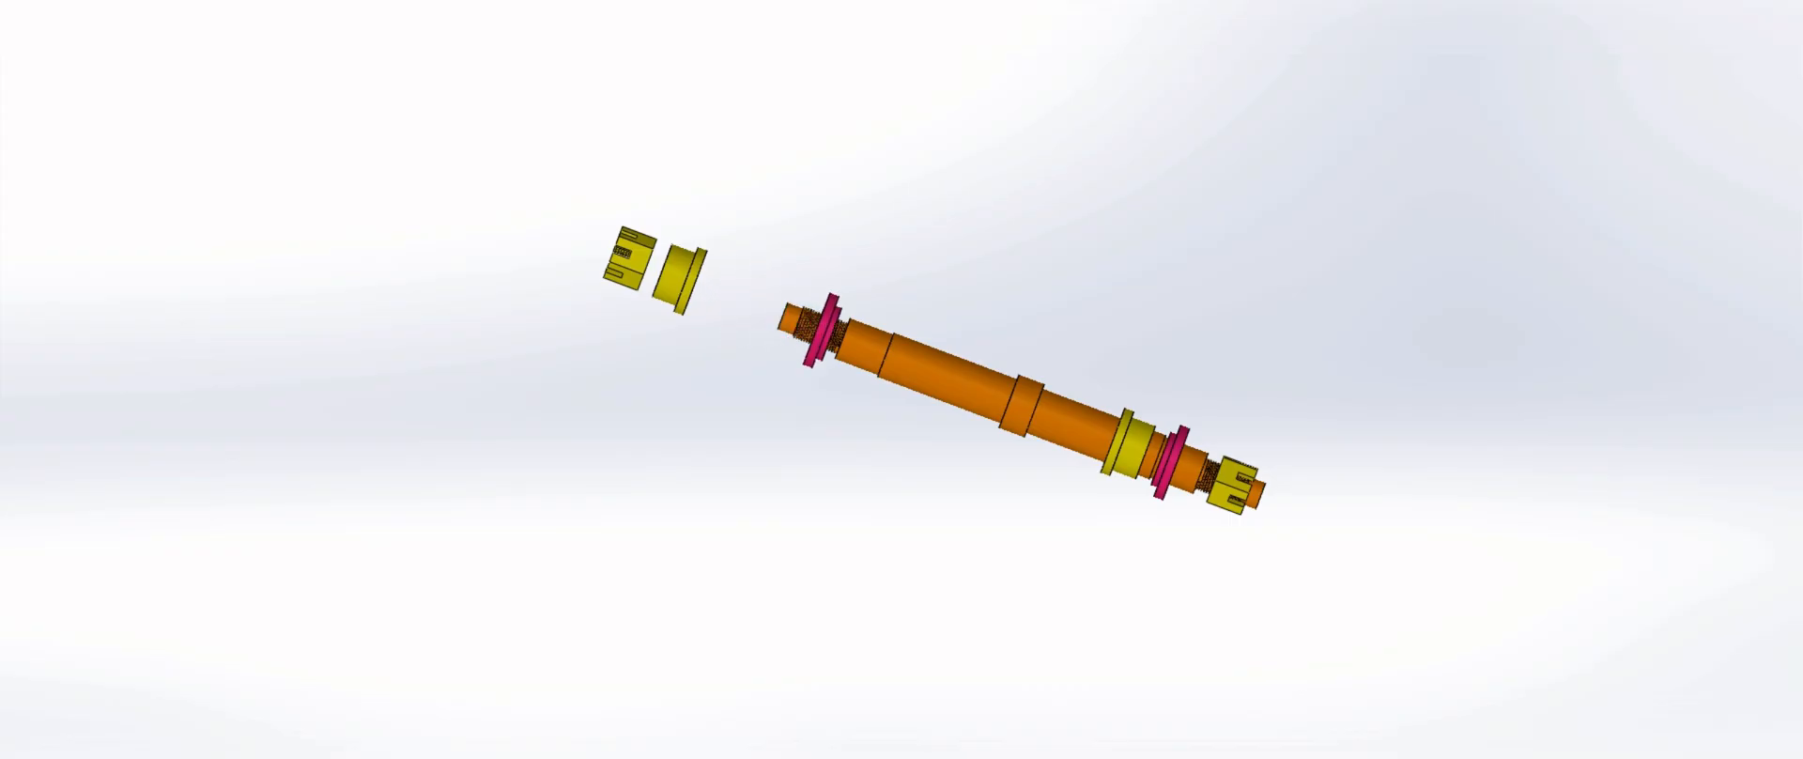